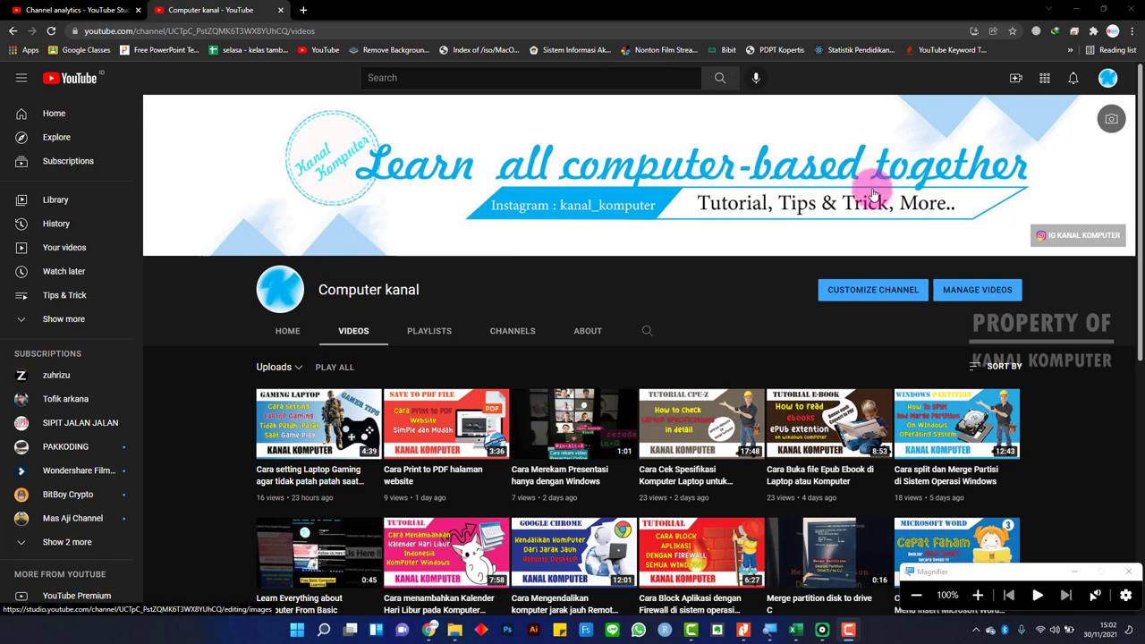
Step: Switch from the YouTube channel page to the Latihan 1 sales workbook in Excel
left_click(794, 630)
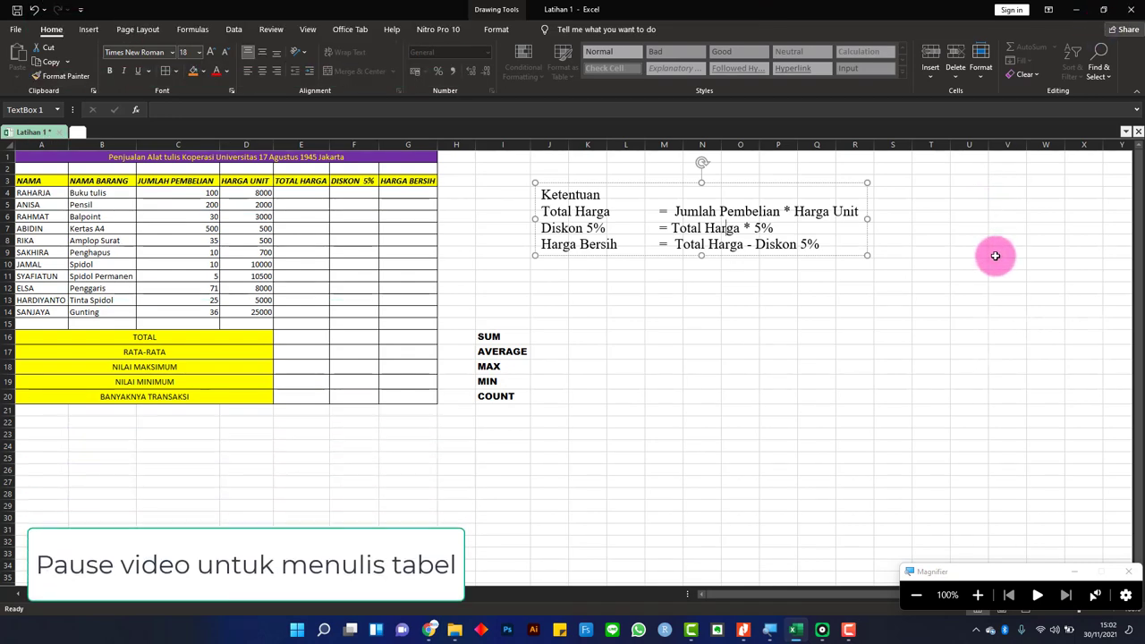
left_click(995, 256)
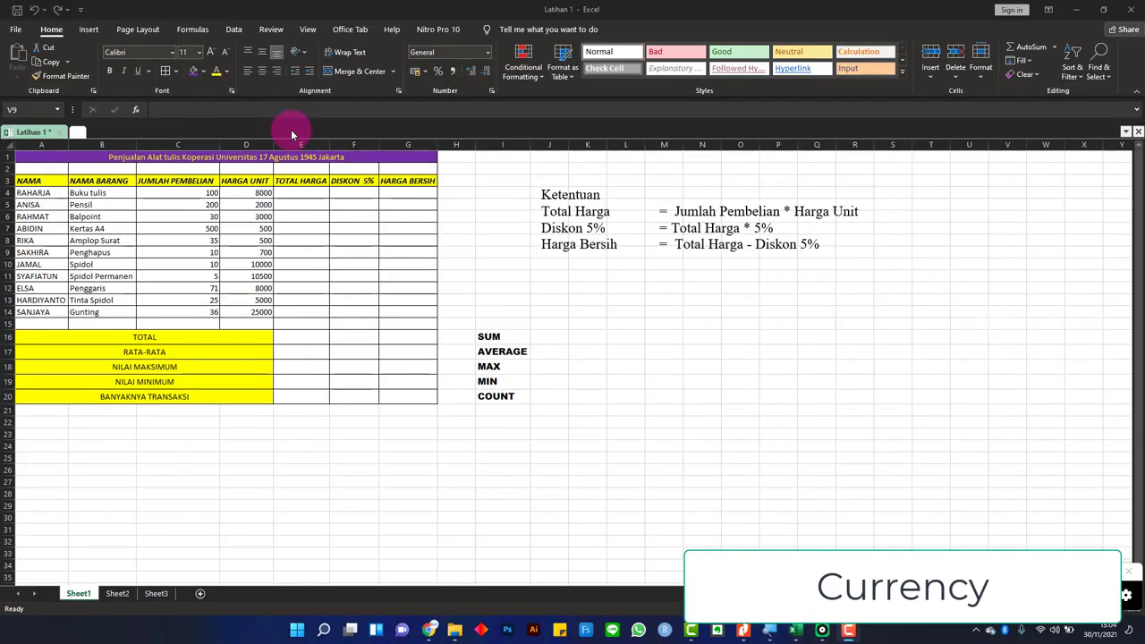
Step: Format the HARGA UNIT prices in D4:D14 as Rupiah currency and left-align them
left_click(252, 193)
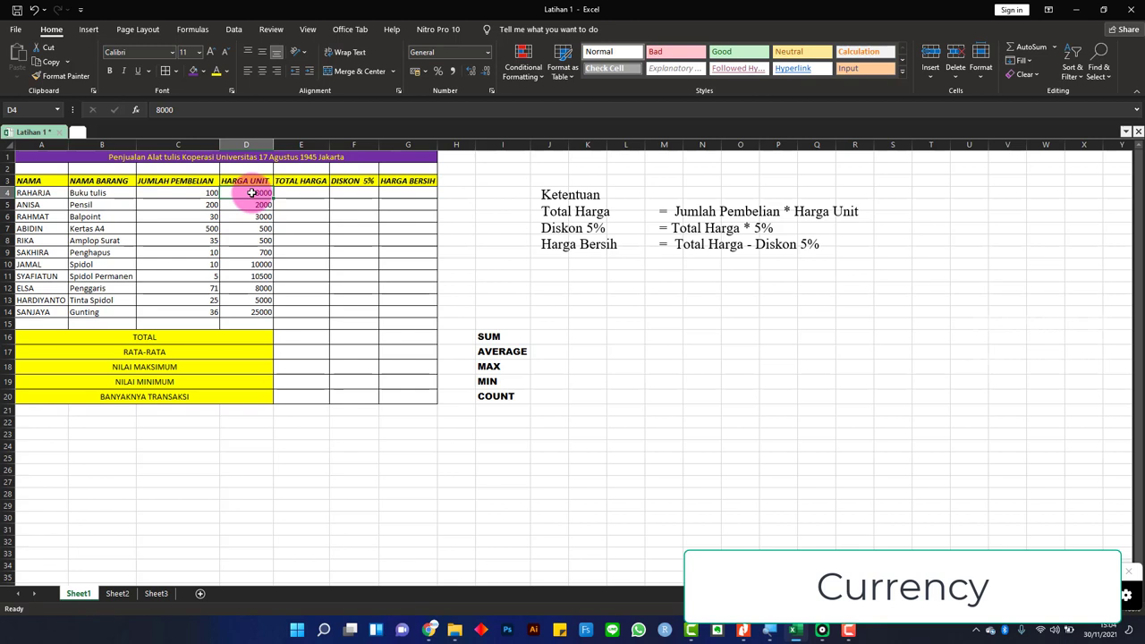
key("shift+Down")
key("shift+Down")
key("shift+Down")
key("shift+Down")
key("shift+Down")
key("shift+Down")
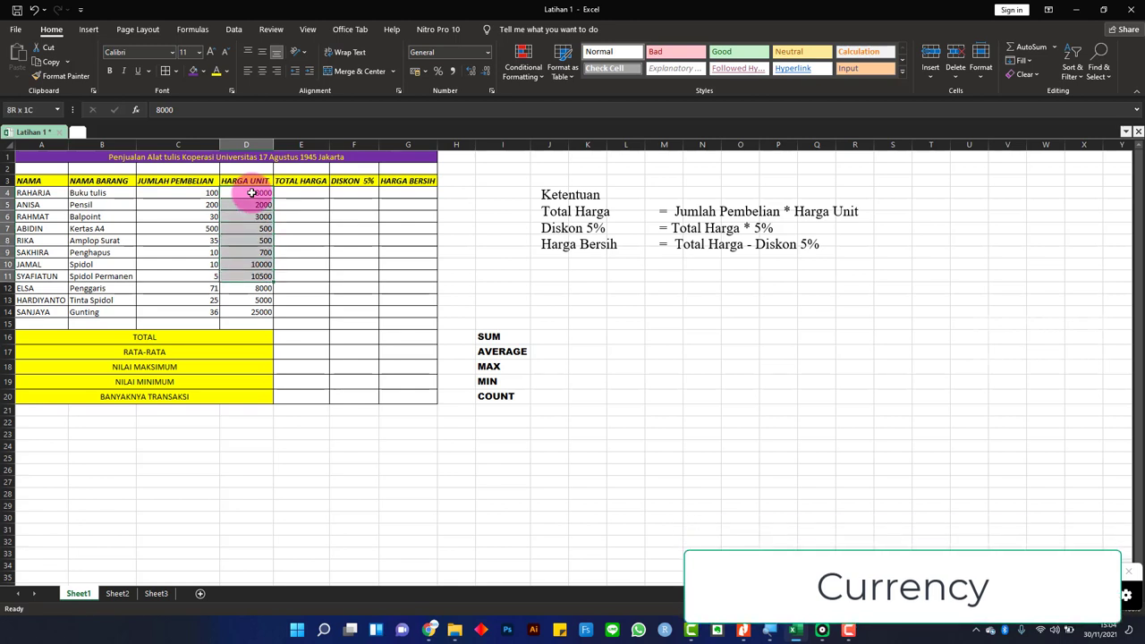
key("shift+Down")
key("shift+Down")
key("shift+Down")
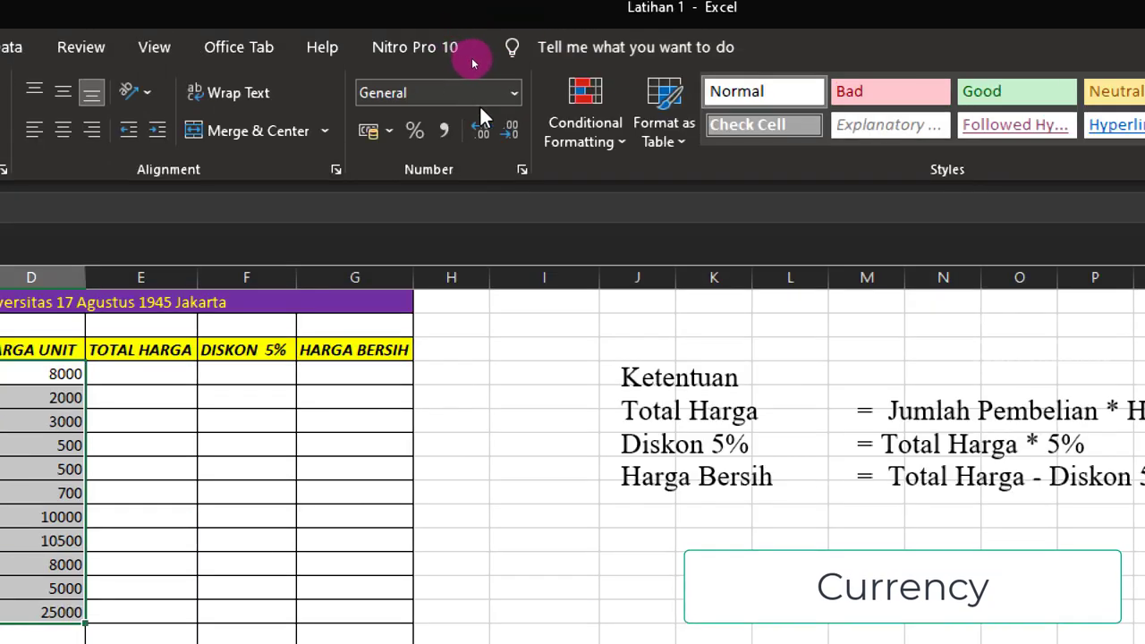
left_click(515, 93)
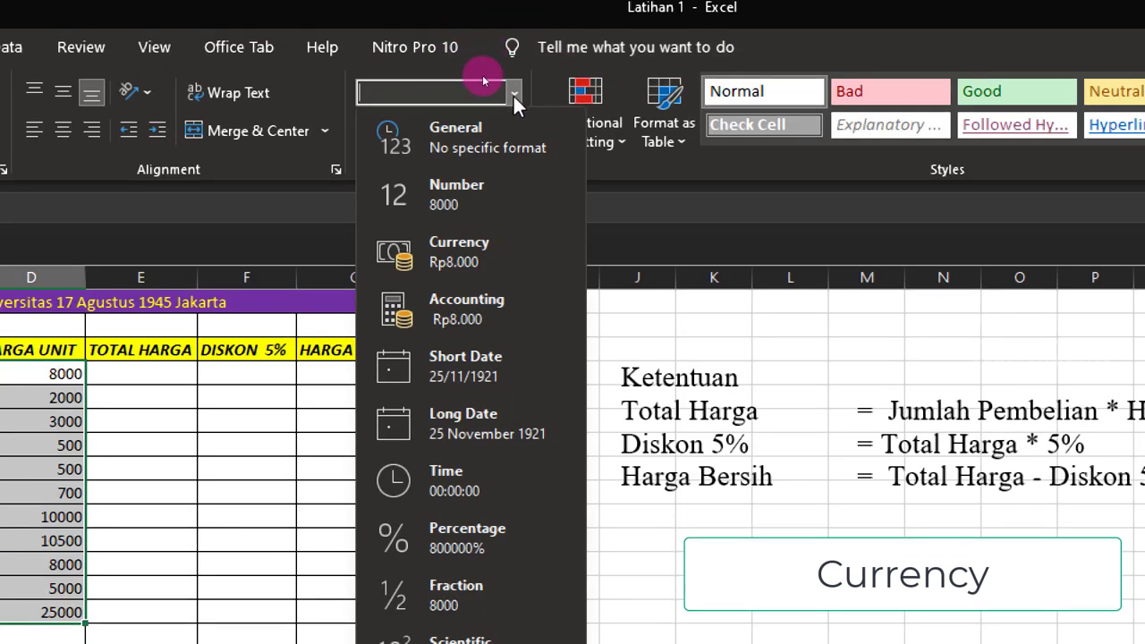
left_click(464, 261)
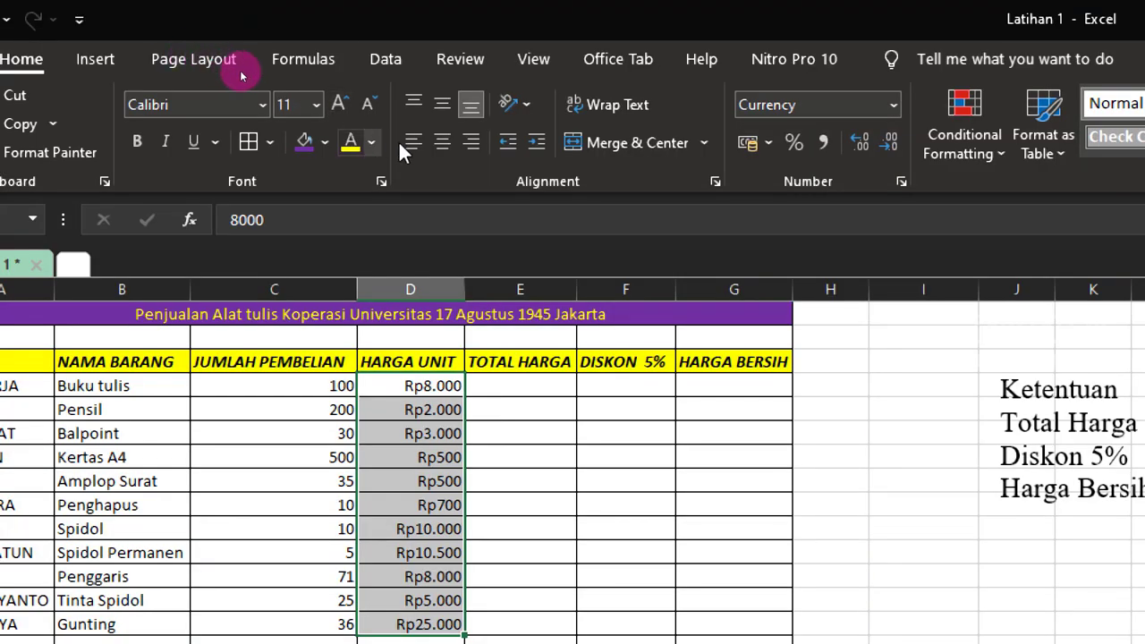
left_click(421, 146)
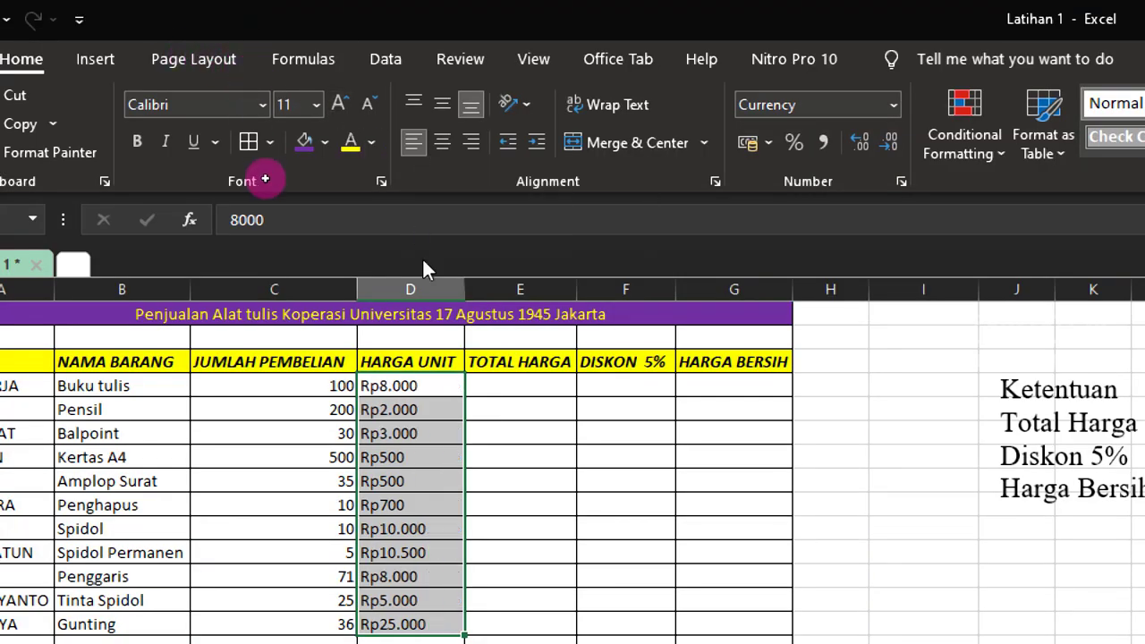
Step: Center the JUMLAH PEMBELIAN quantities in C4:C14
scroll(598, 438, "down", 1)
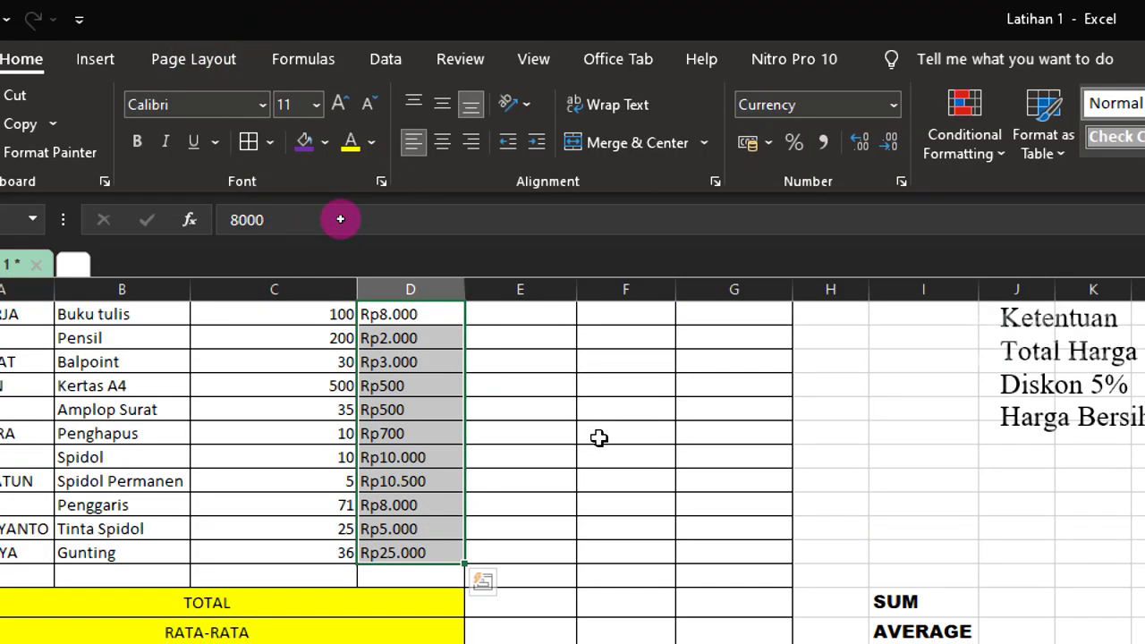
scroll(598, 437, "up", 1)
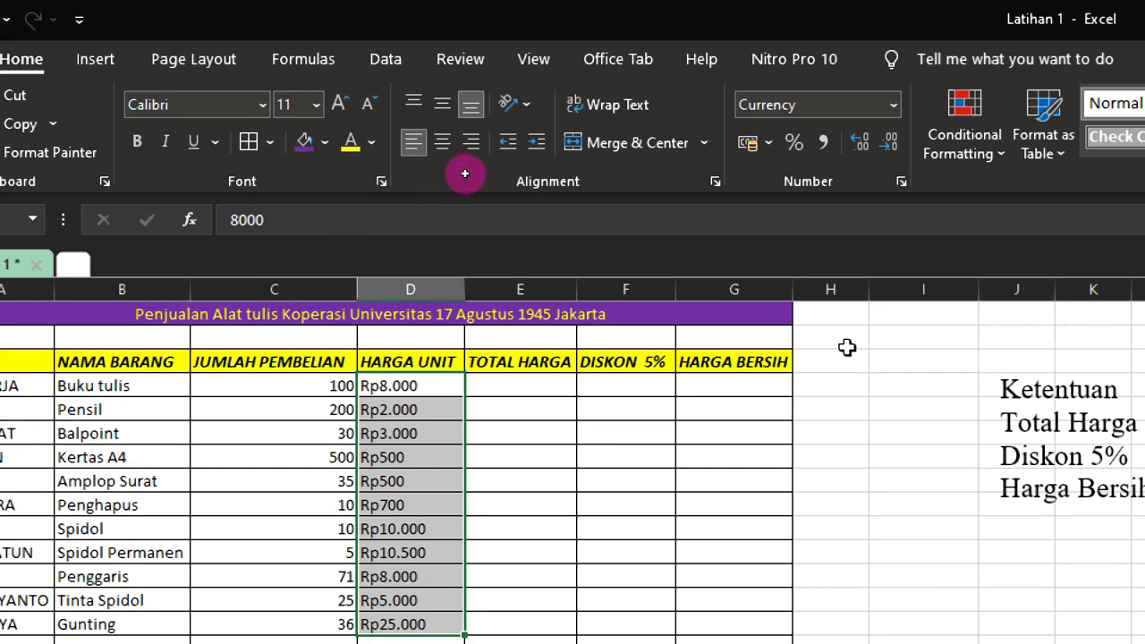
left_click(242, 383)
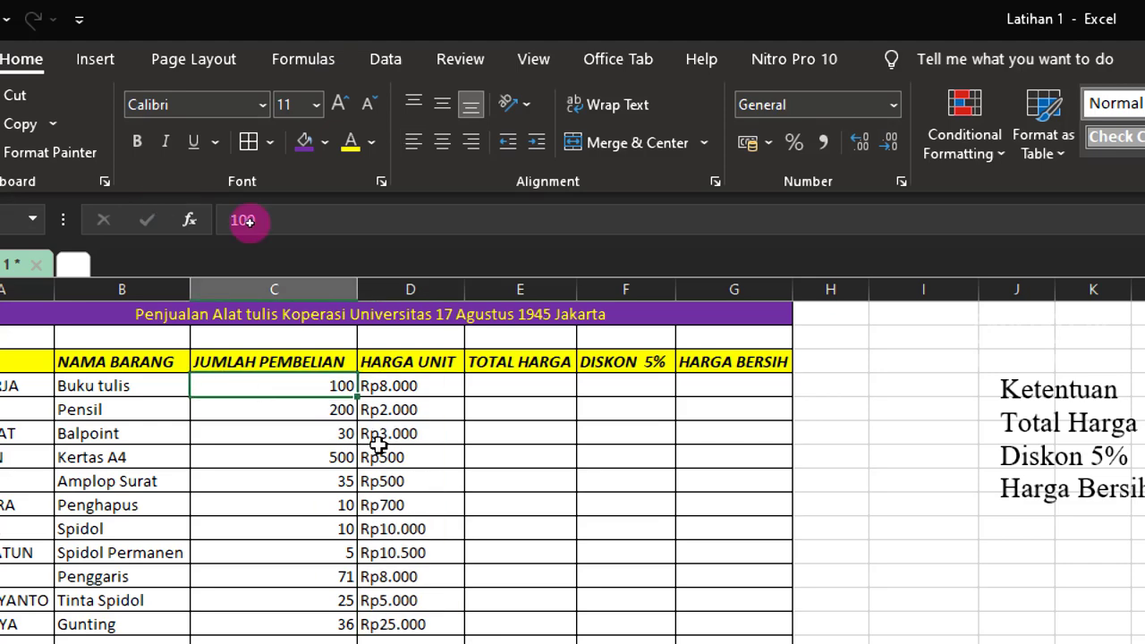
scroll(536, 442, "down", 1)
scroll(467, 439, "up", 1)
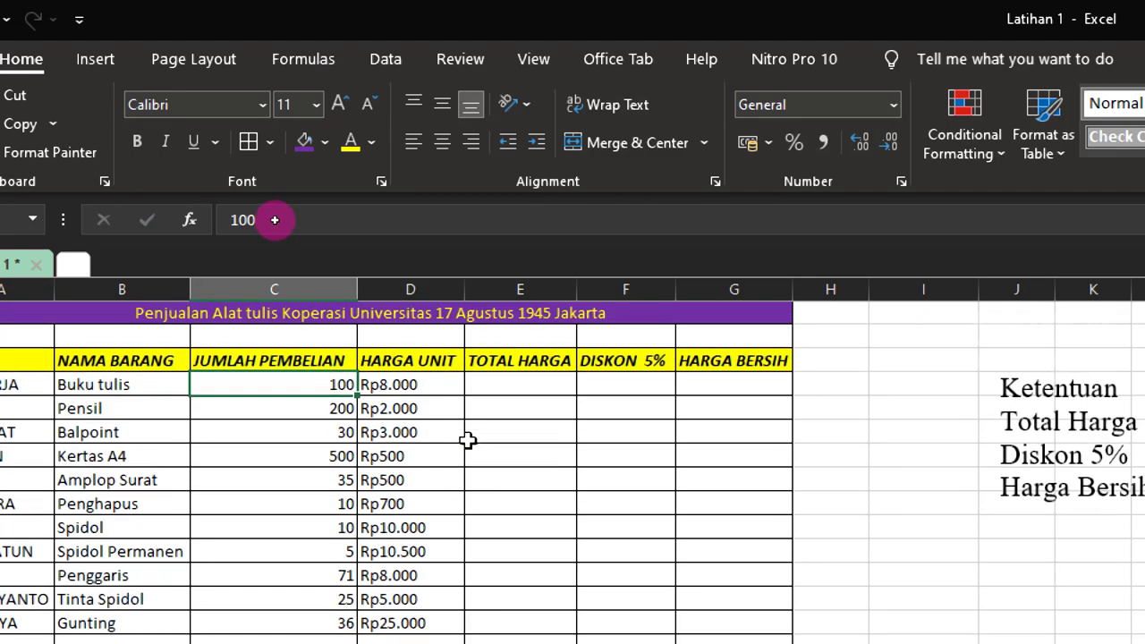
left_click_drag(274, 385, 274, 576)
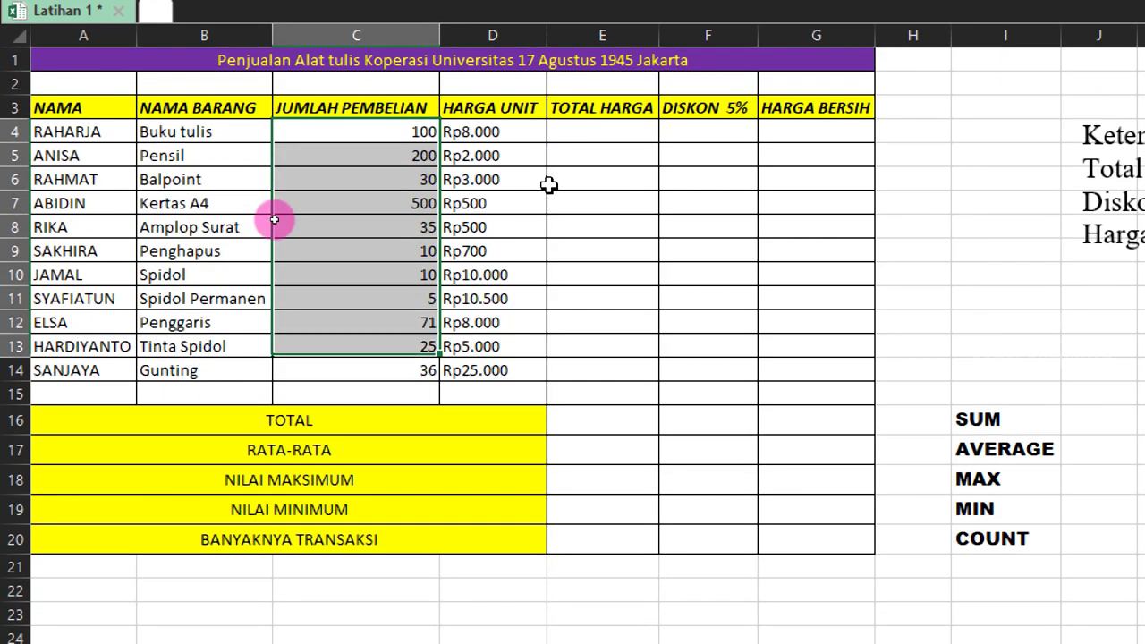
left_click_drag(275, 219, 274, 373)
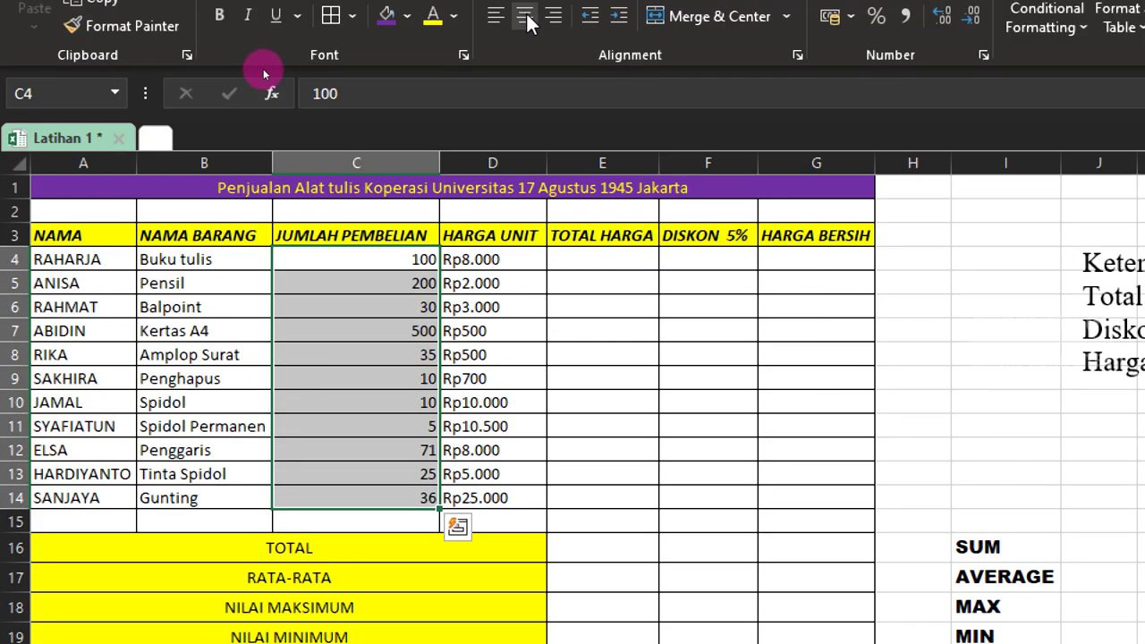
left_click(526, 16)
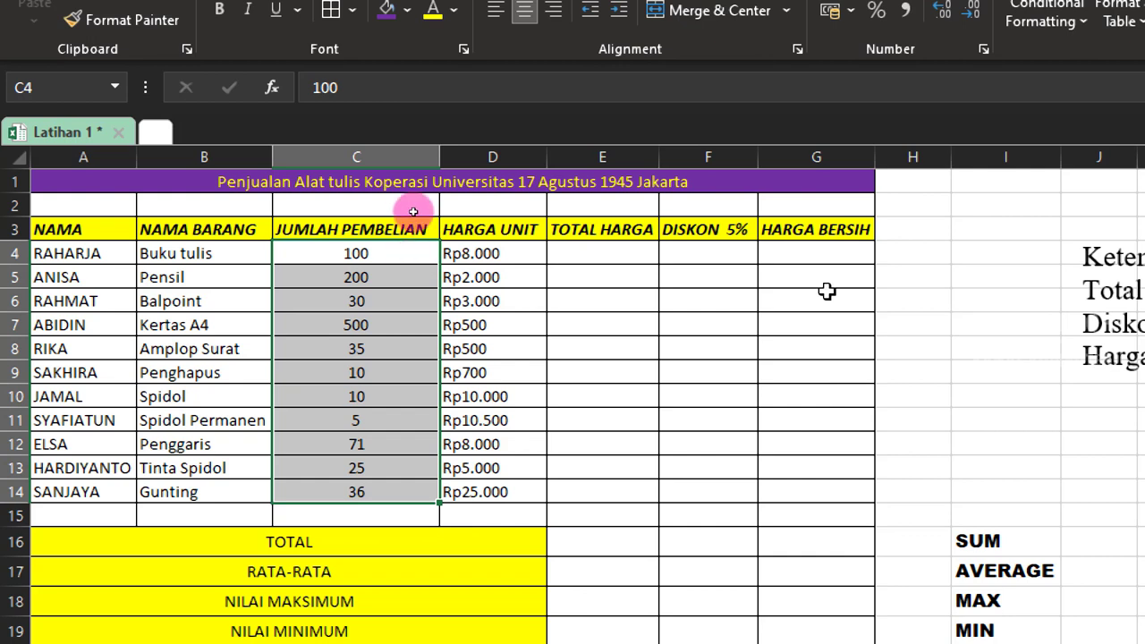
left_click(500, 255)
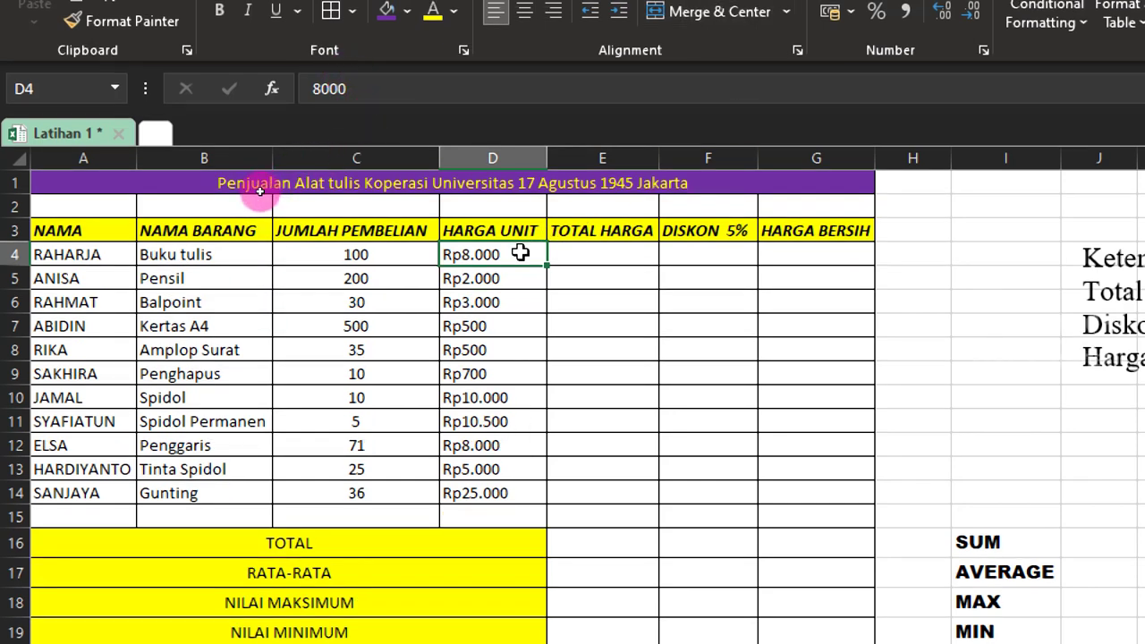
Step: Add one decimal place to the D4:D14 prices, e.g. Rp8.000,0 and Rp25.000,0
key("shift+Down")
key("shift+Down")
key("shift+Down")
key("shift+Down")
key("shift+Down")
key("shift+Down")
key("shift+Down")
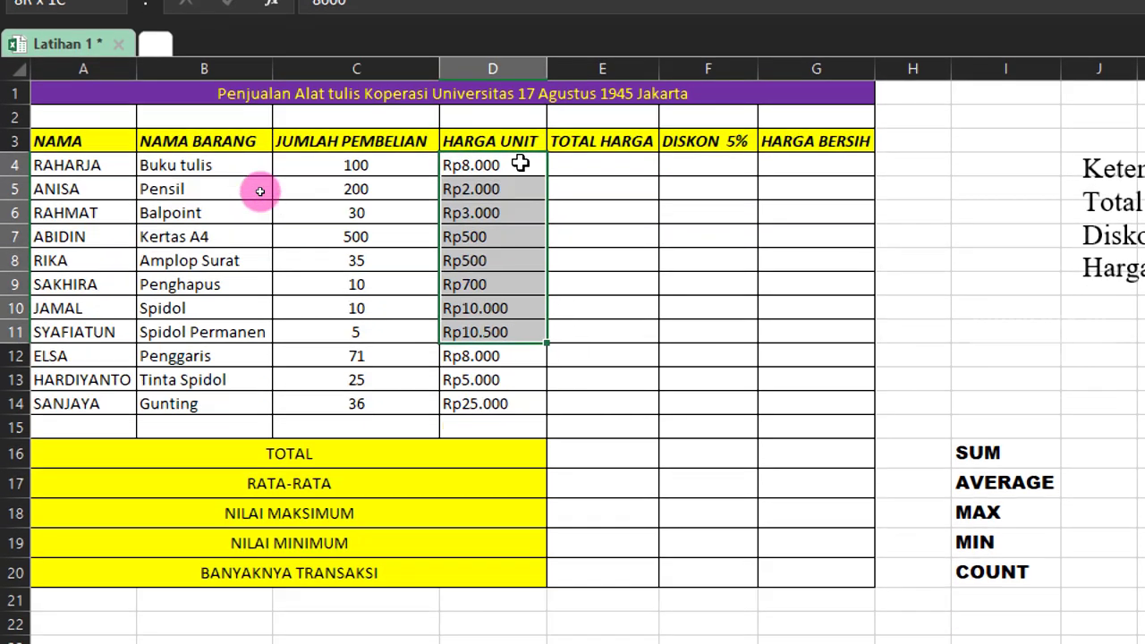
key("shift+Down")
key("shift+Down")
key("shift+Down")
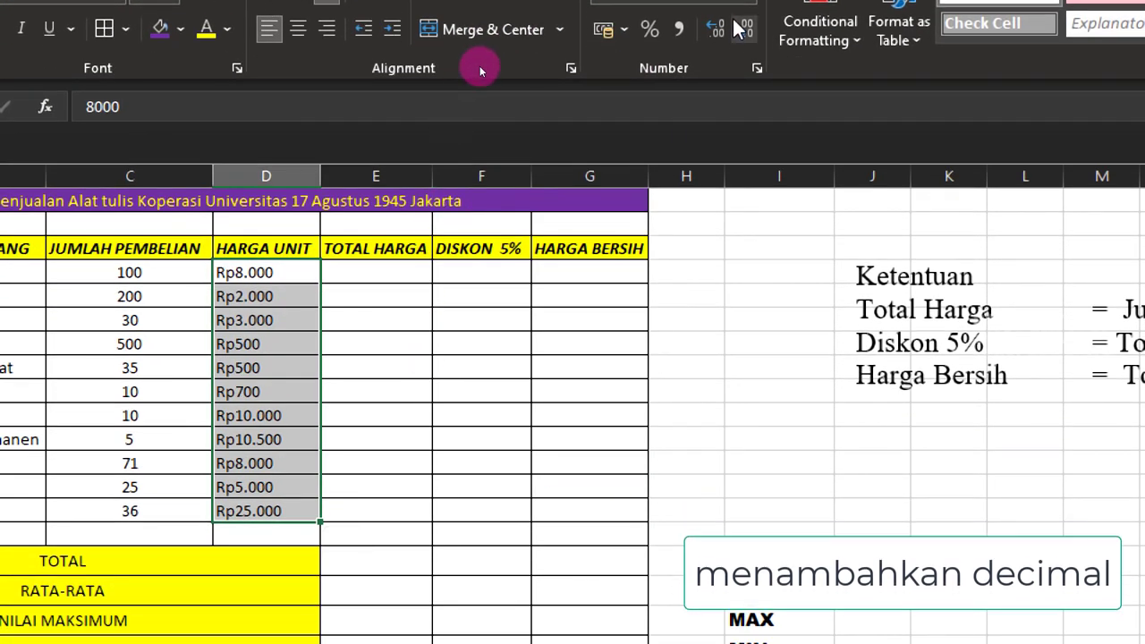
left_click(716, 29)
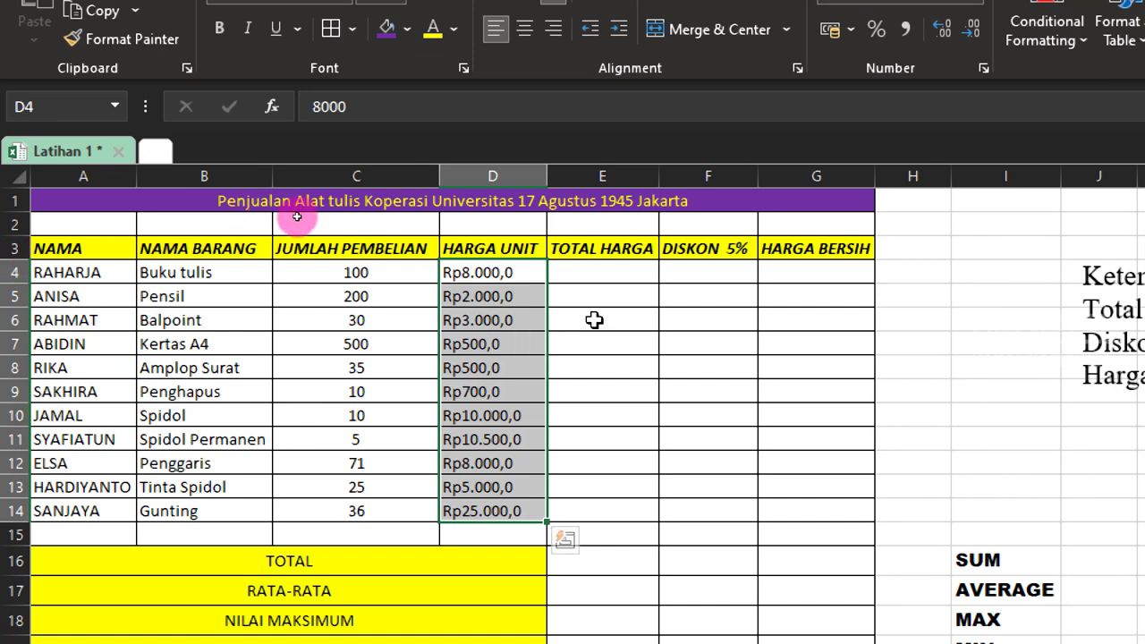
Step: Enter =C4*D4 in E4 so the first TOTAL HARGA shows Rp800.000,0
left_click(595, 272)
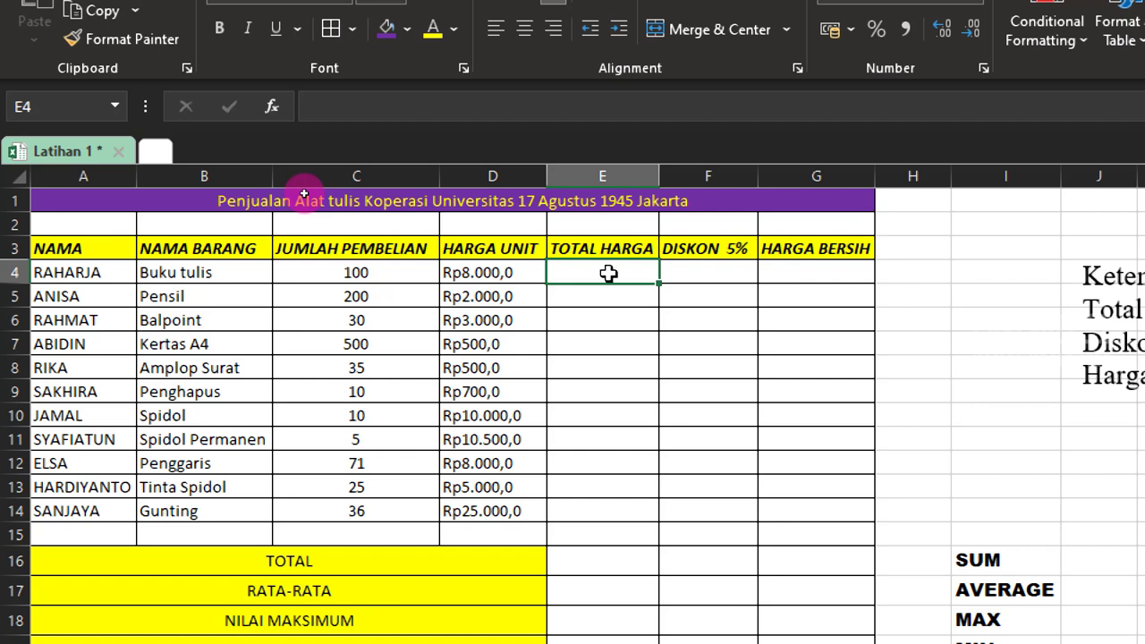
type("=")
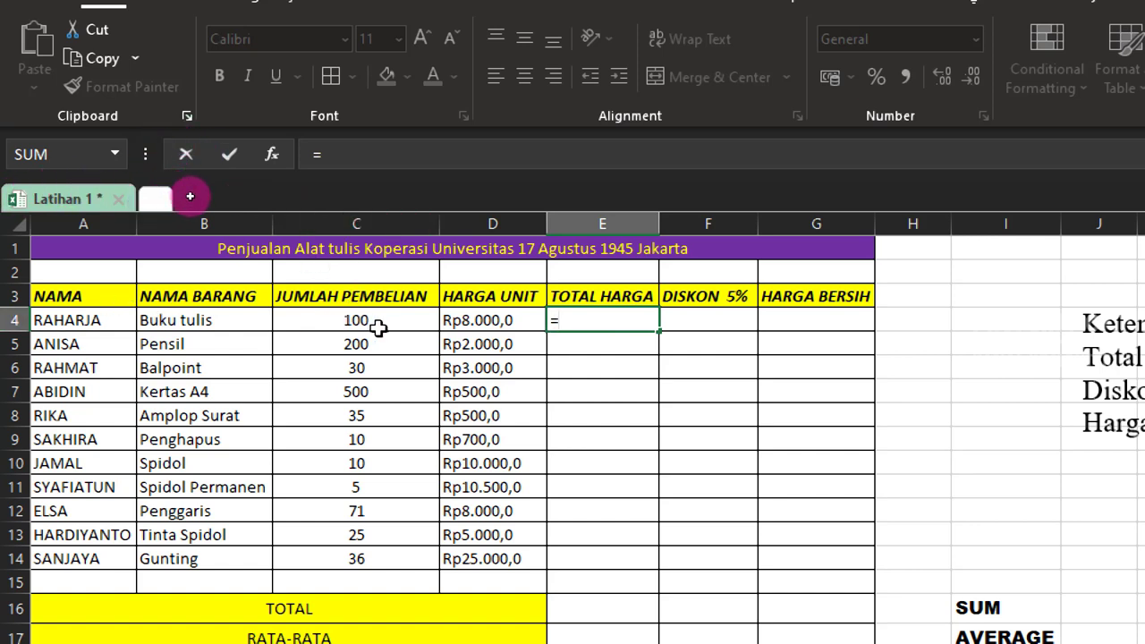
left_click(348, 322)
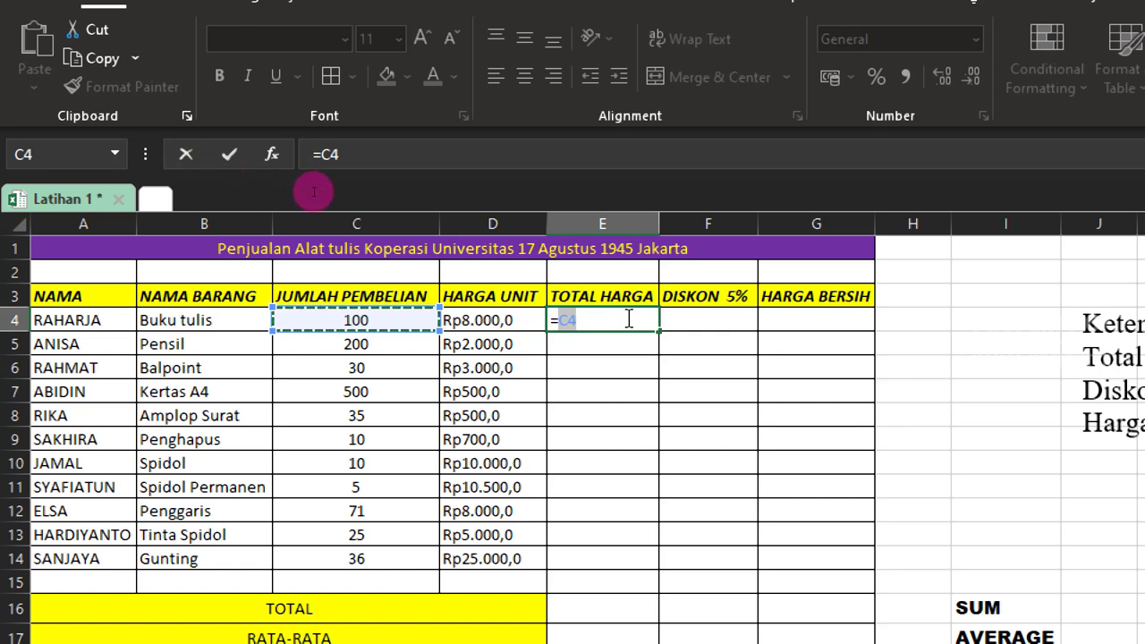
type("*")
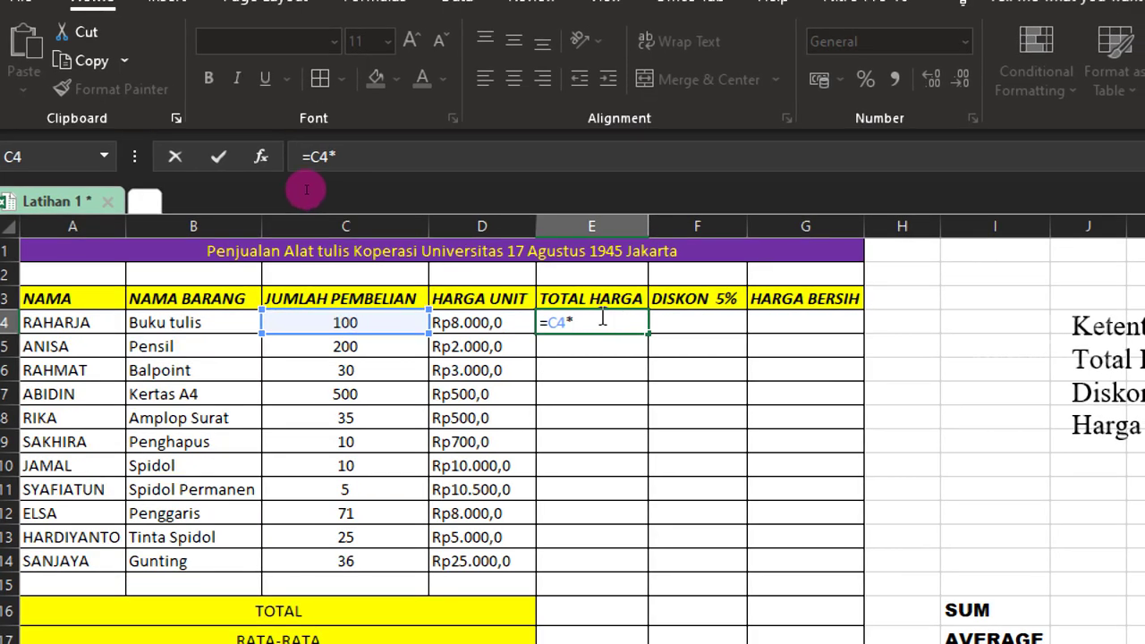
type("D$")
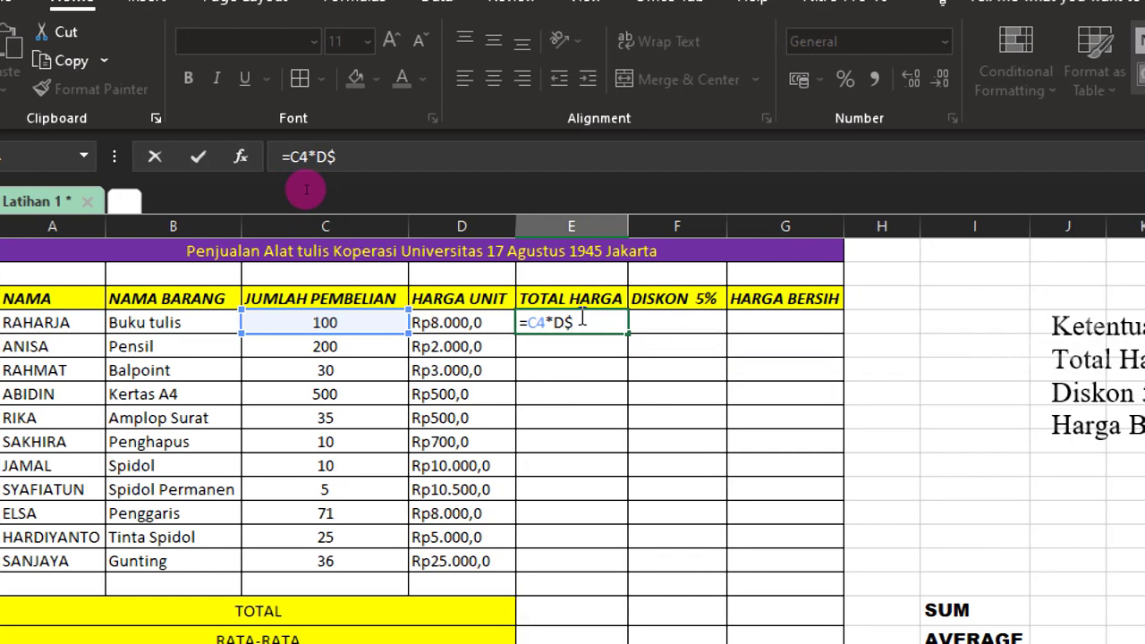
key("BackSpace")
type("4")
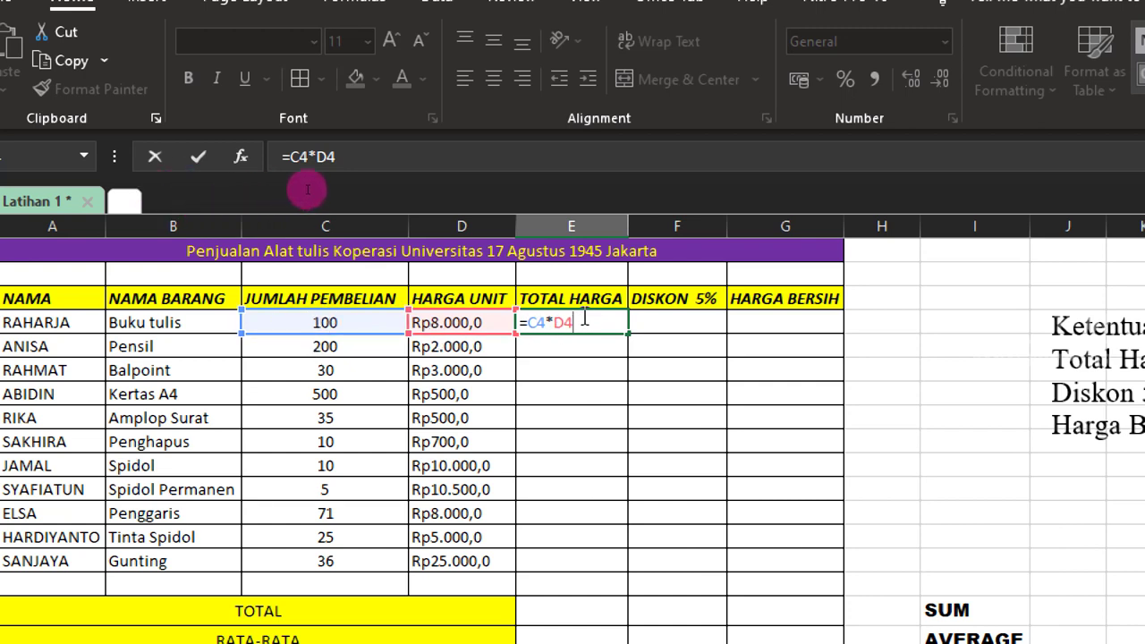
key("Return")
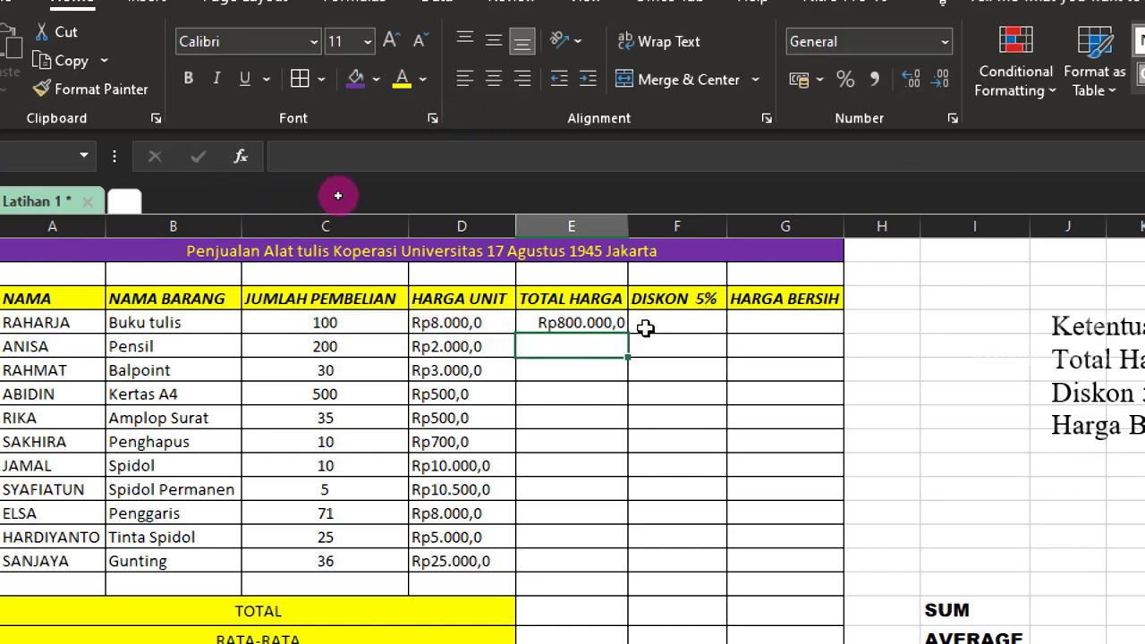
left_click(549, 322)
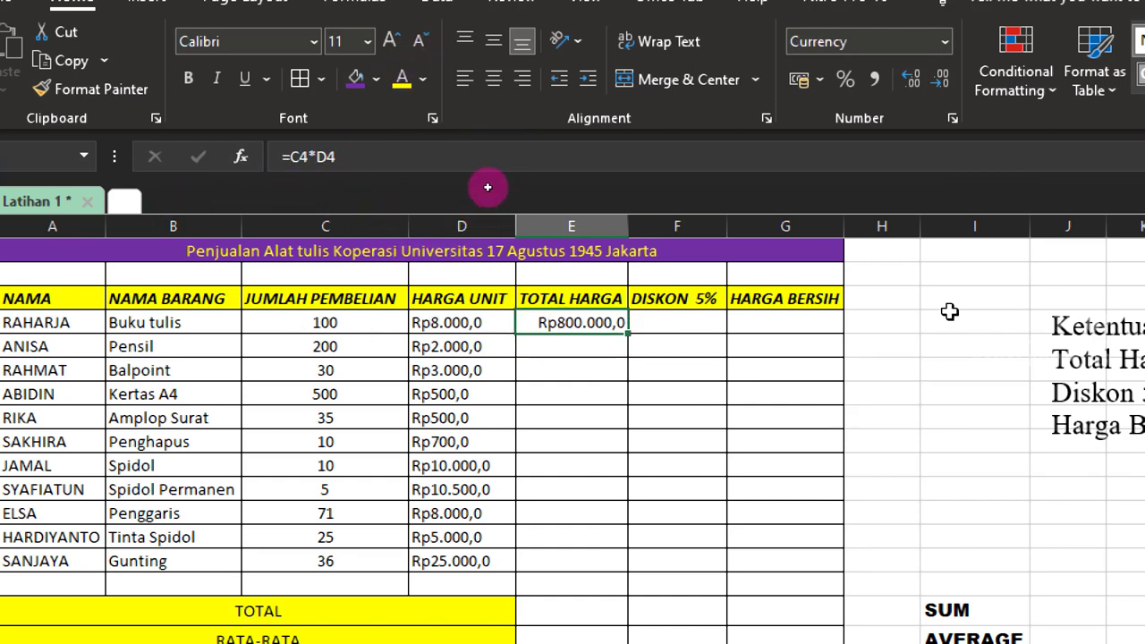
scroll(928, 317, "down", 1)
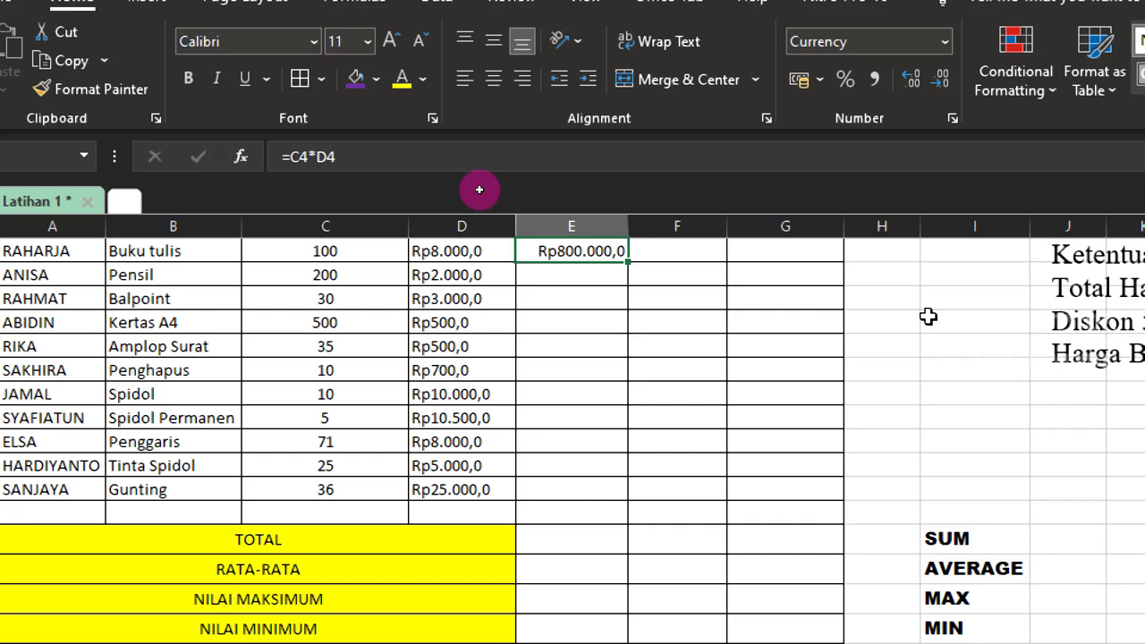
scroll(928, 317, "up", 1)
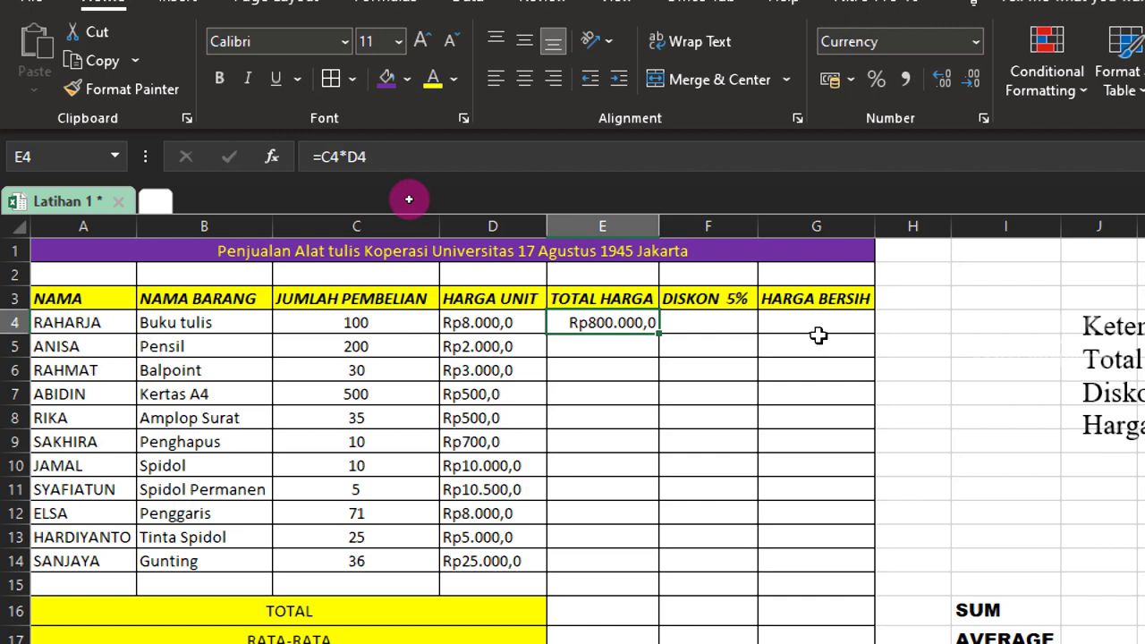
scroll(818, 333, "down", 1)
scroll(818, 332, "up", 1)
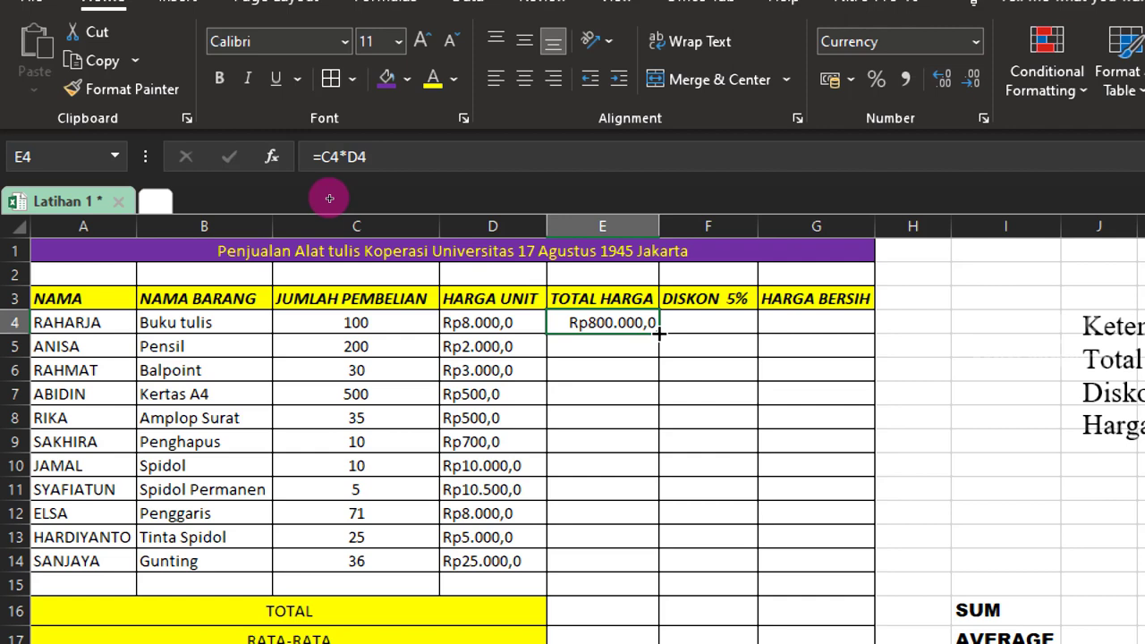
Step: Fill =C4*D4 down E4:E14, giving totals from Rp7.000,0 to Rp900.000,0
left_click_drag(658, 332, 653, 578)
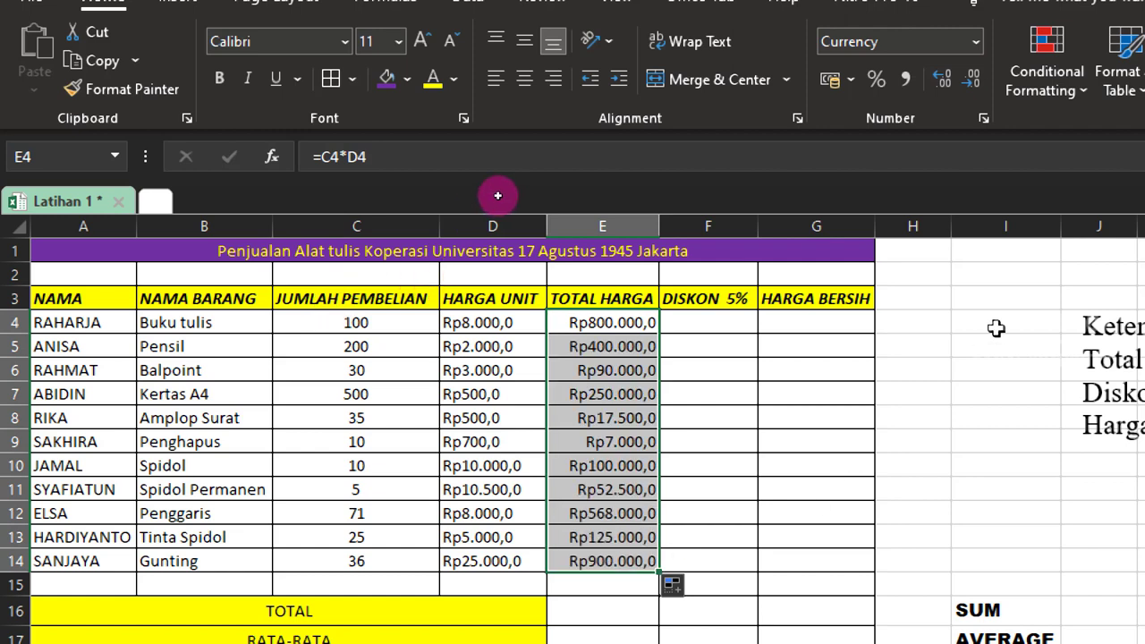
scroll(948, 338, "down", 1)
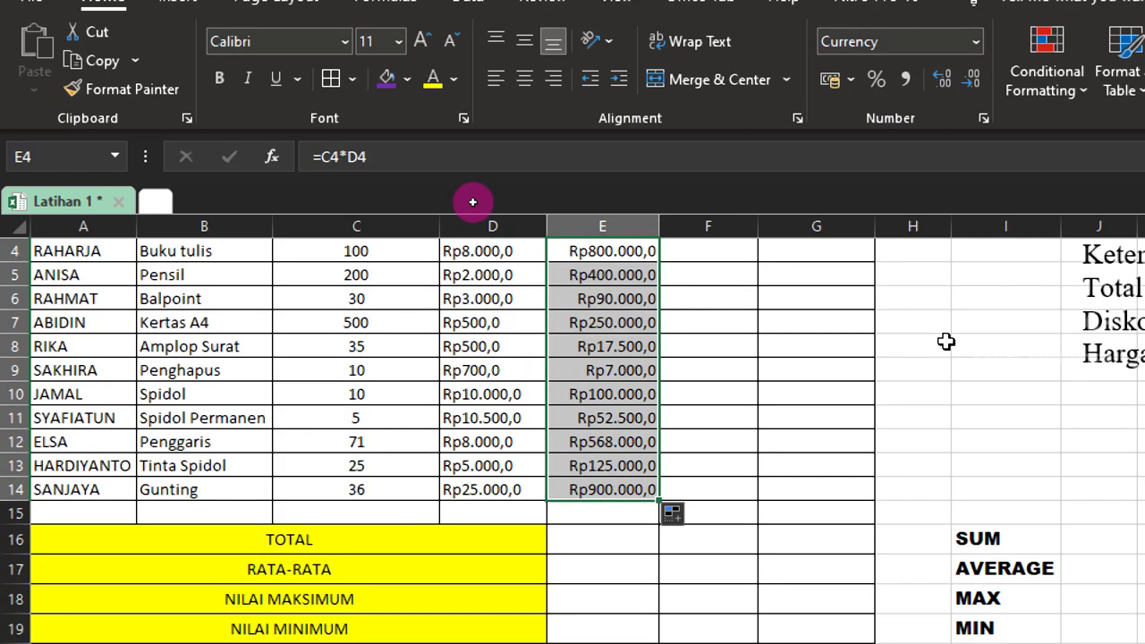
scroll(945, 340, "up", 1)
scroll(946, 341, "up", 1)
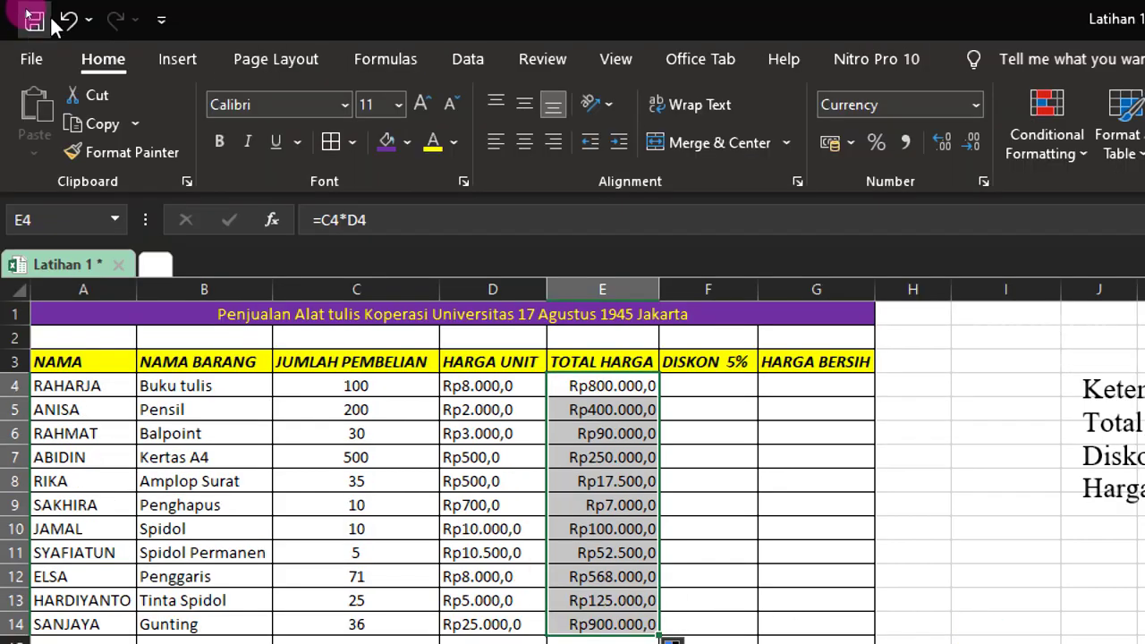
Step: Undo the E5:E14 fill, leaving Rp800.000,0 in E4, and copy E4's formula
left_click(67, 19)
scroll(526, 270, "down", 1)
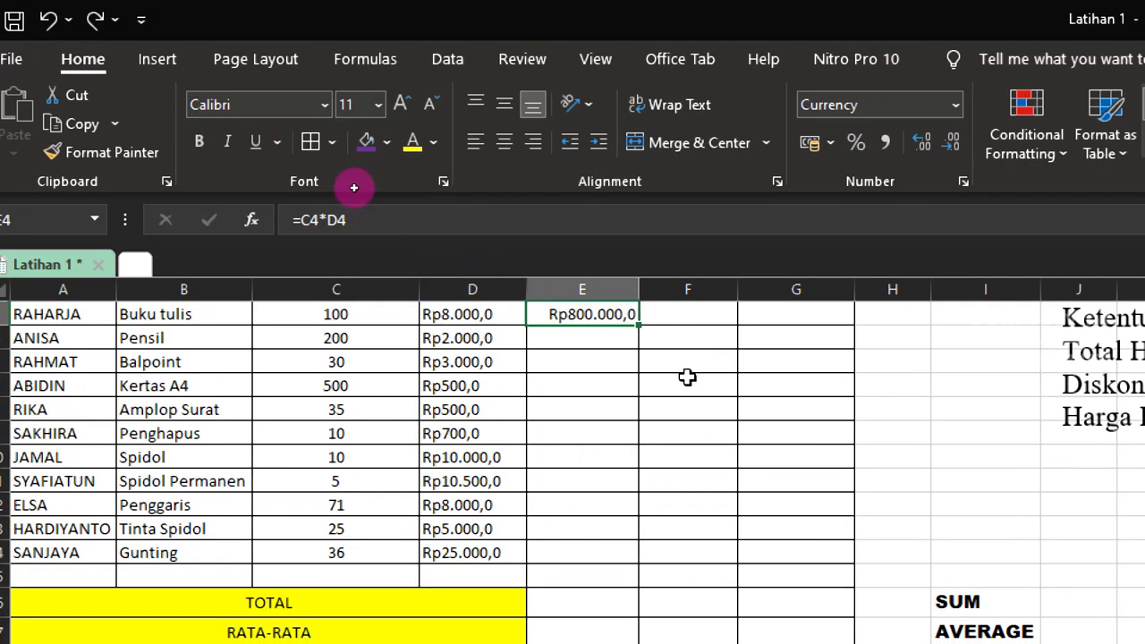
left_click(685, 313)
left_click(574, 309)
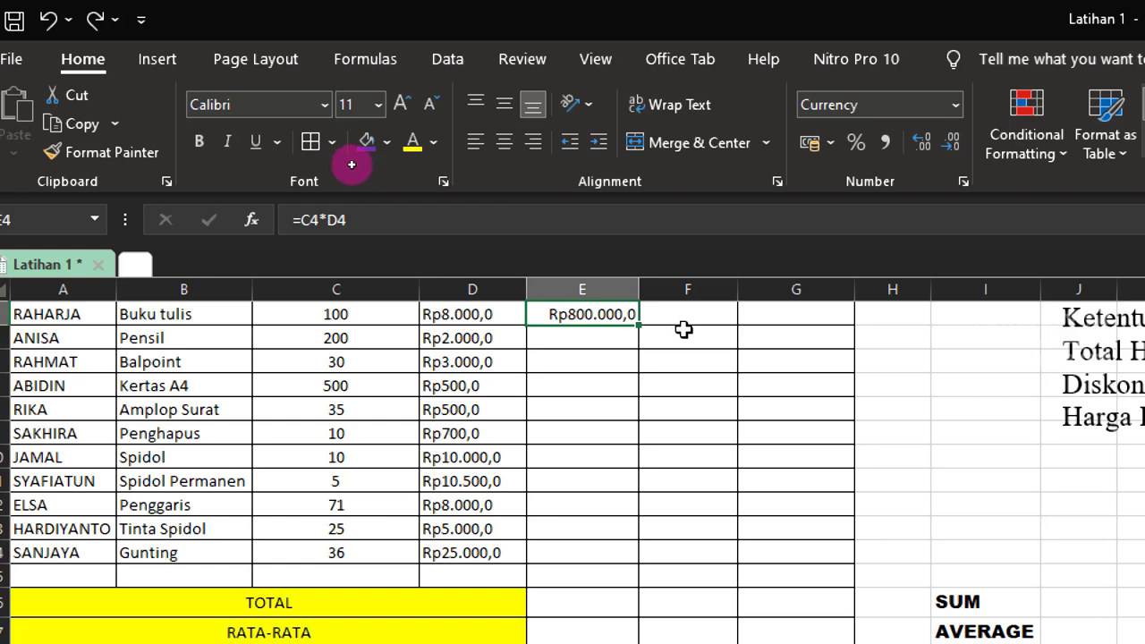
key("ctrl+c")
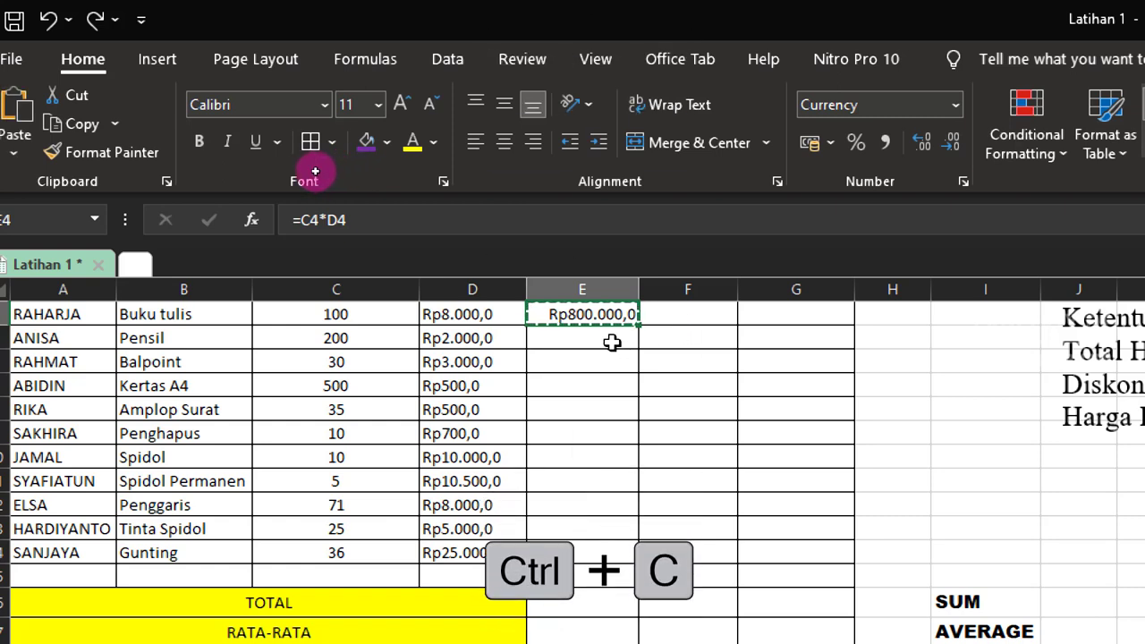
Step: Paste E4's formula into E5:E14 so totals run from Rp7.000,0 to Rp900.000,0
left_click(598, 339)
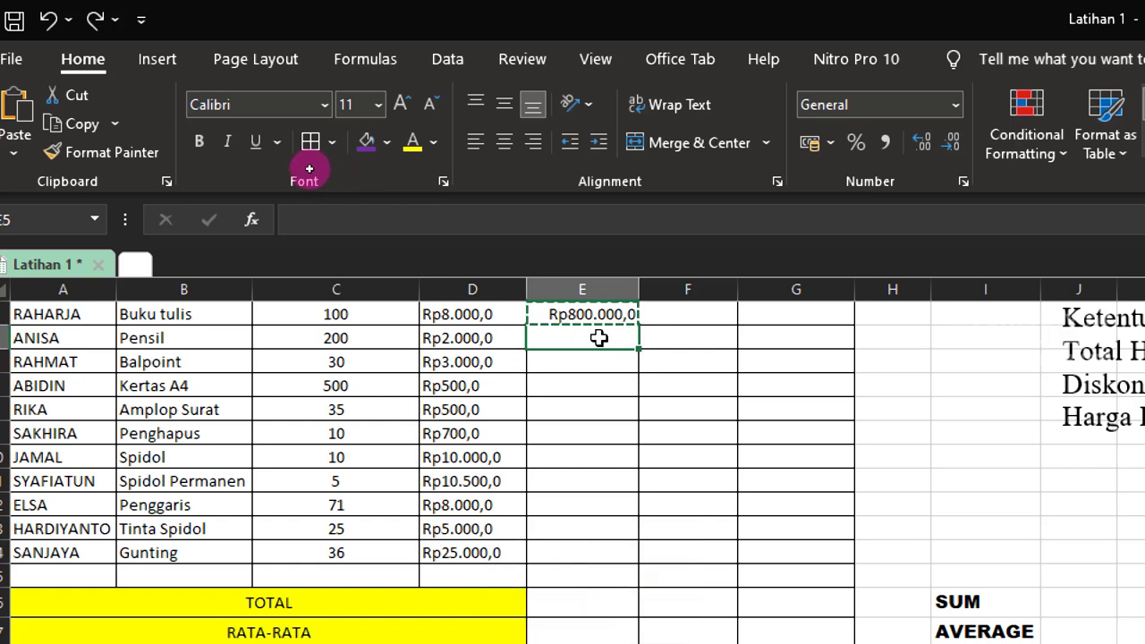
key("shift+Down")
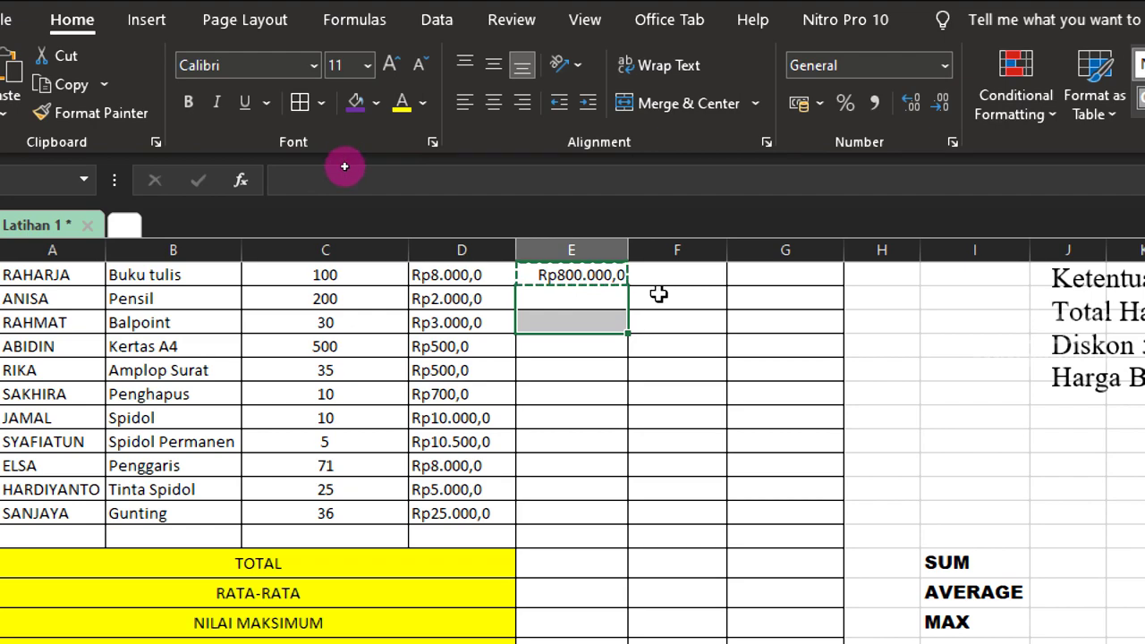
left_click(597, 296)
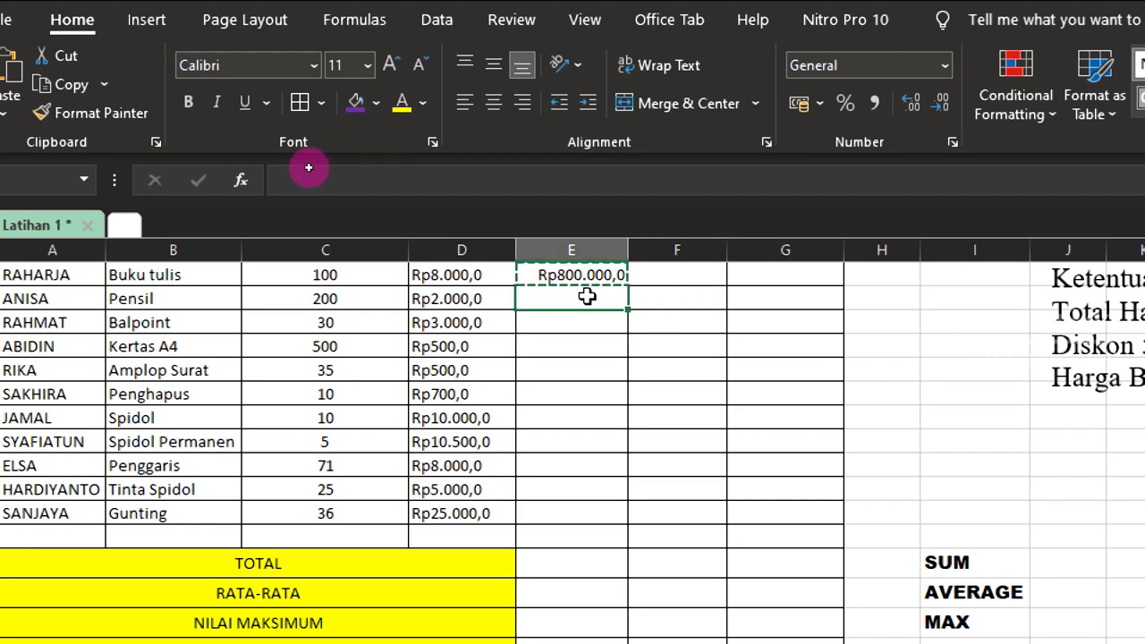
key("shift+Down")
key("shift+Down")
key("shift+Down")
key("shift+Down")
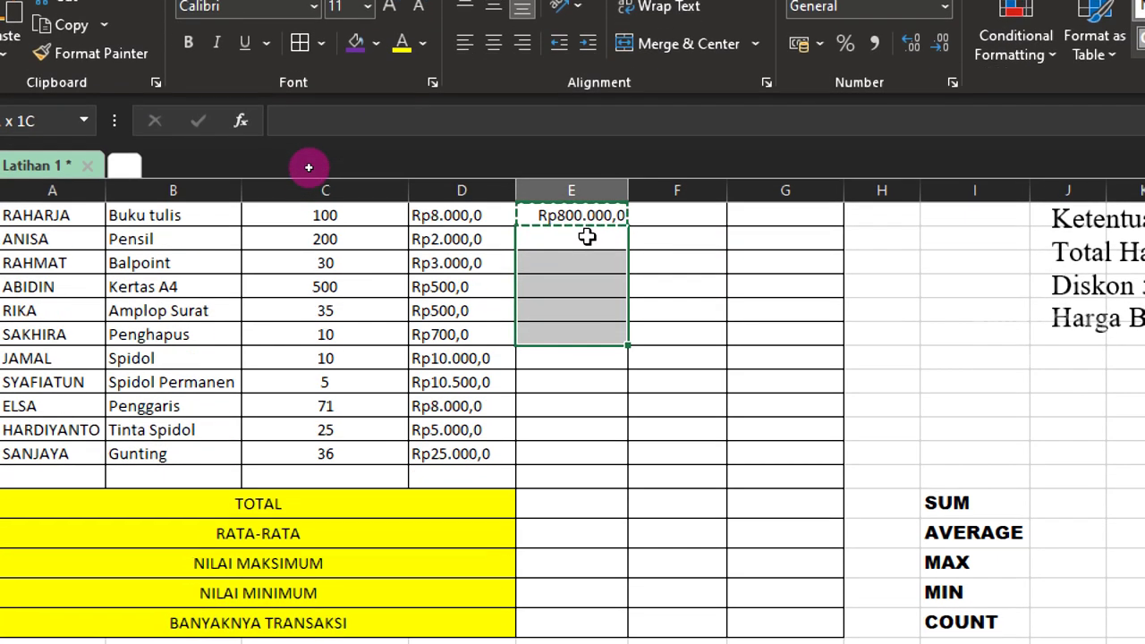
key("shift+Down")
key("shift+Down")
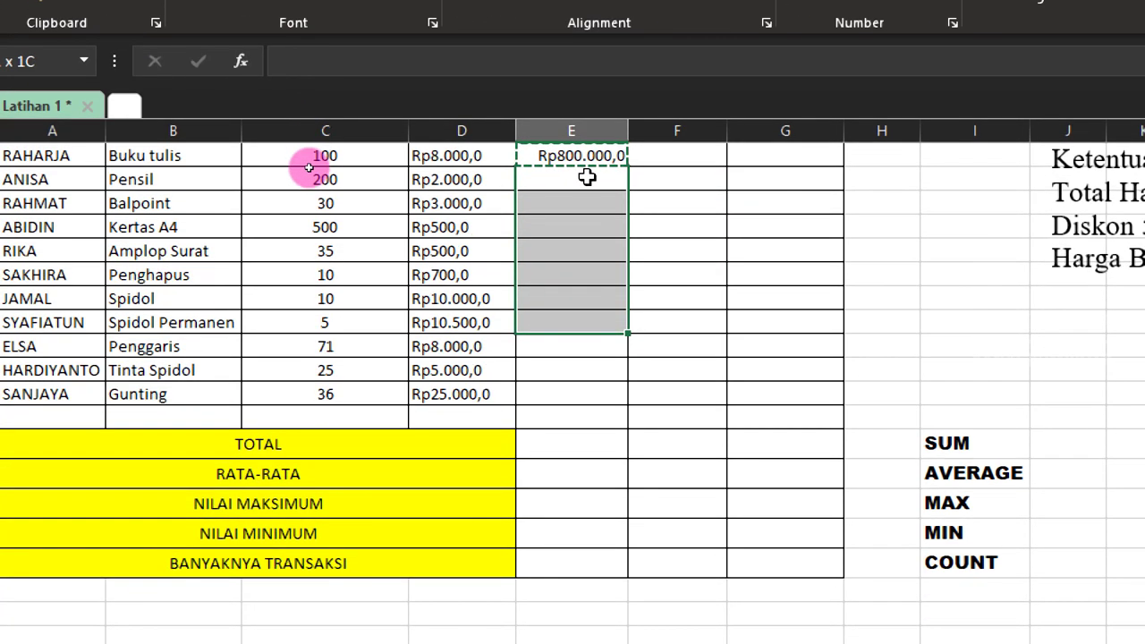
key("shift+Down")
key("shift+Down")
key("shift+Down")
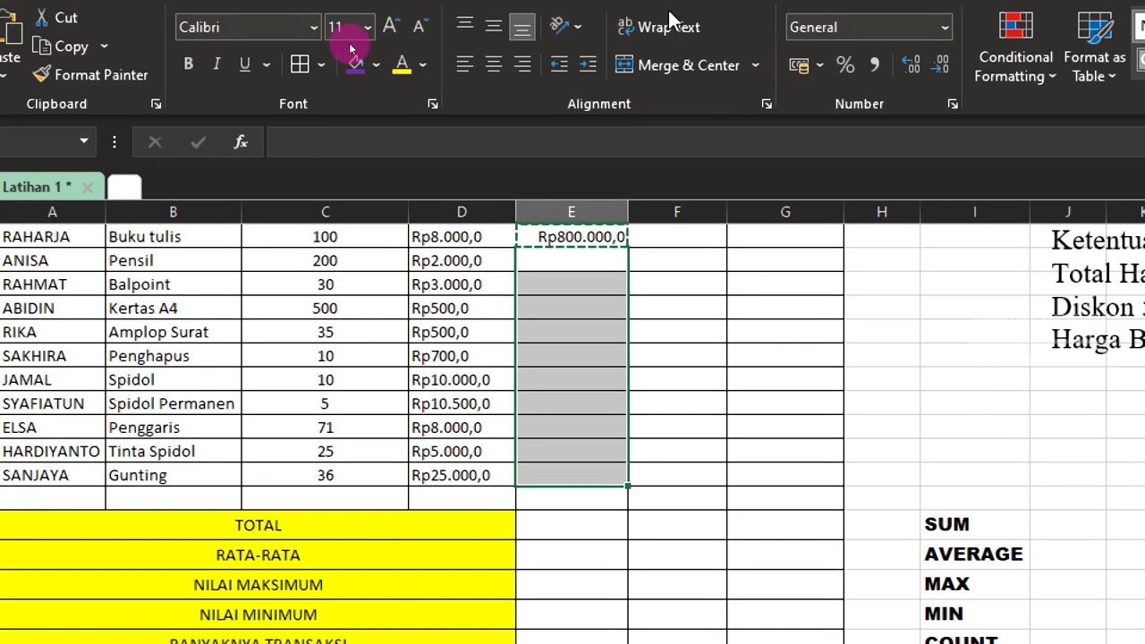
key("ctrl+v")
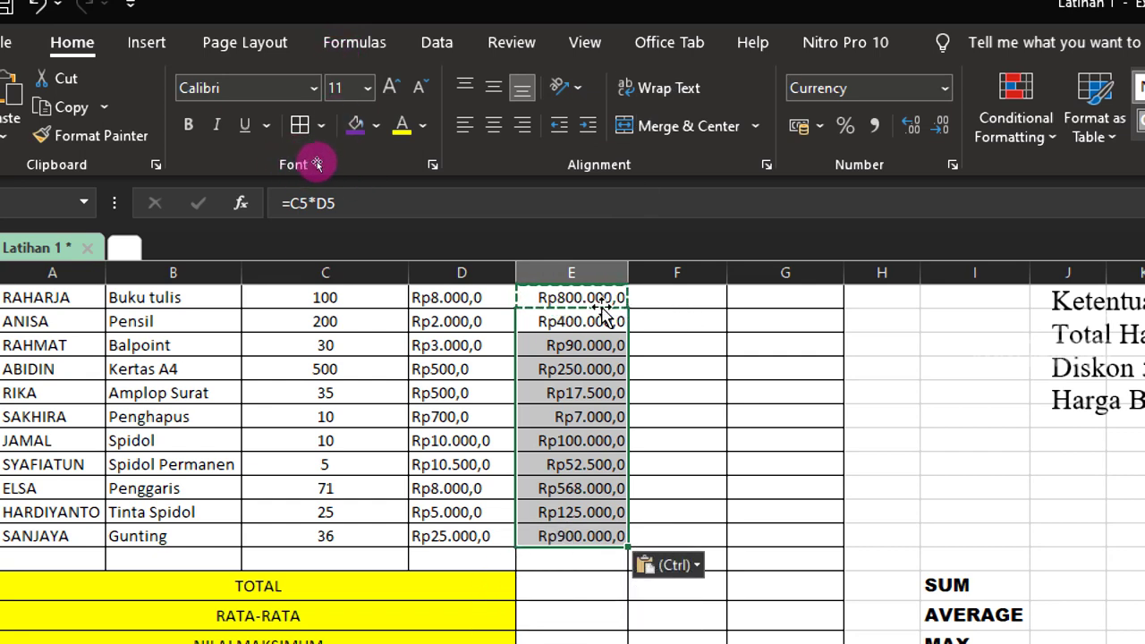
left_click(699, 328)
double_click(756, 319)
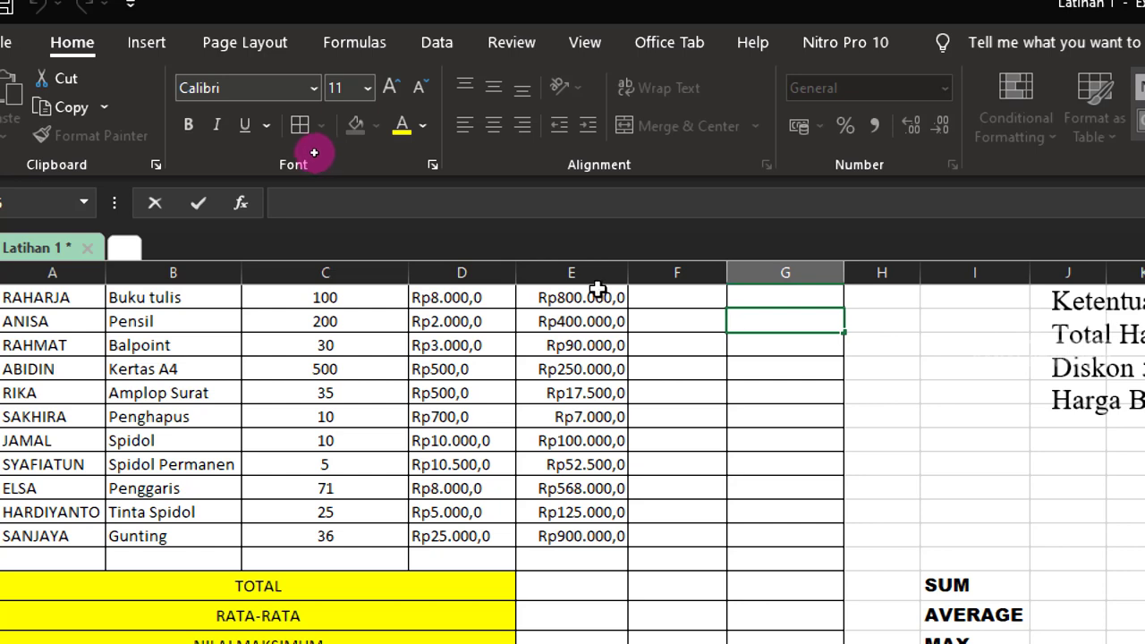
left_click(623, 297)
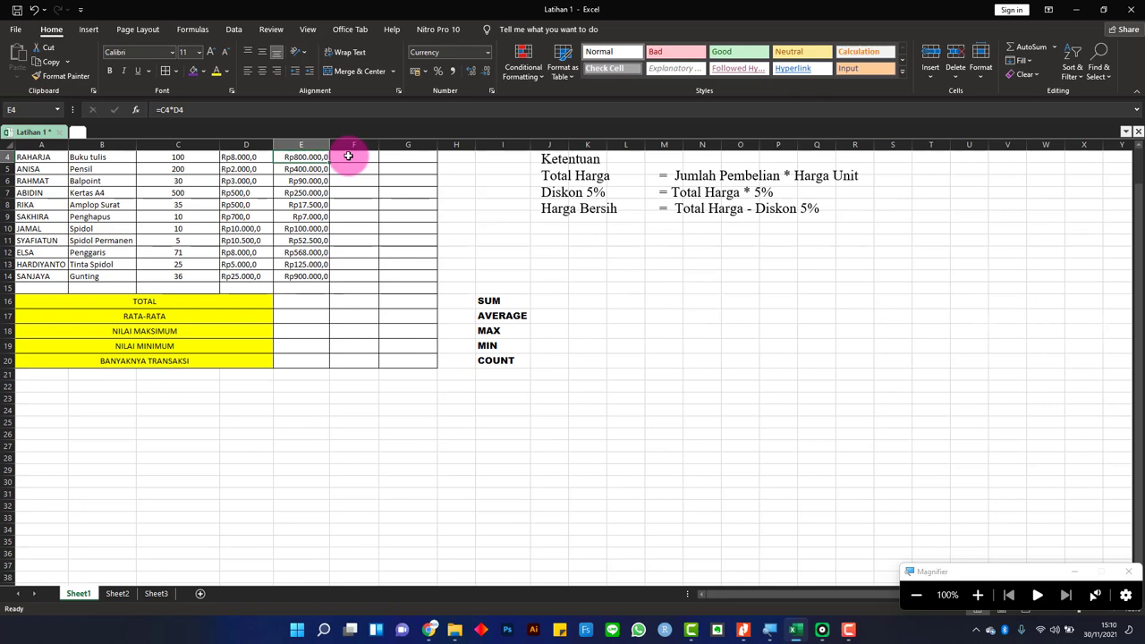
left_click(847, 634)
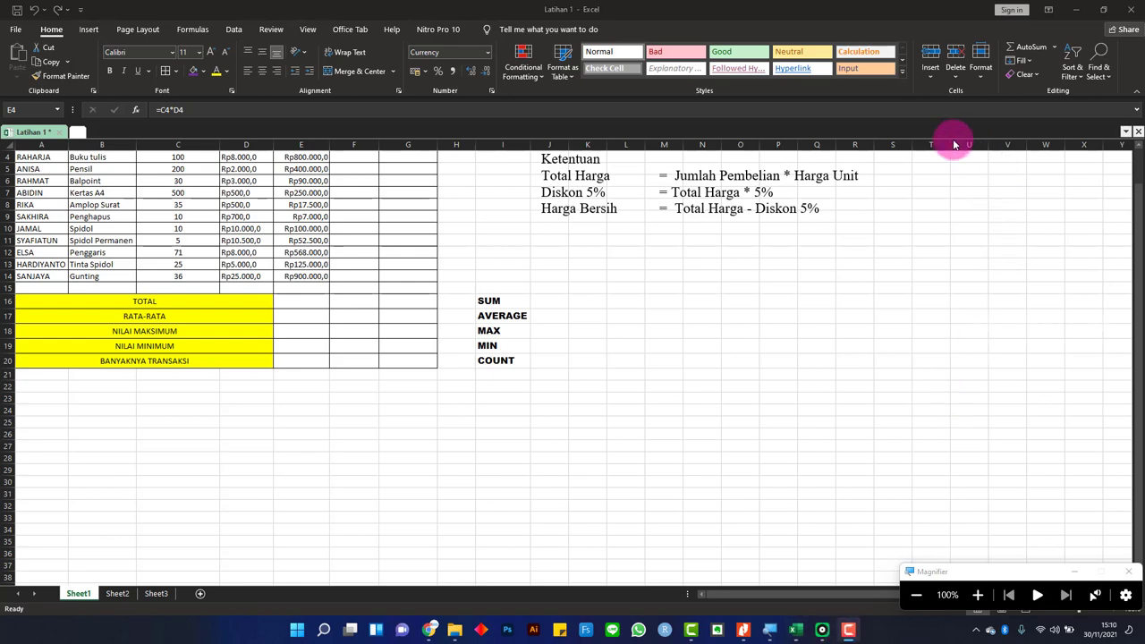
scroll(1015, 117, "up", 1)
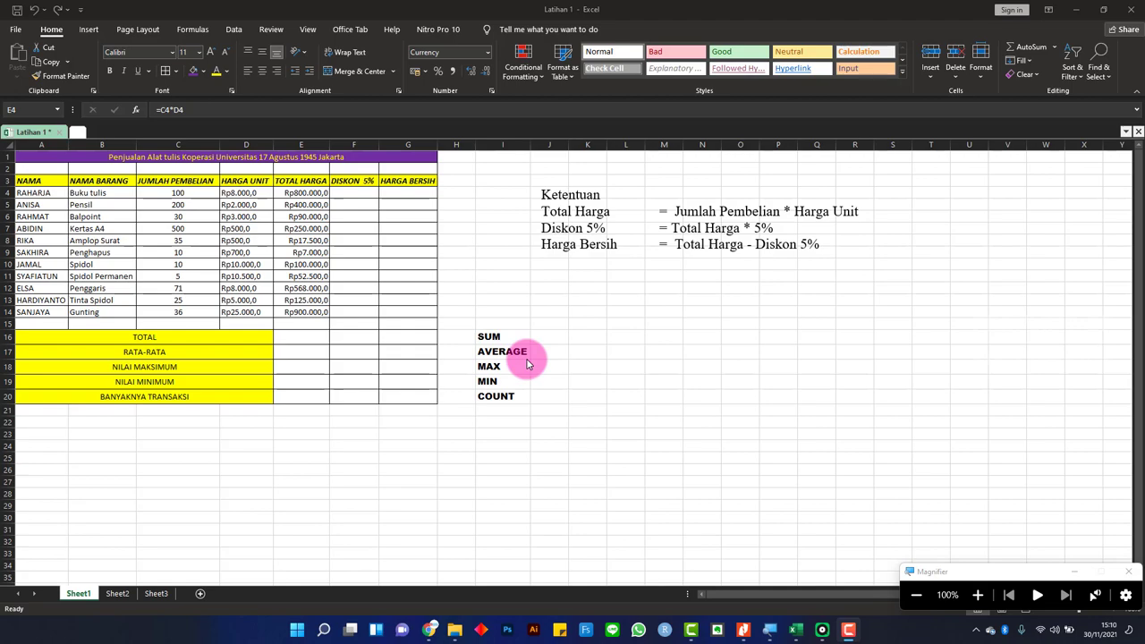
left_click(556, 13)
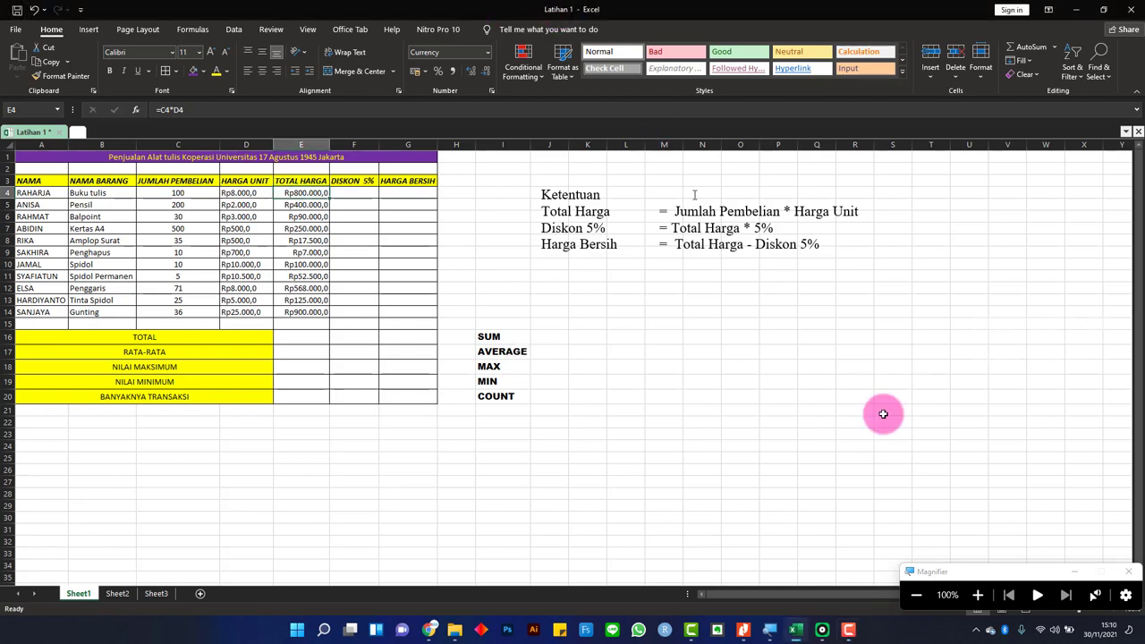
left_click(978, 595)
left_click(502, 276)
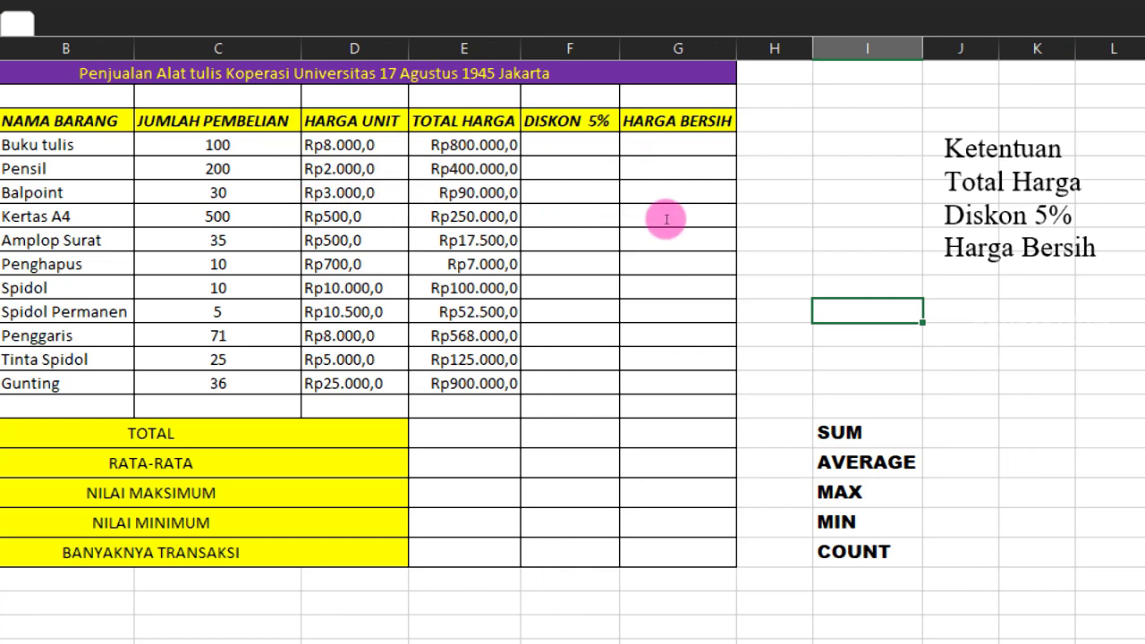
Step: Enter =5%*E4 in F4, giving a Rp40.000,0 discount for Buku tulis
scroll(680, 219, "right", 5)
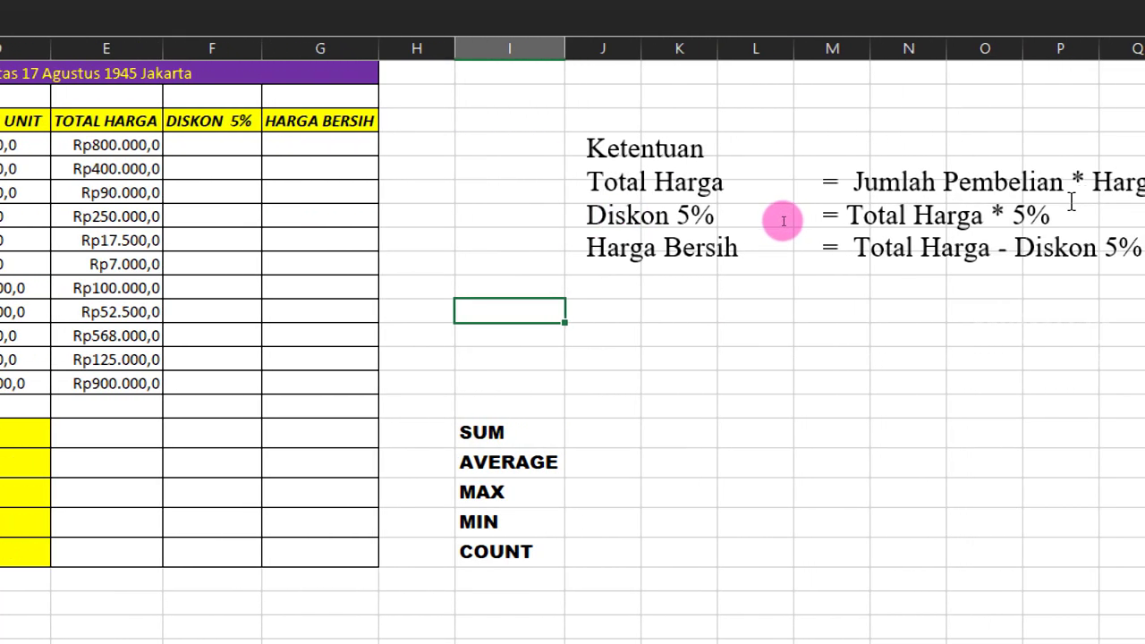
scroll(199, 246, "left", 5)
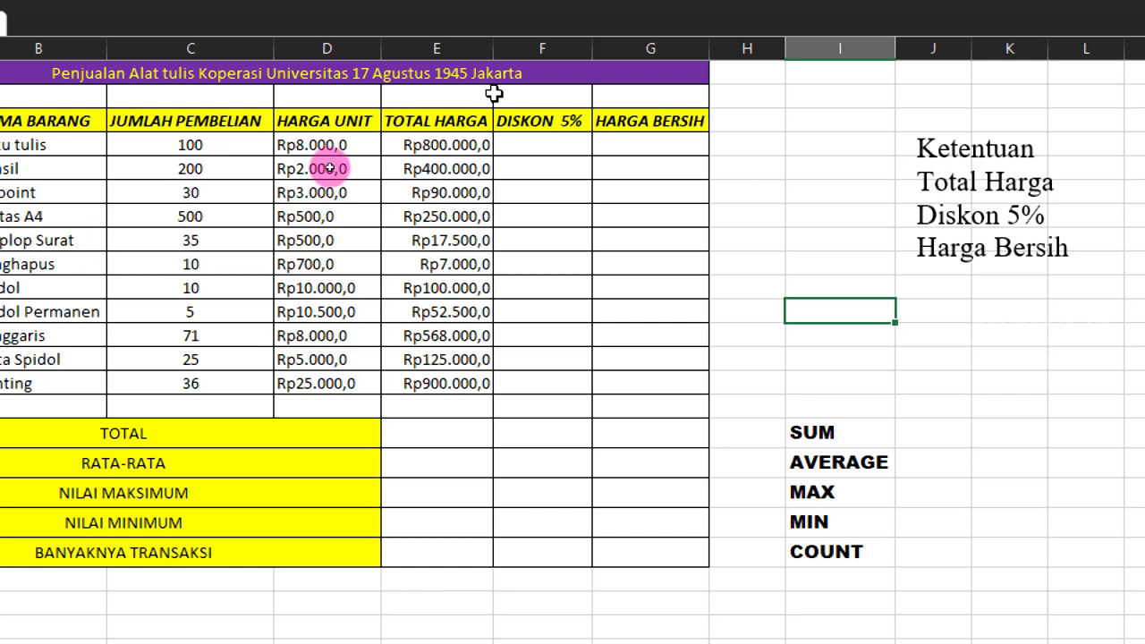
left_click(533, 145)
type("=")
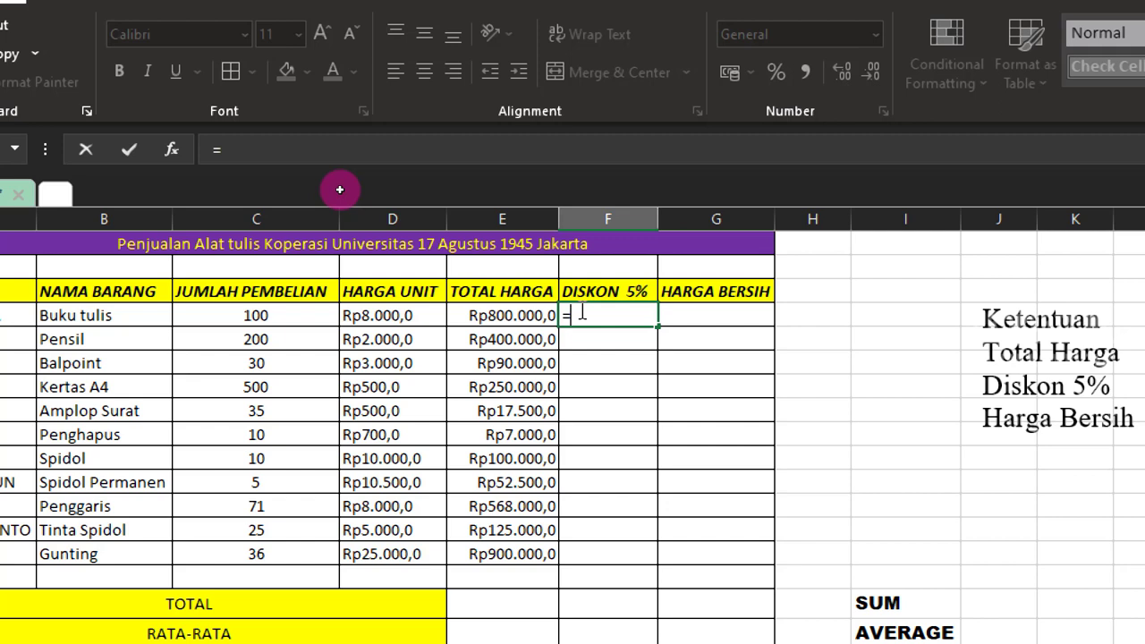
type("5%")
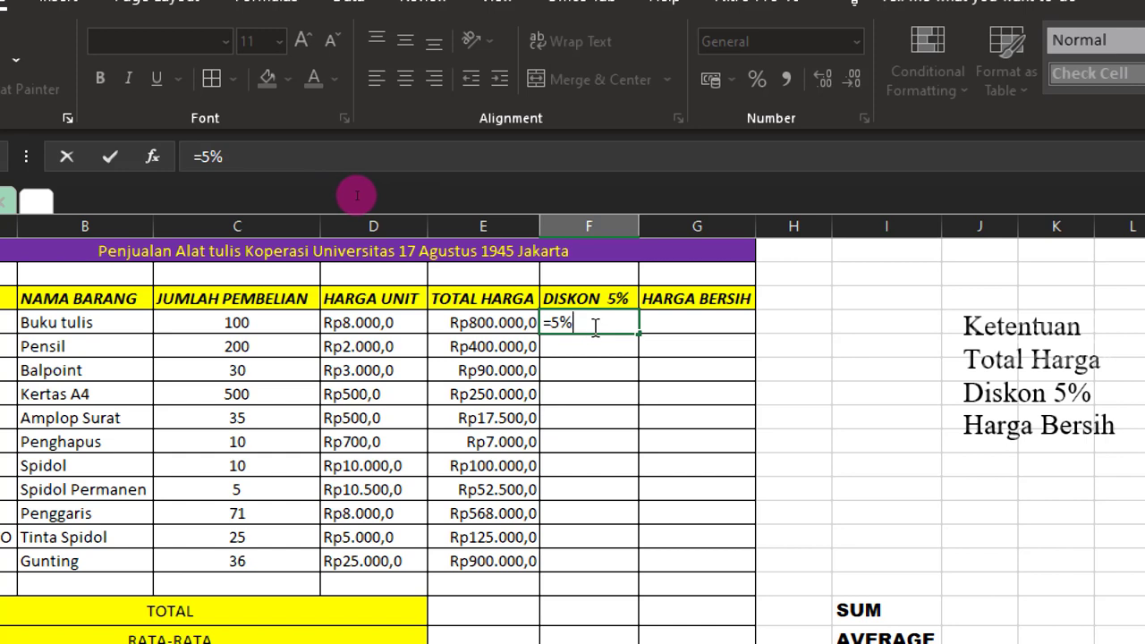
type("*")
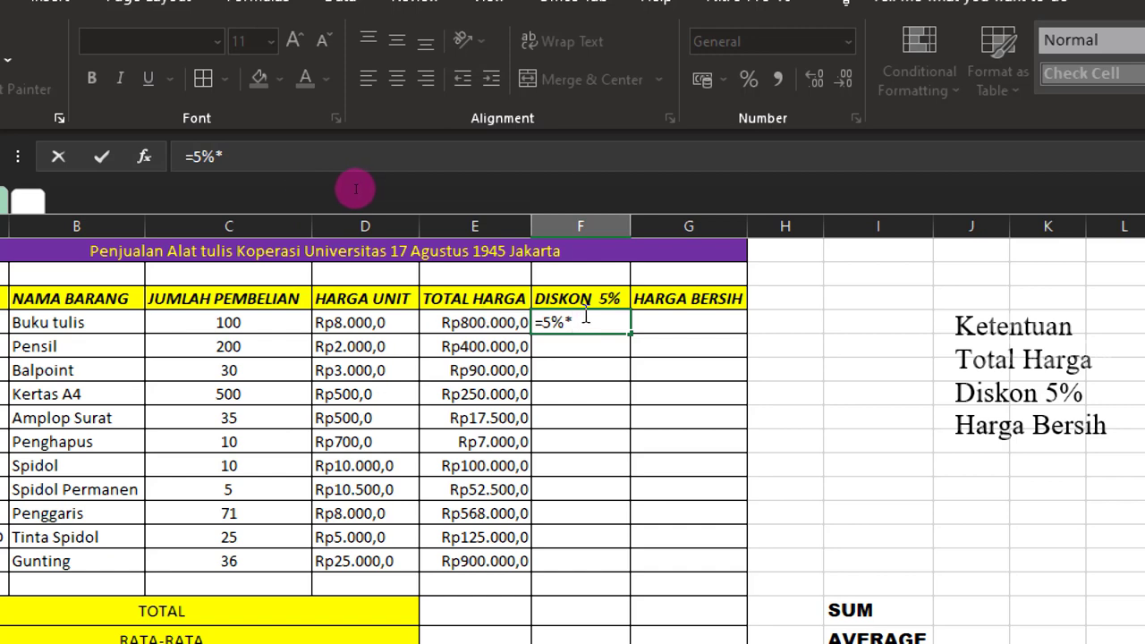
left_click(490, 322)
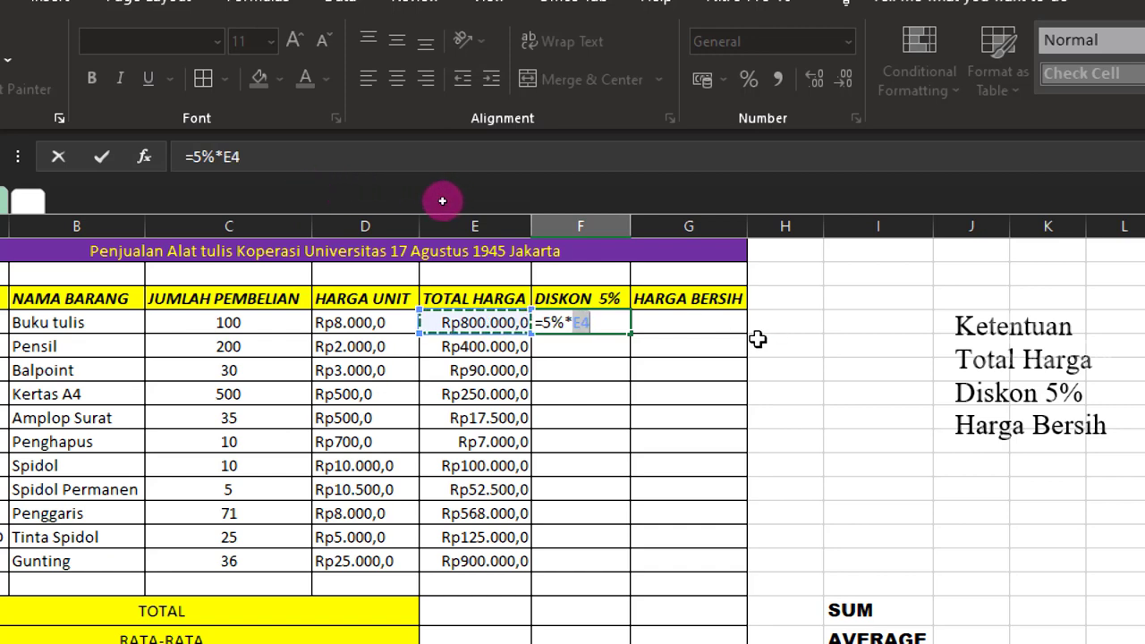
key("Return")
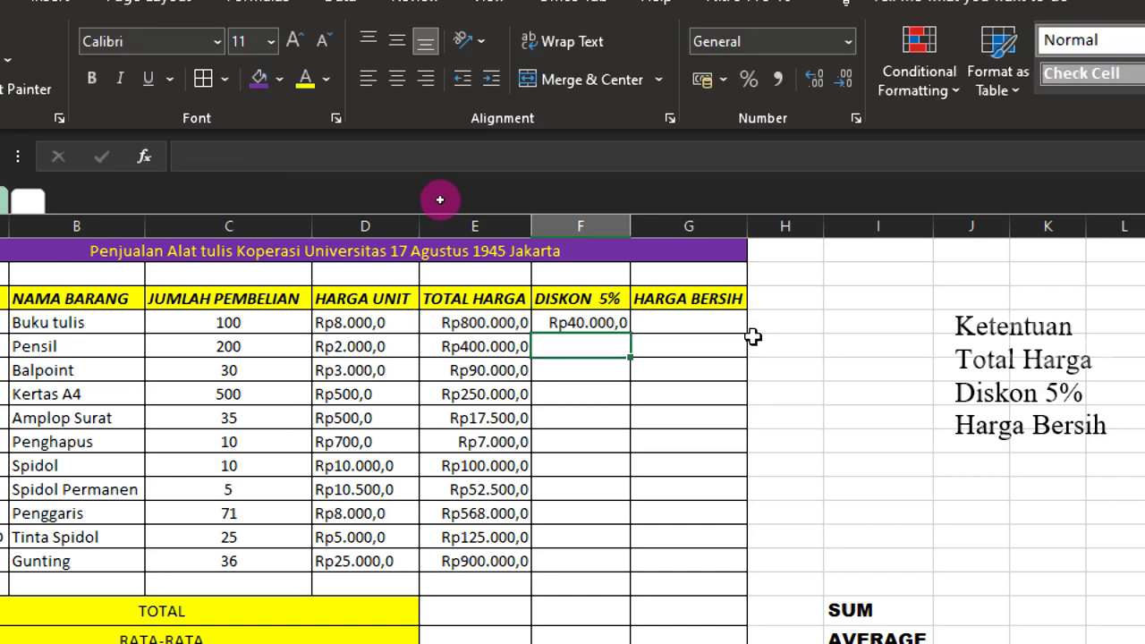
Step: Fill the =5%*E4 discount formula down F4:F10, from Buku tulis to Spidol
scroll(750, 336, "down", 1)
scroll(749, 335, "up", 1)
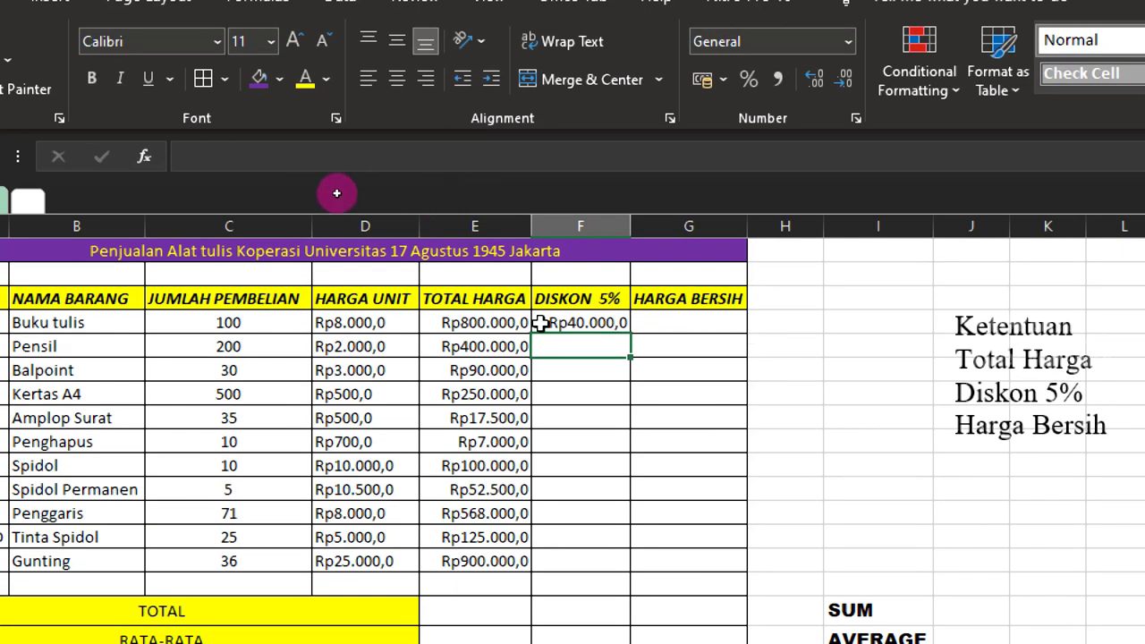
left_click(575, 322)
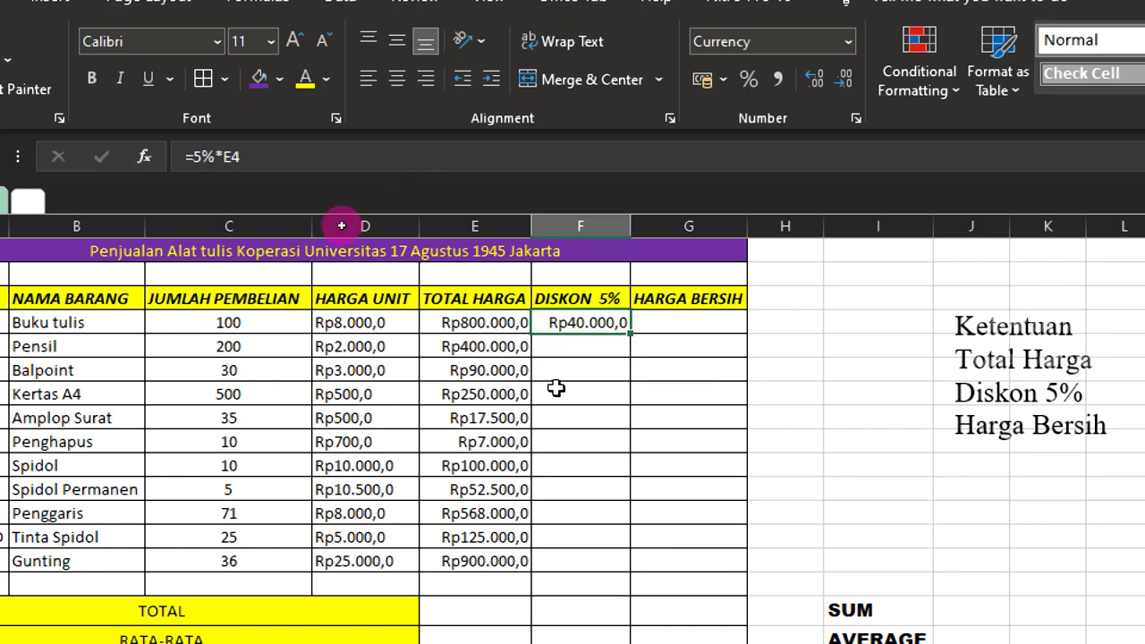
left_click(229, 493)
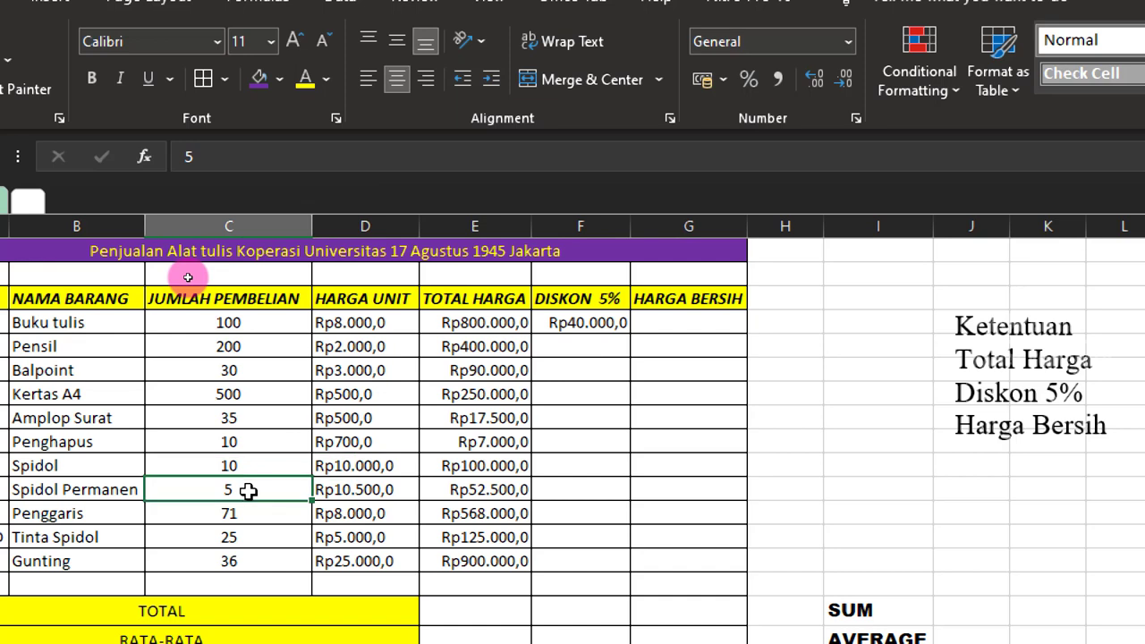
left_click(608, 471)
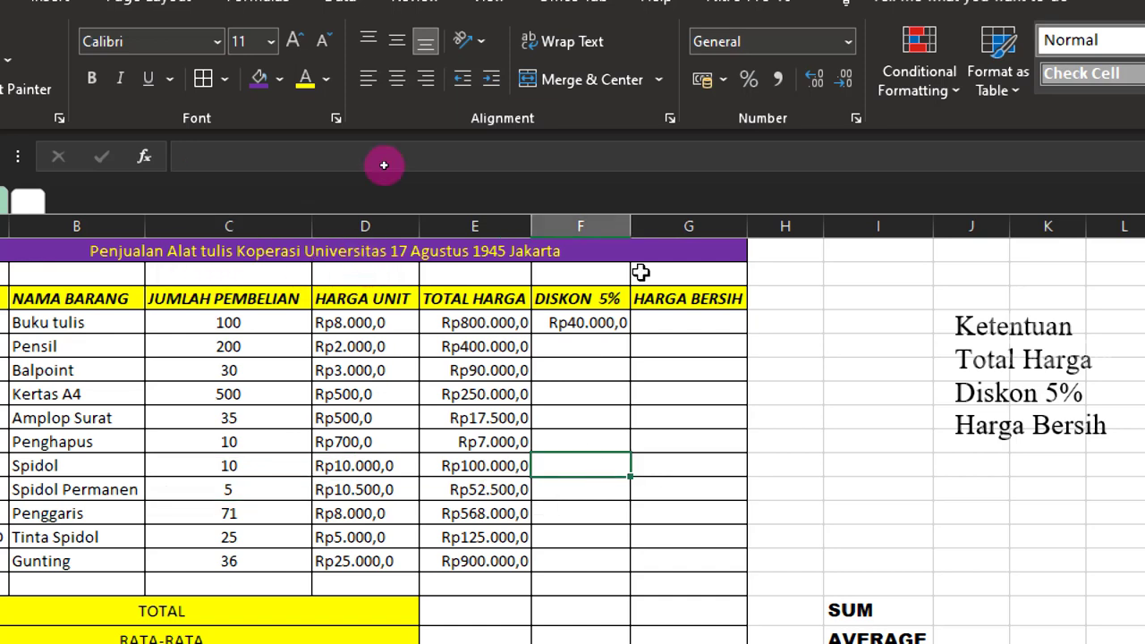
left_click(608, 324)
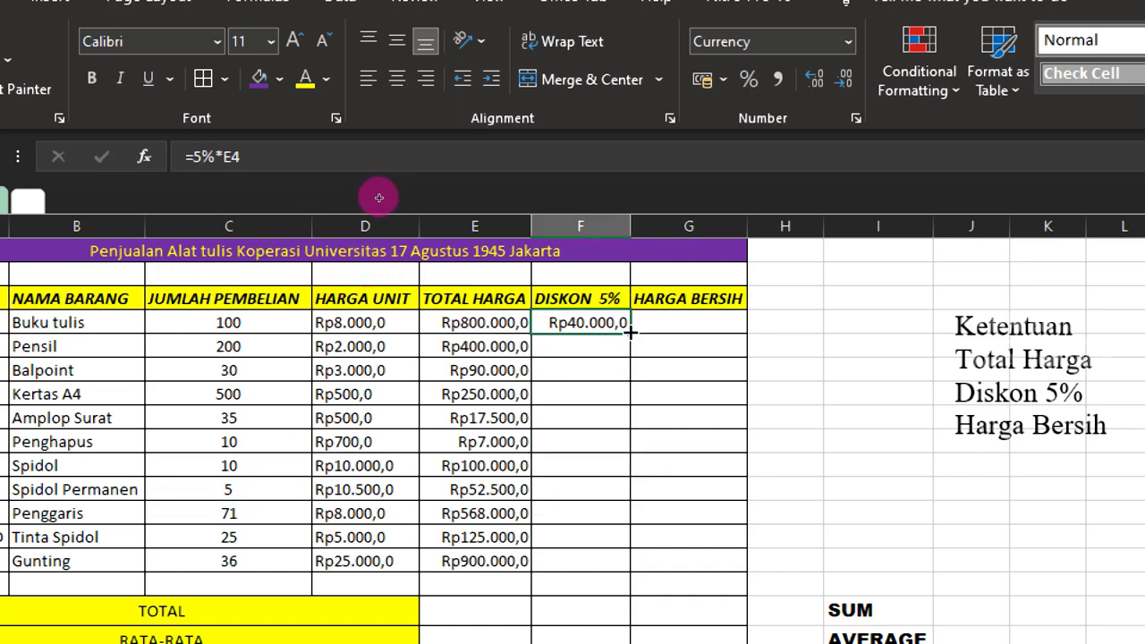
left_click_drag(631, 332, 636, 468)
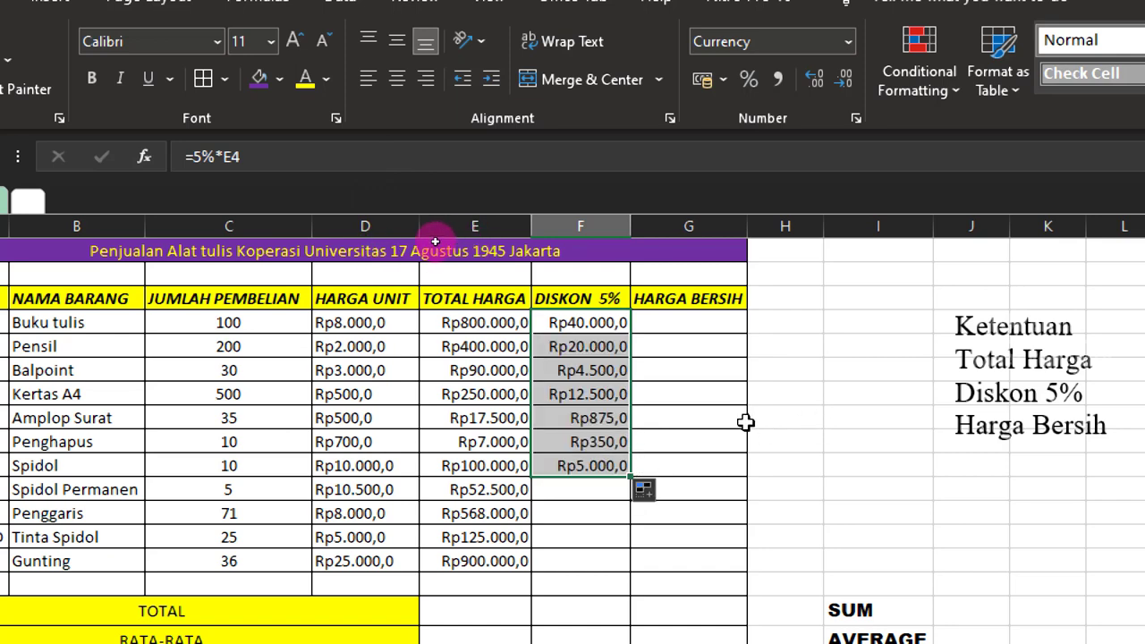
scroll(746, 415, "down", 1)
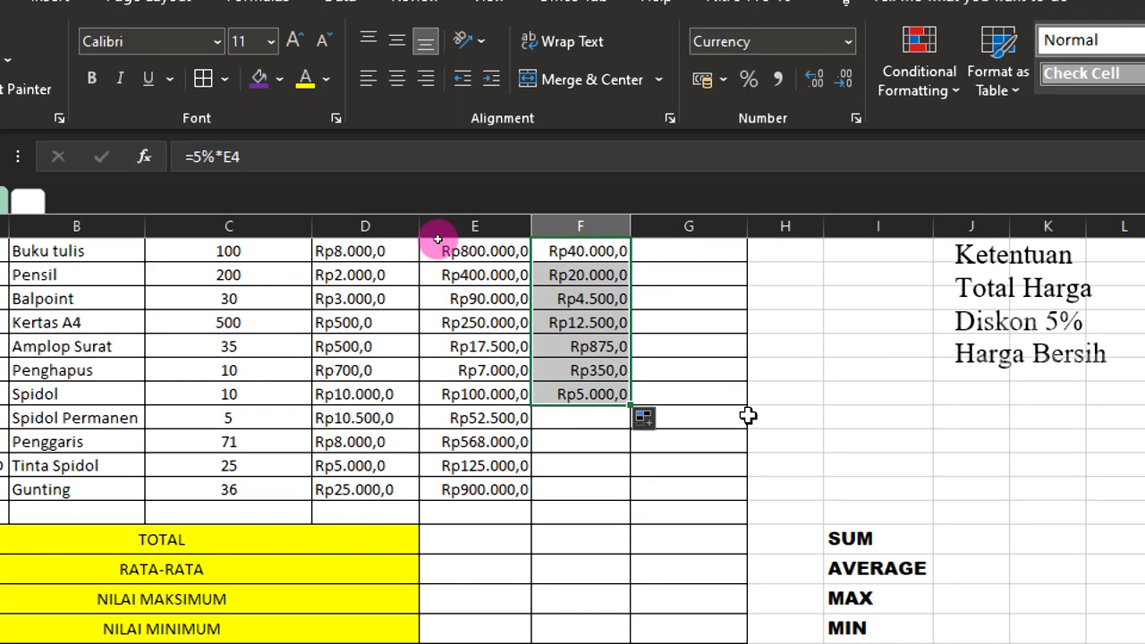
scroll(748, 415, "down", 1)
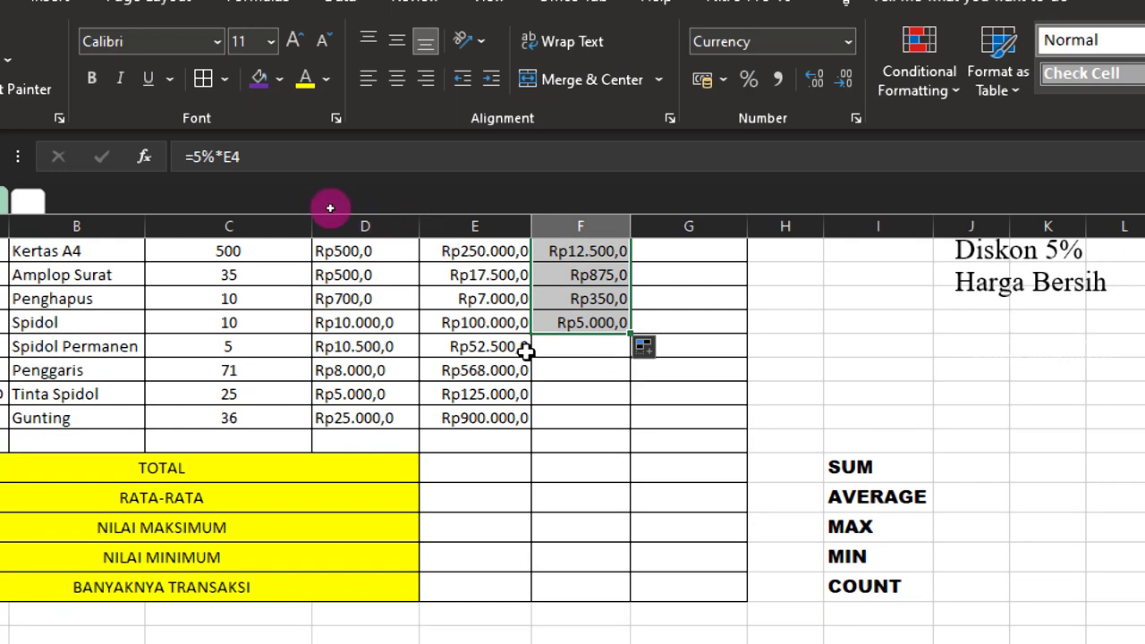
left_click(590, 349)
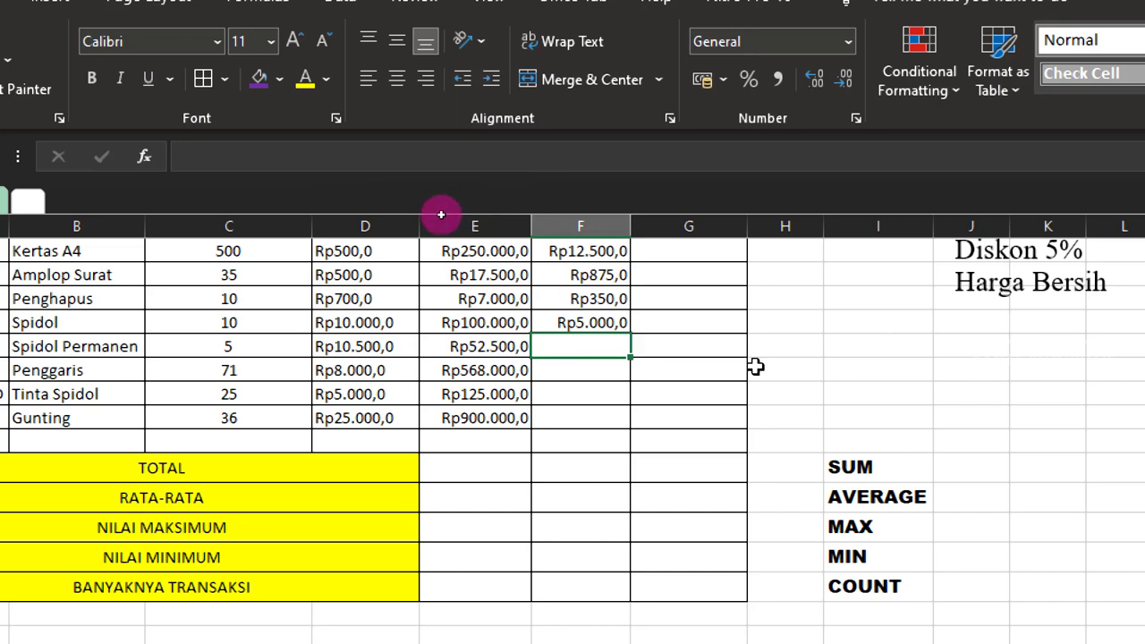
Step: Enter 0 as the Spidol Permanen discount in F11
type("0")
left_click(815, 342)
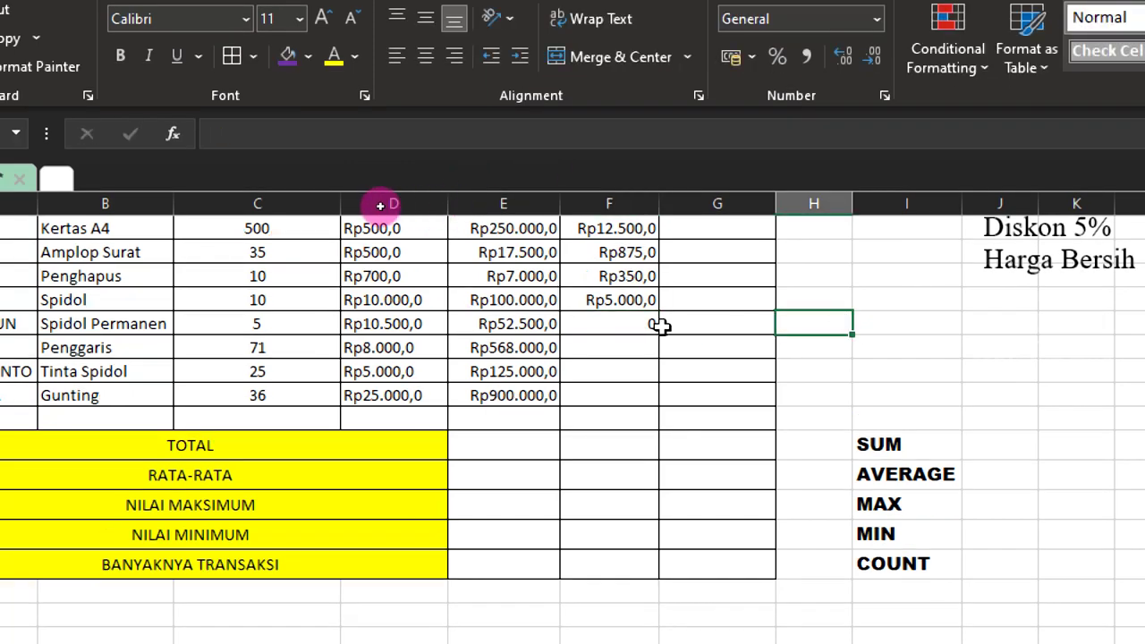
left_click(655, 326)
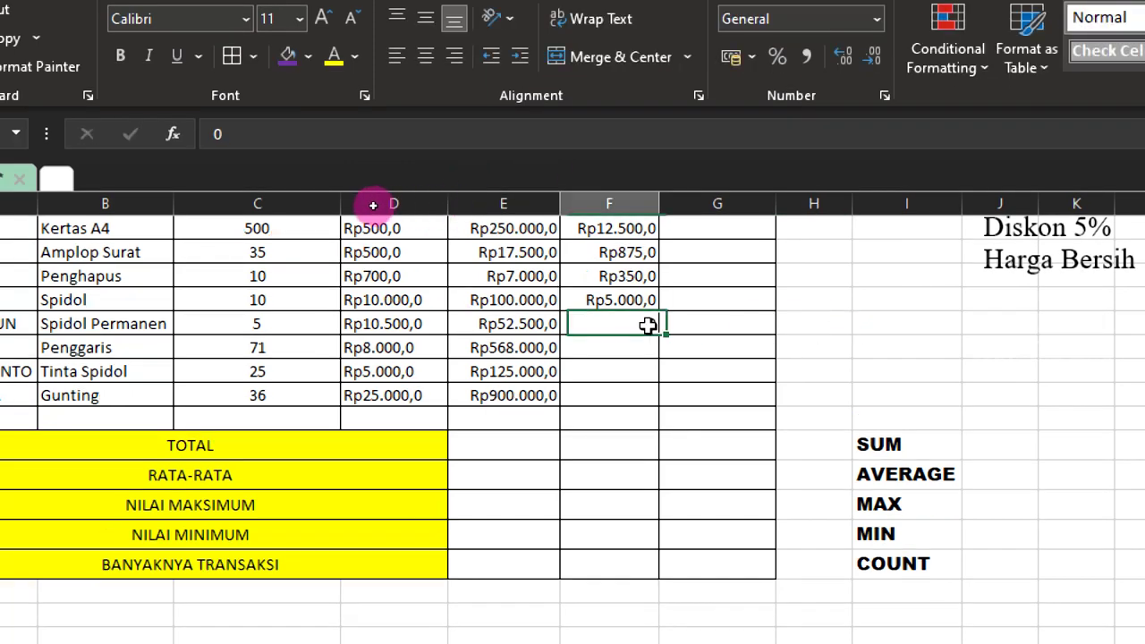
left_click(638, 348)
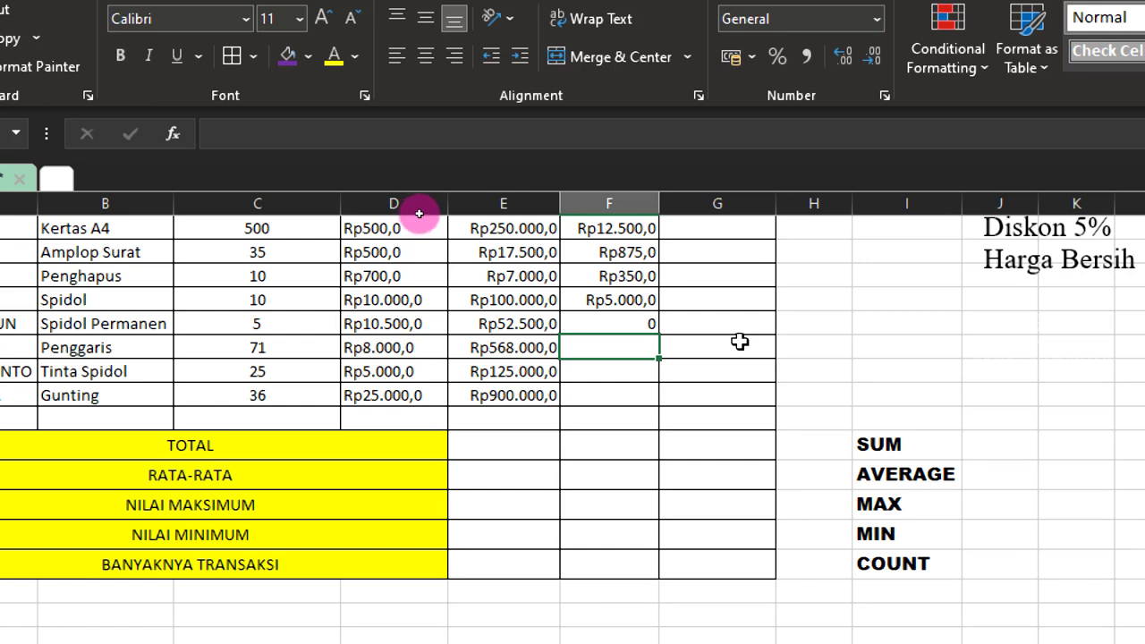
Step: Copy the Buku tulis discount formula from F4 into F12:F14 for Penggaris through Gunting
scroll(735, 338, "up", 2)
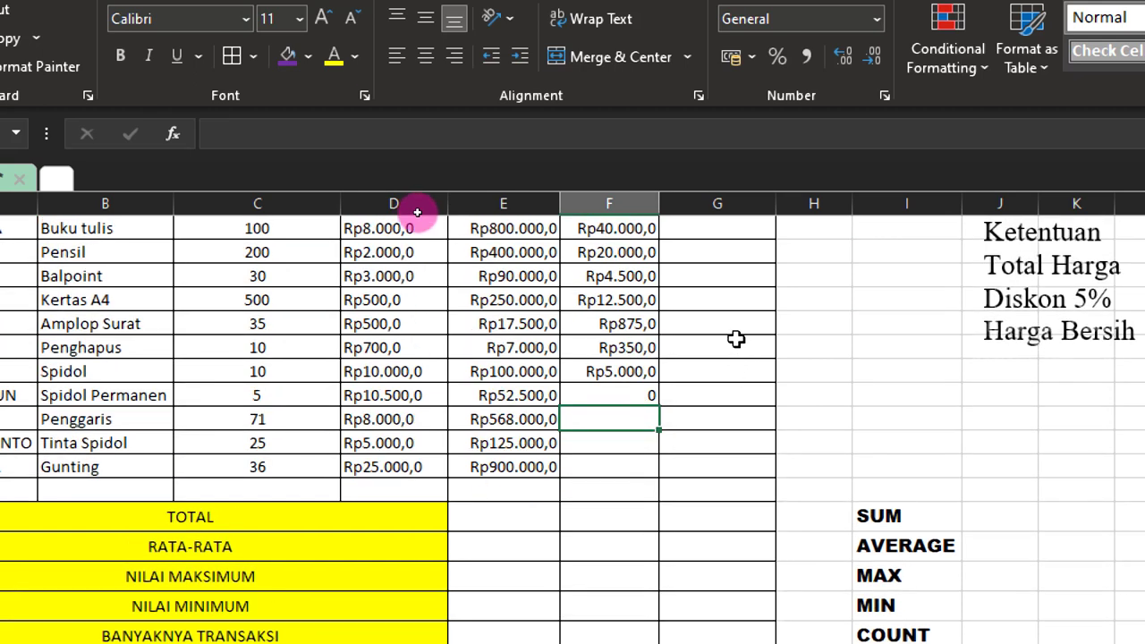
left_click(599, 305)
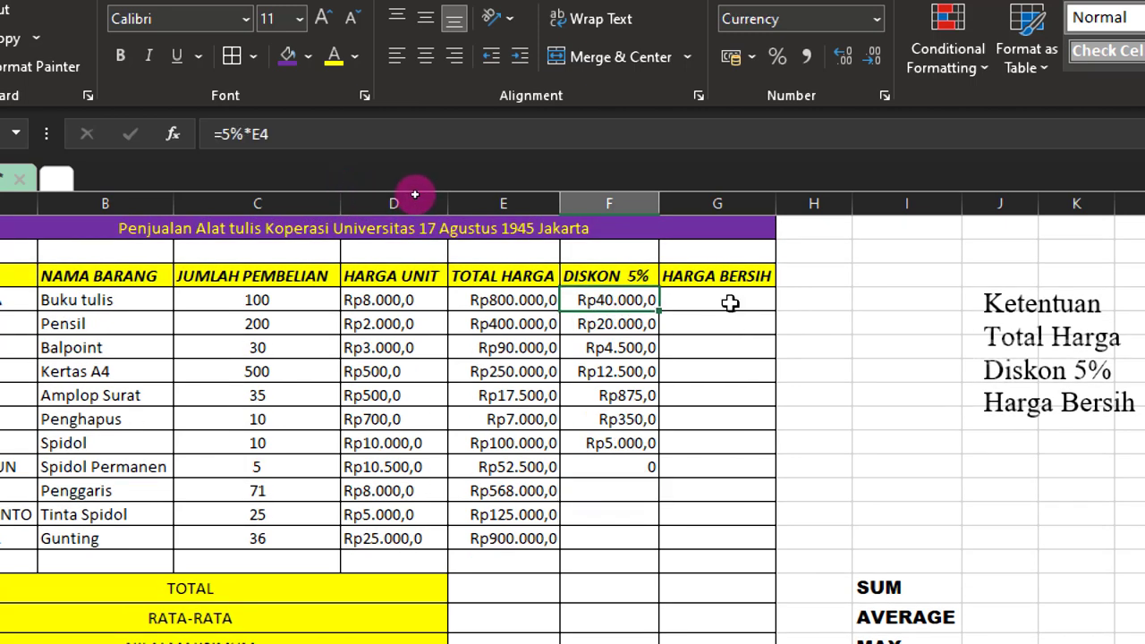
scroll(742, 347, "down", 2)
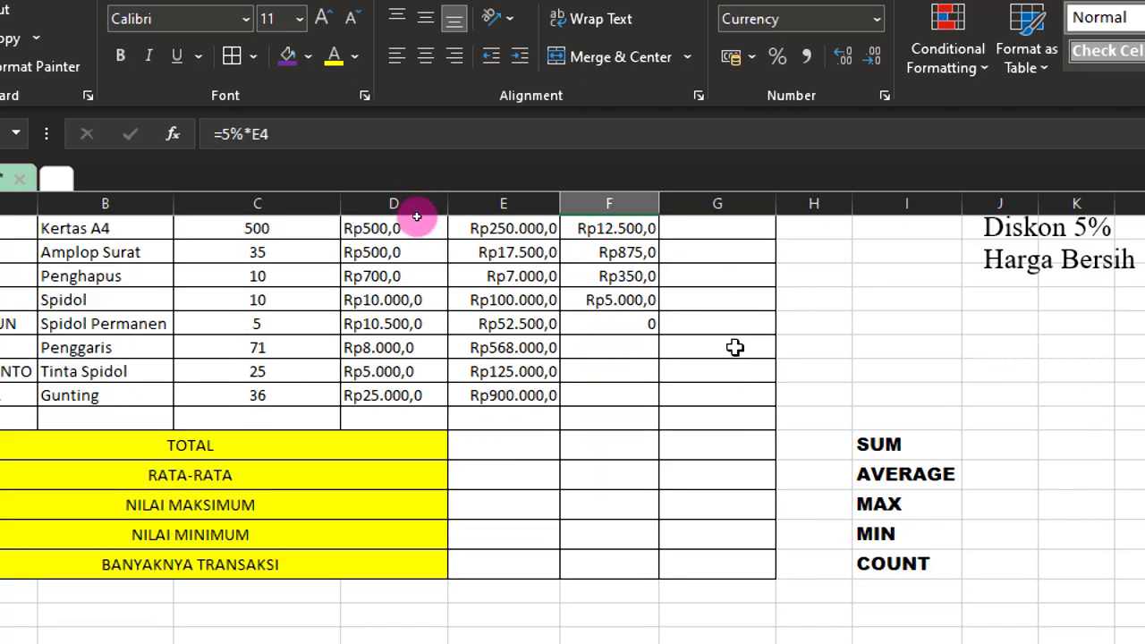
left_click(628, 347)
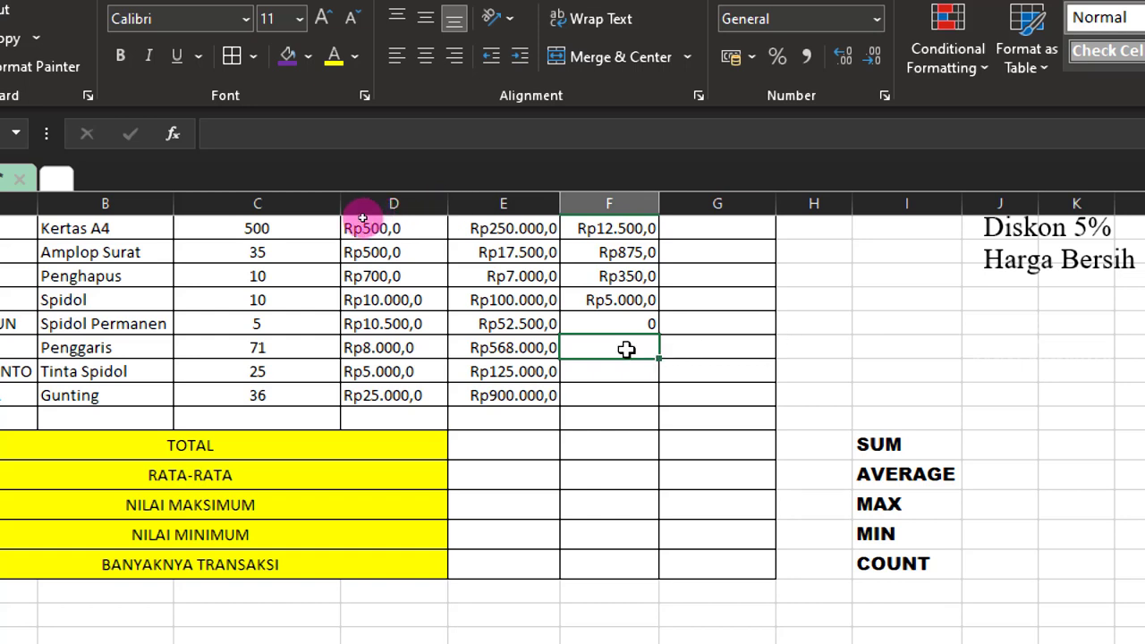
key("shift+Down")
key("shift+Down")
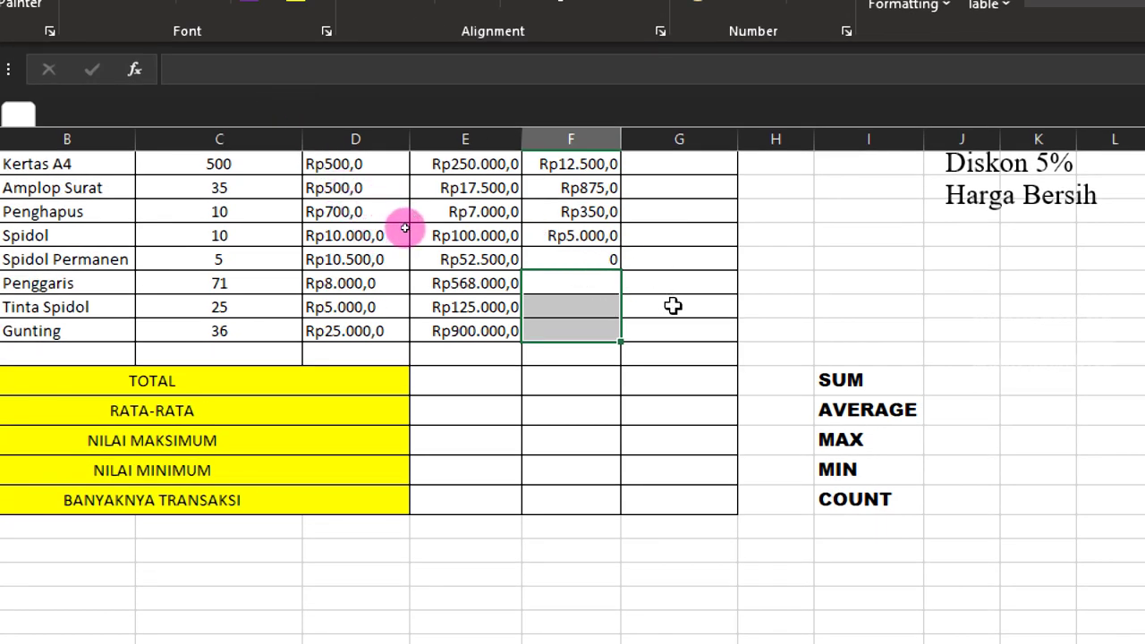
type("Rp28.400,0 Rp6.250,0 Rp45.000,0")
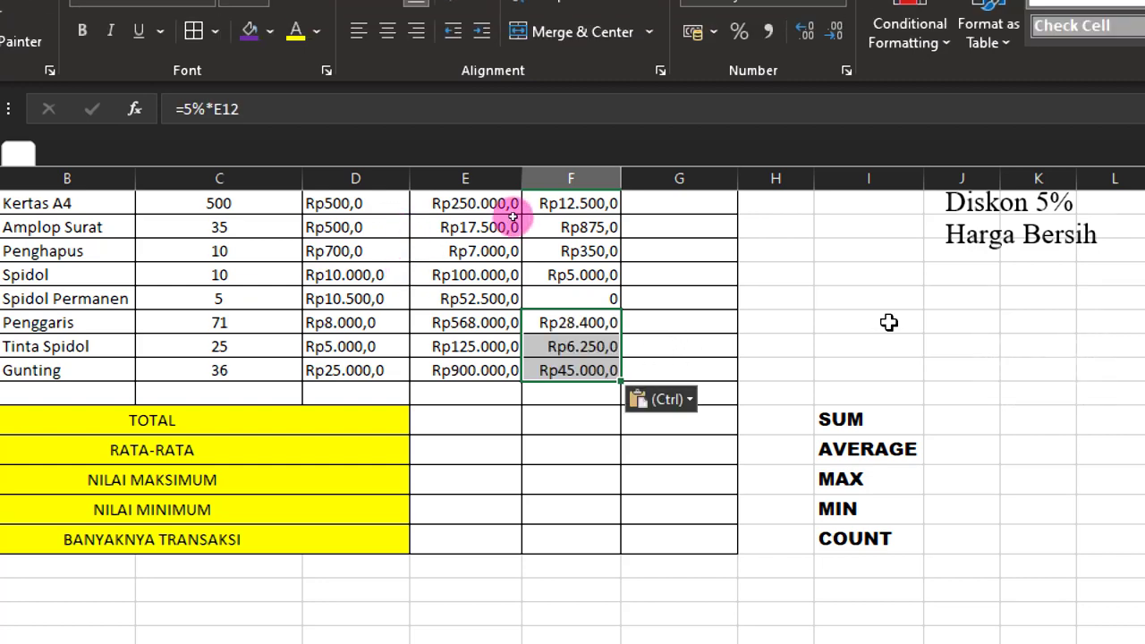
left_click(889, 322)
scroll(695, 295, "up", 2)
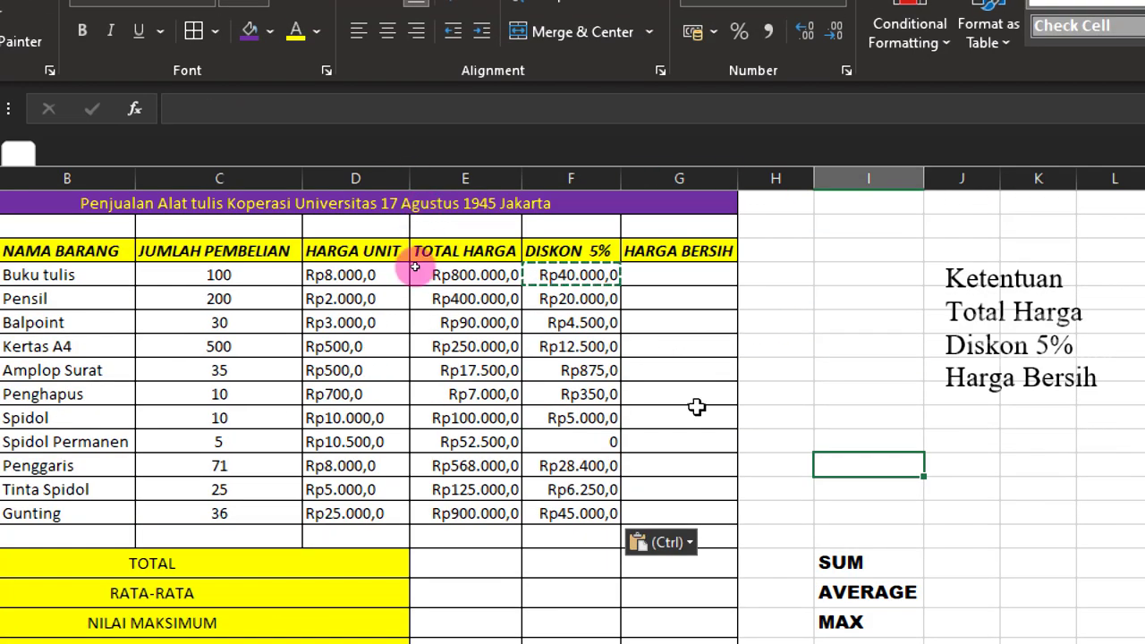
double_click(789, 273)
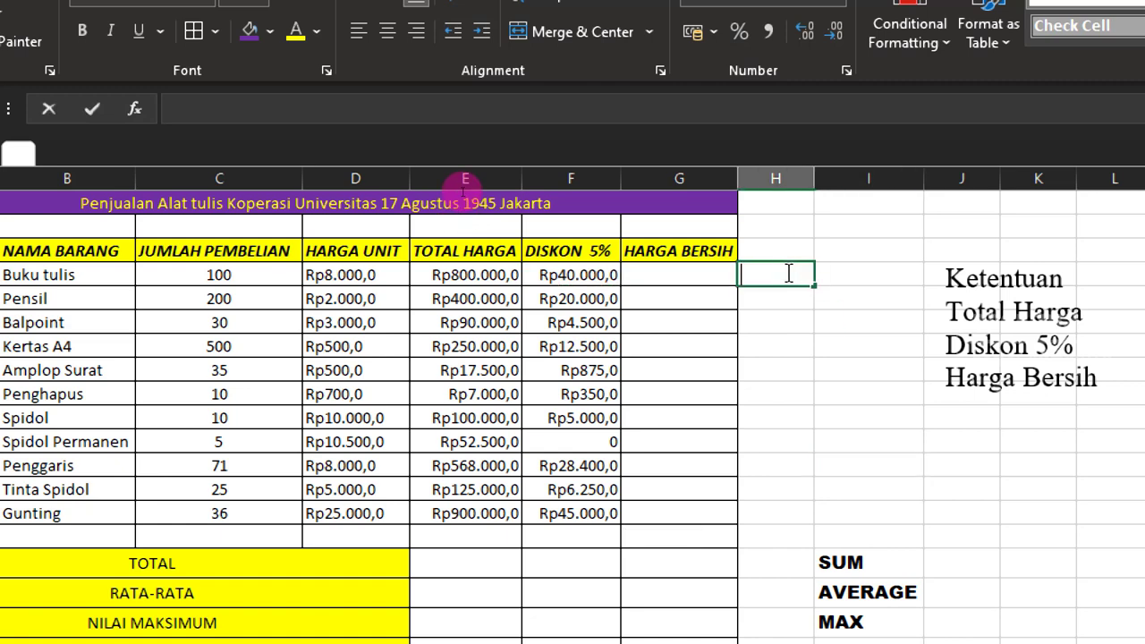
scroll(580, 414, "down", 1)
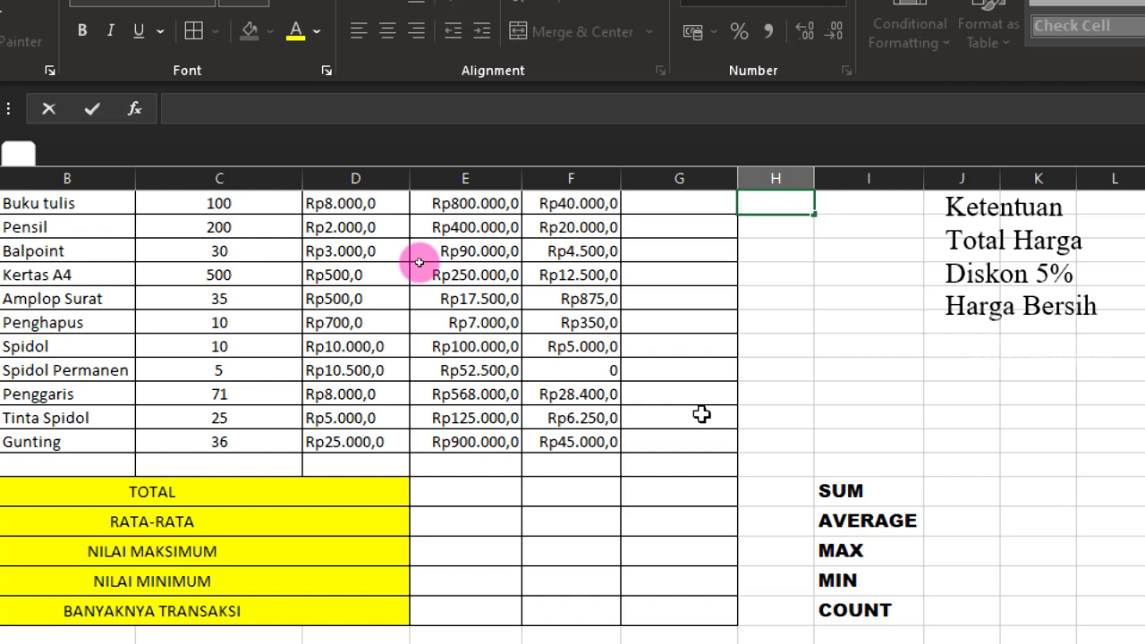
scroll(638, 414, "up", 1)
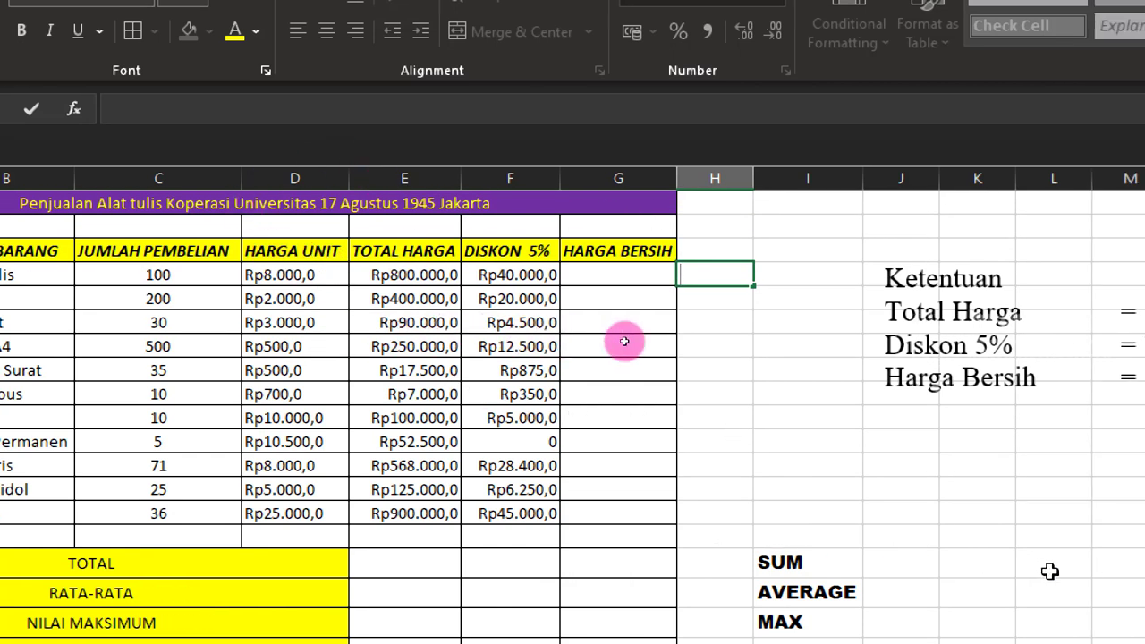
scroll(626, 332, "right", 1)
scroll(652, 331, "right", 1)
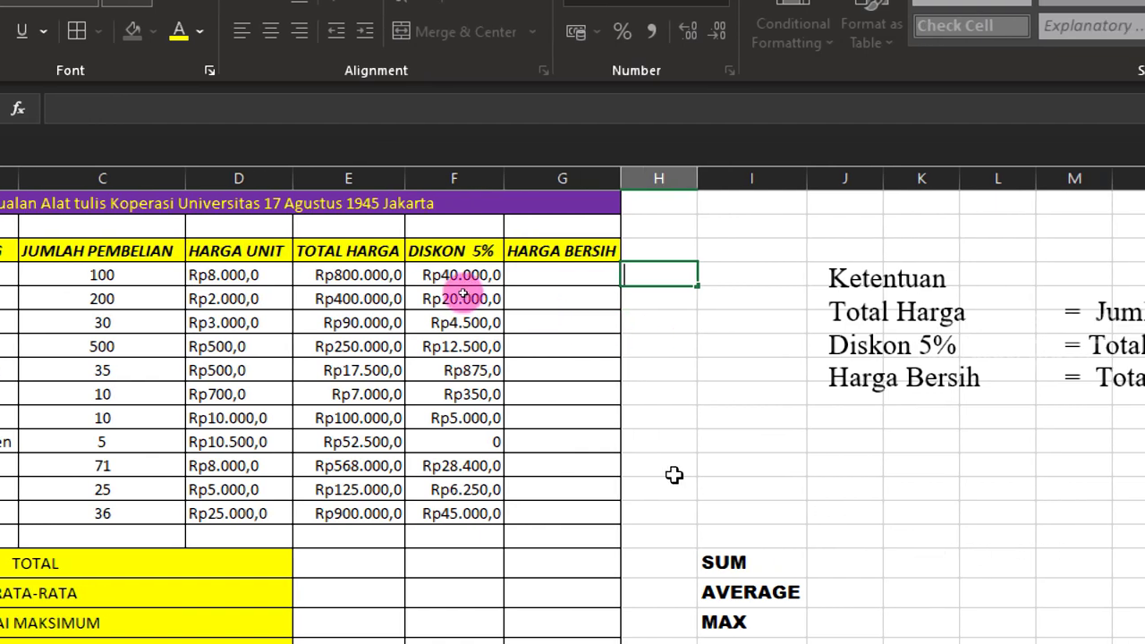
scroll(536, 296, "right", 3)
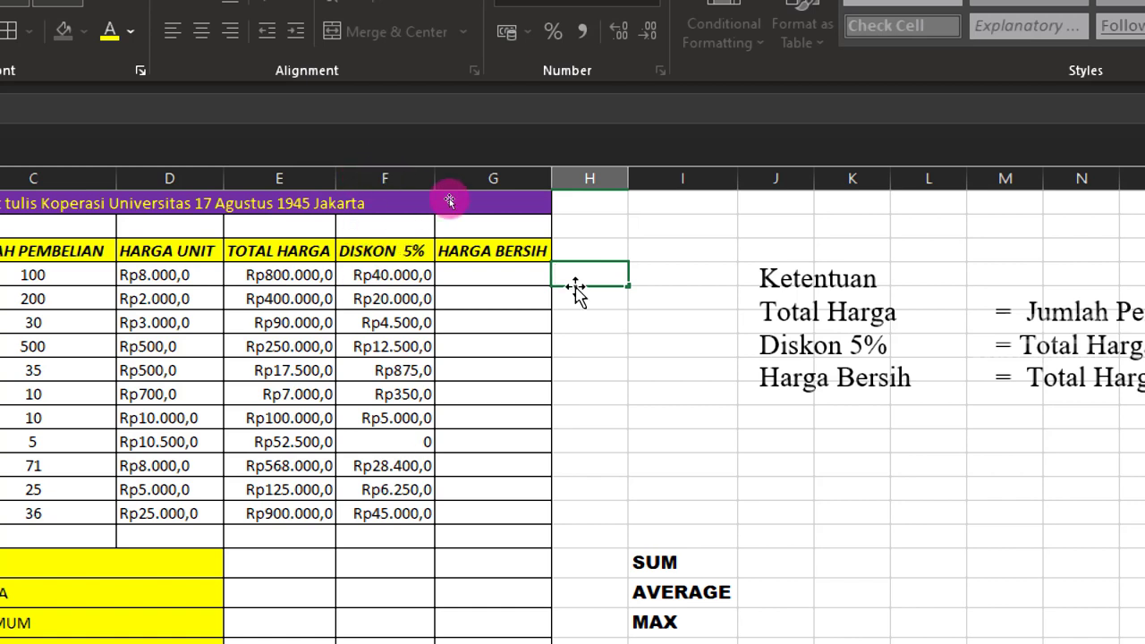
Step: Enter =E4-F4 in G4 so the Buku tulis net price shows Rp760.000,0
left_click(514, 275)
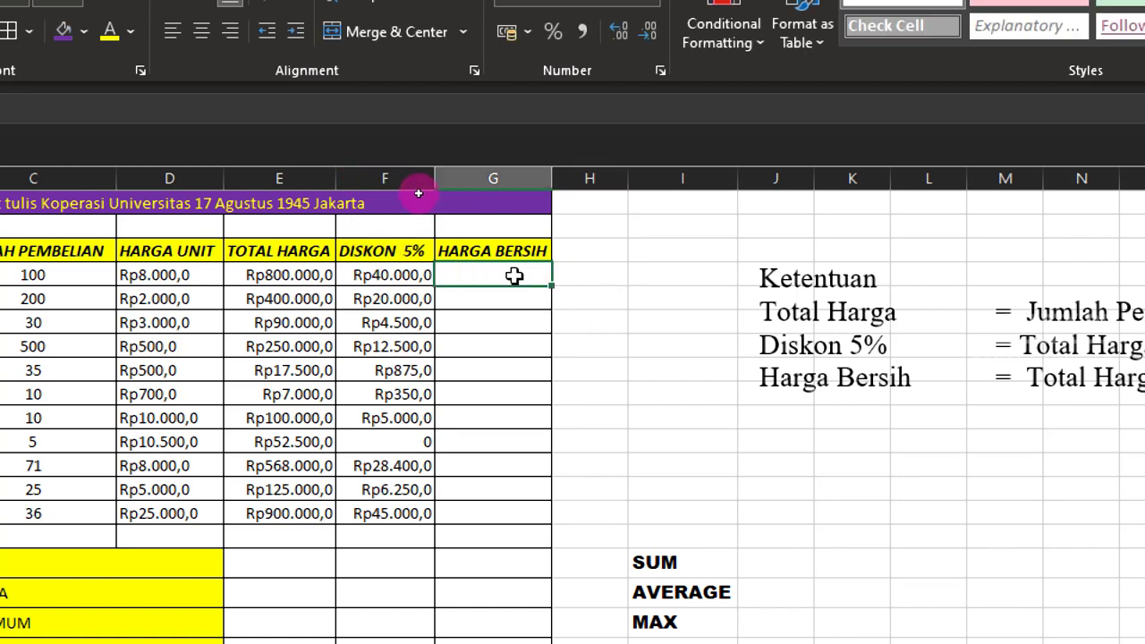
type("=")
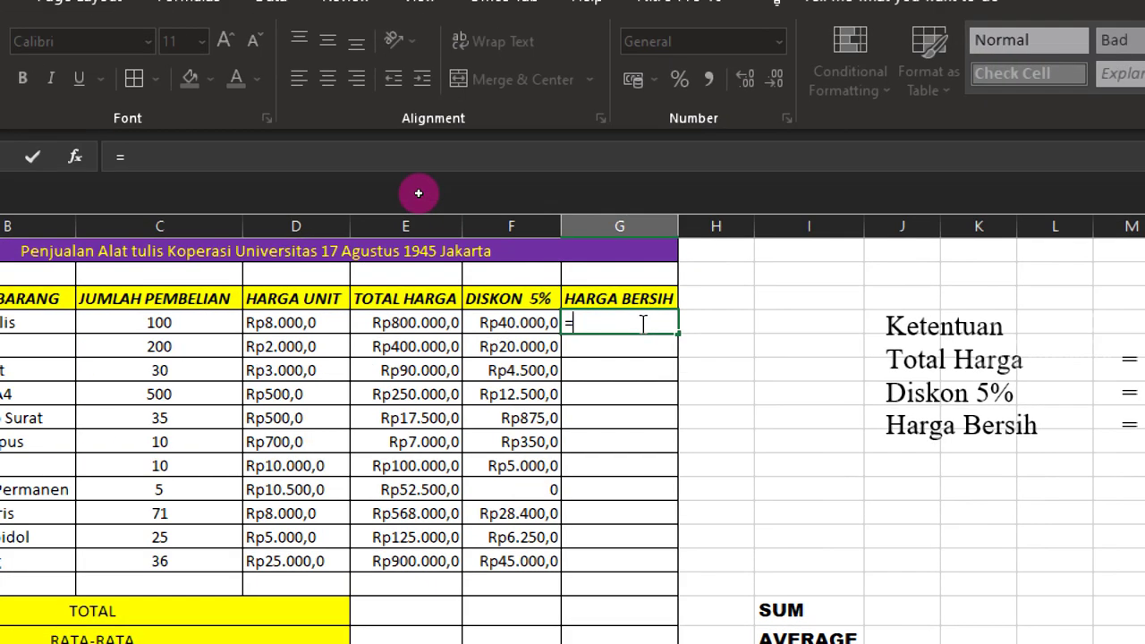
left_click(414, 327)
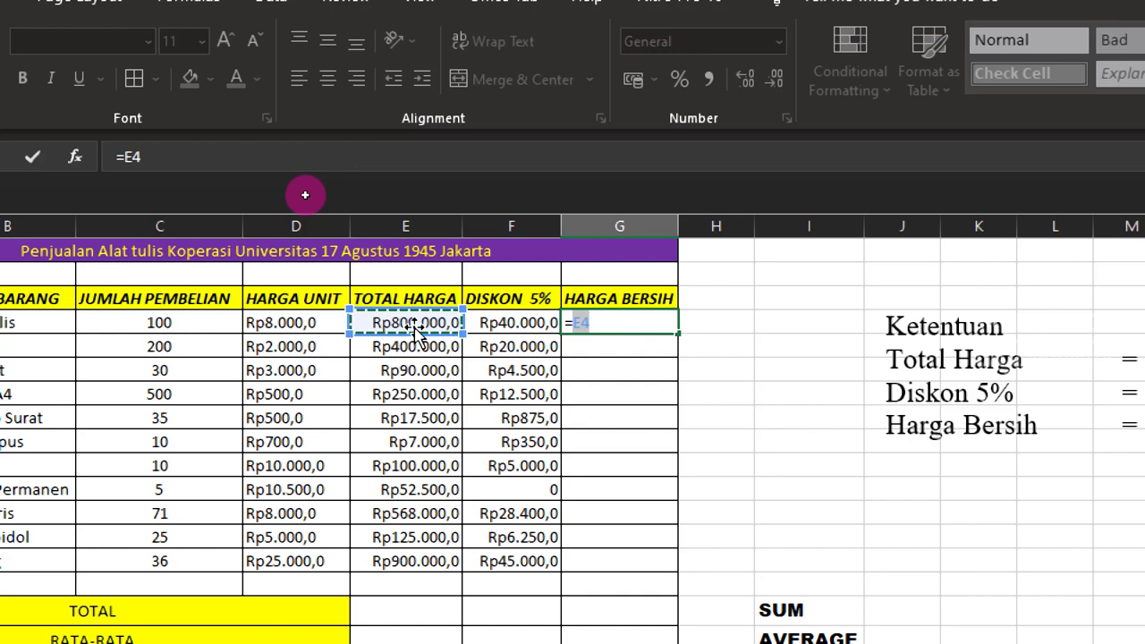
type("-")
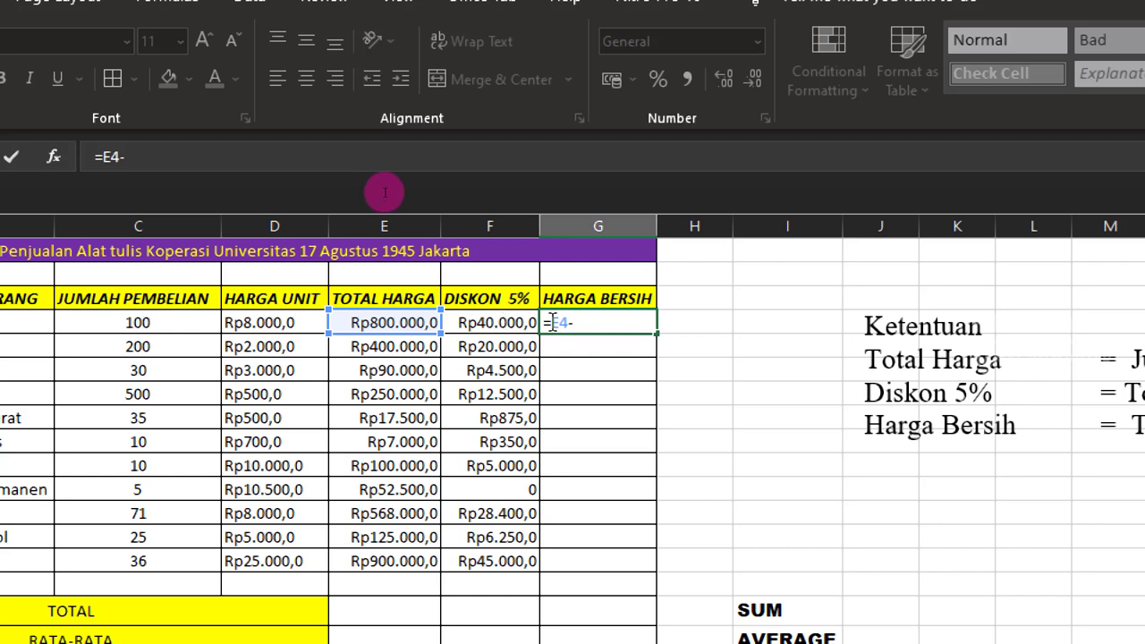
left_click(499, 323)
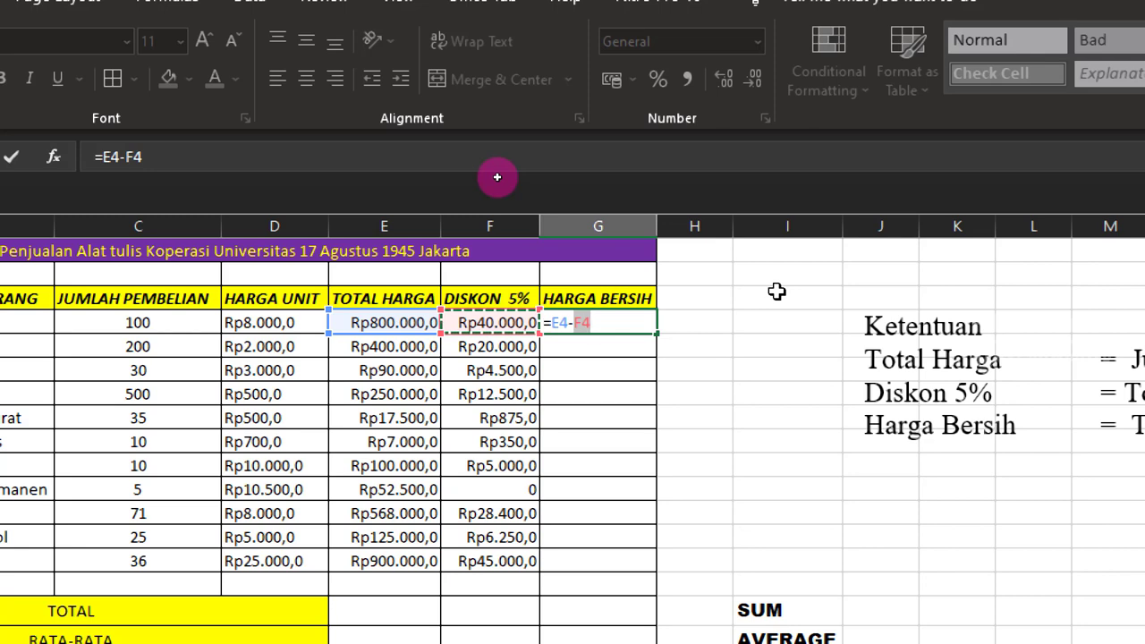
key("Return")
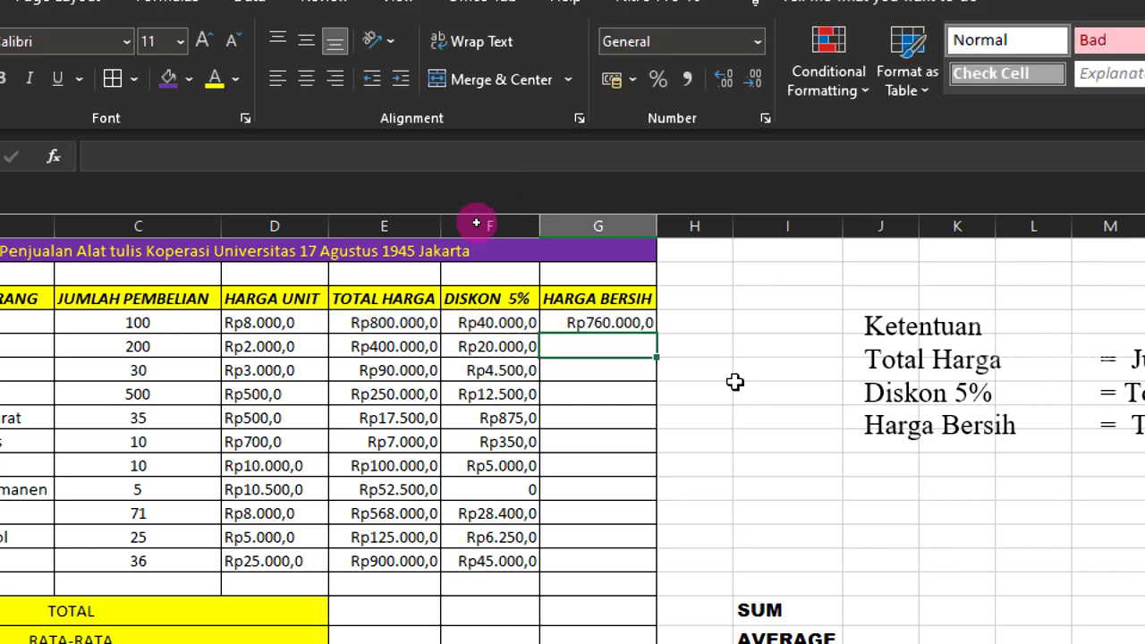
scroll(455, 232, "down", 1)
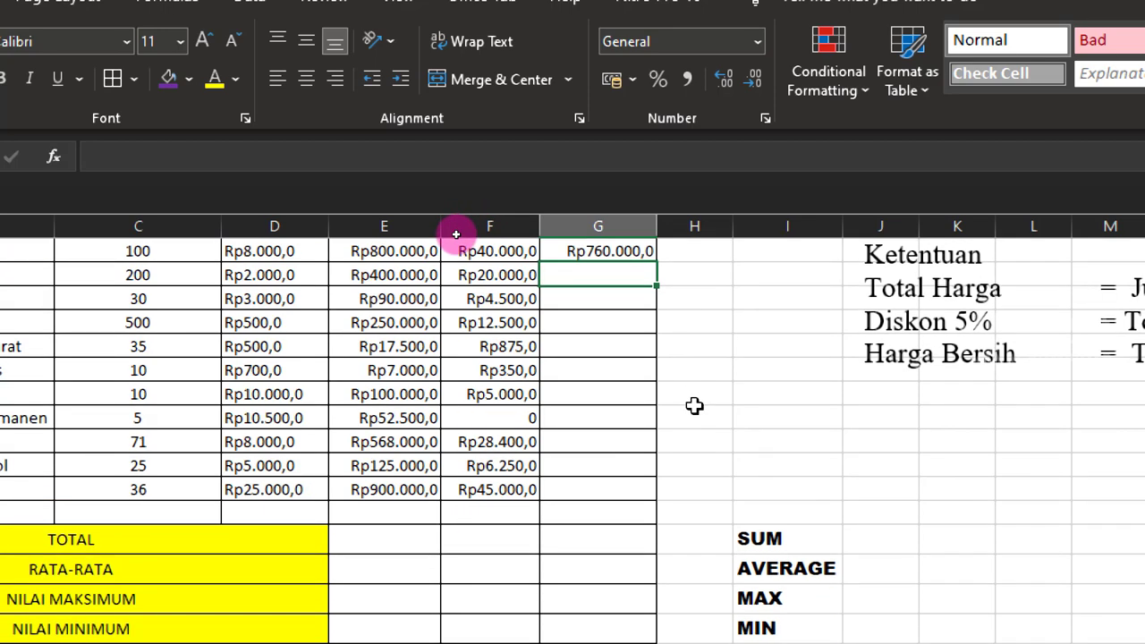
scroll(455, 234, "up", 1)
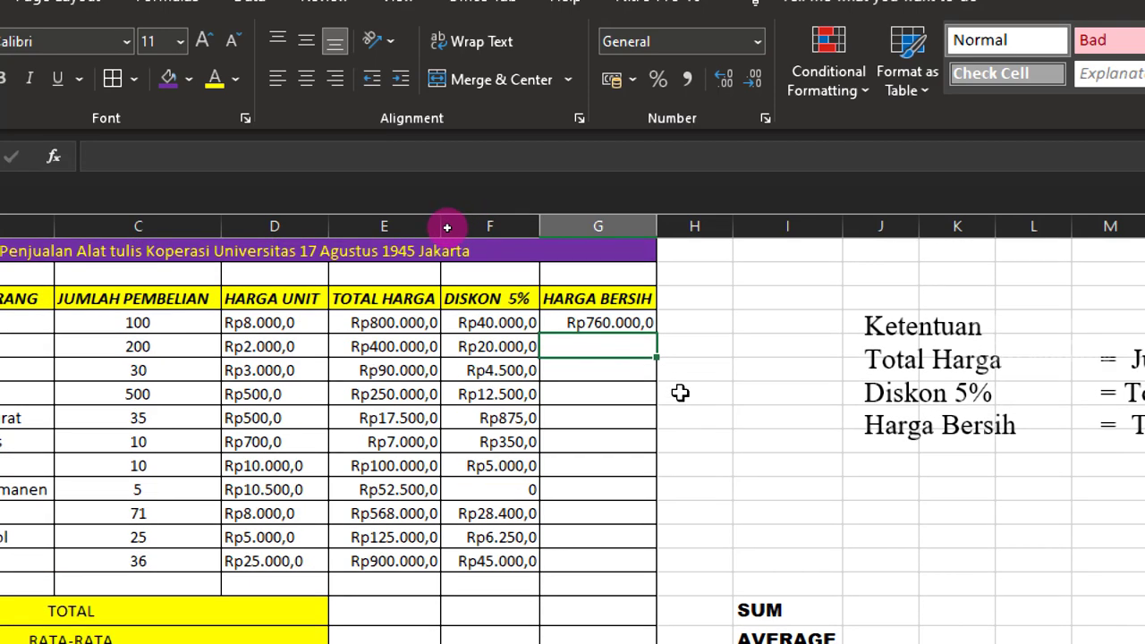
left_click(617, 320)
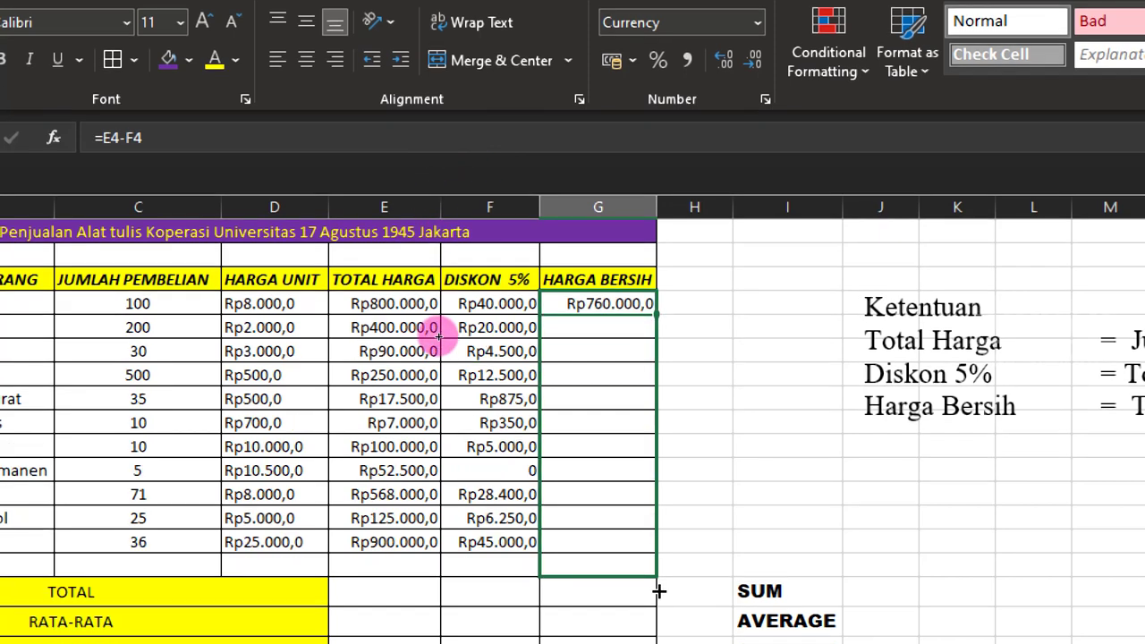
Step: Fill the =E4-F4 net price formula down from G4 to G14 for Gunting
left_click_drag(654, 335, 655, 552)
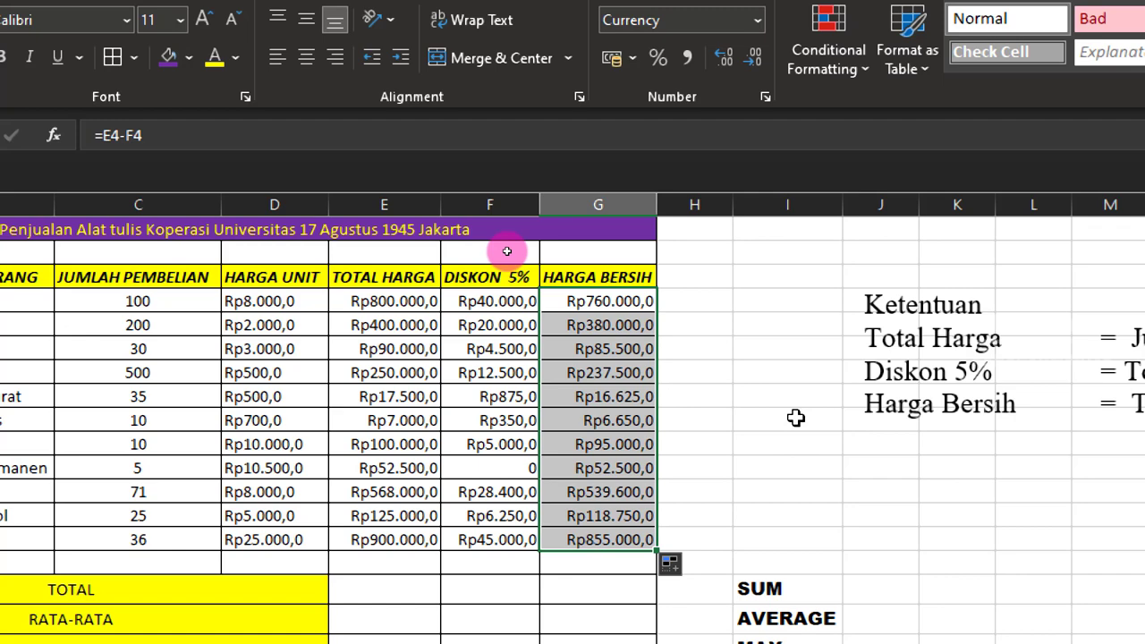
scroll(796, 418, "down", 2)
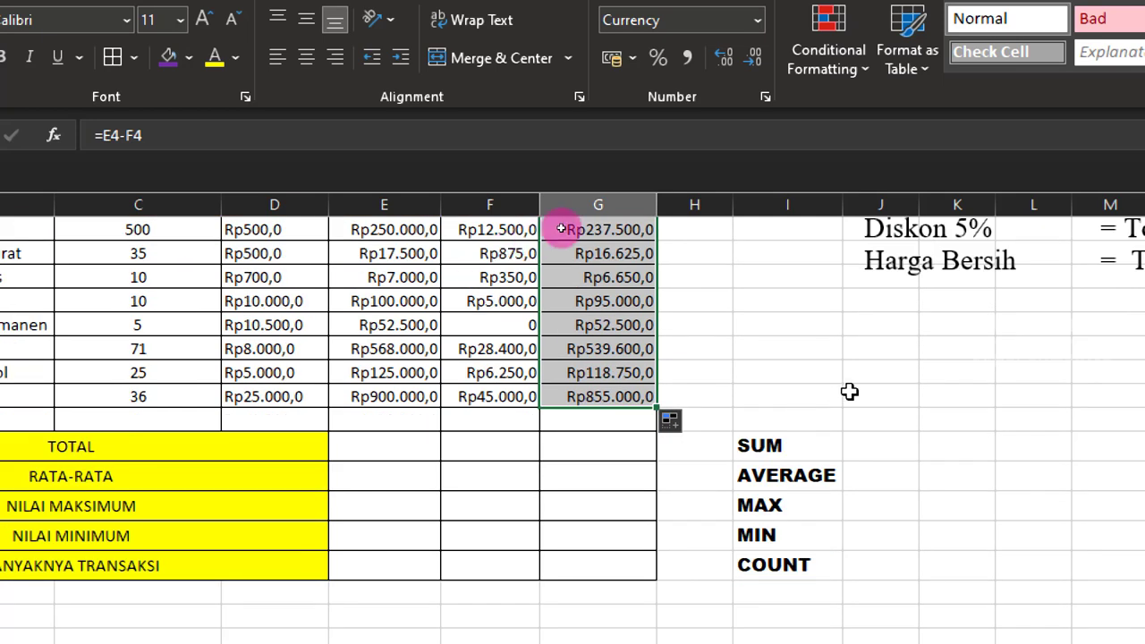
left_click(921, 367)
scroll(1055, 358, "up", 1)
scroll(1056, 358, "up", 1)
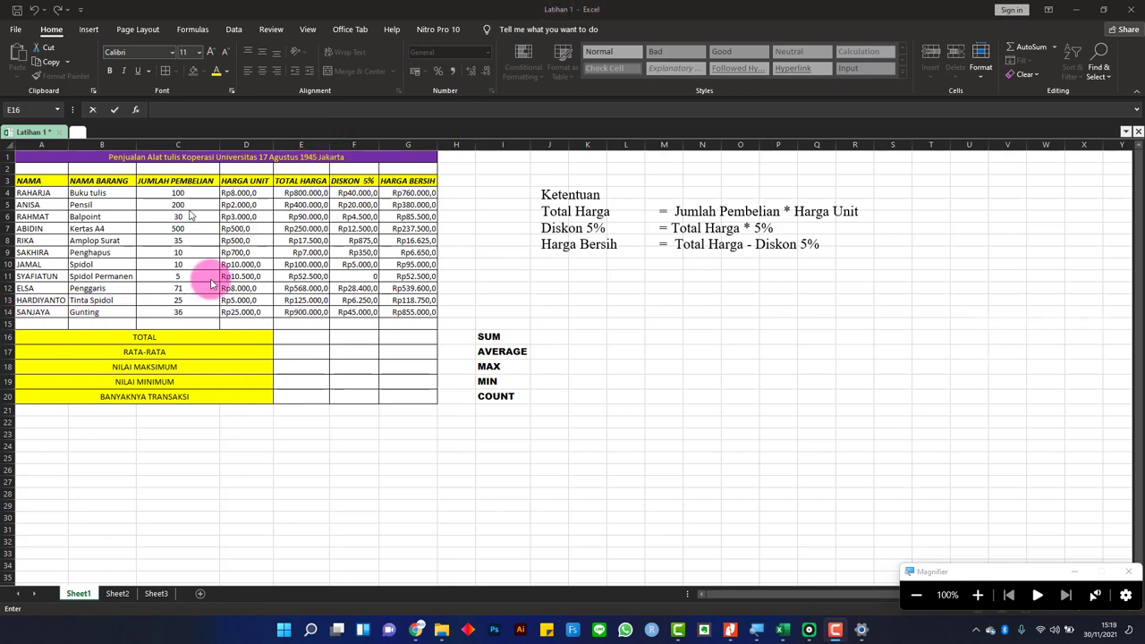
Step: Enter =SUM(E4:E14) in E16, giving a TOTAL of Rp3.310.000,0
left_click(313, 337)
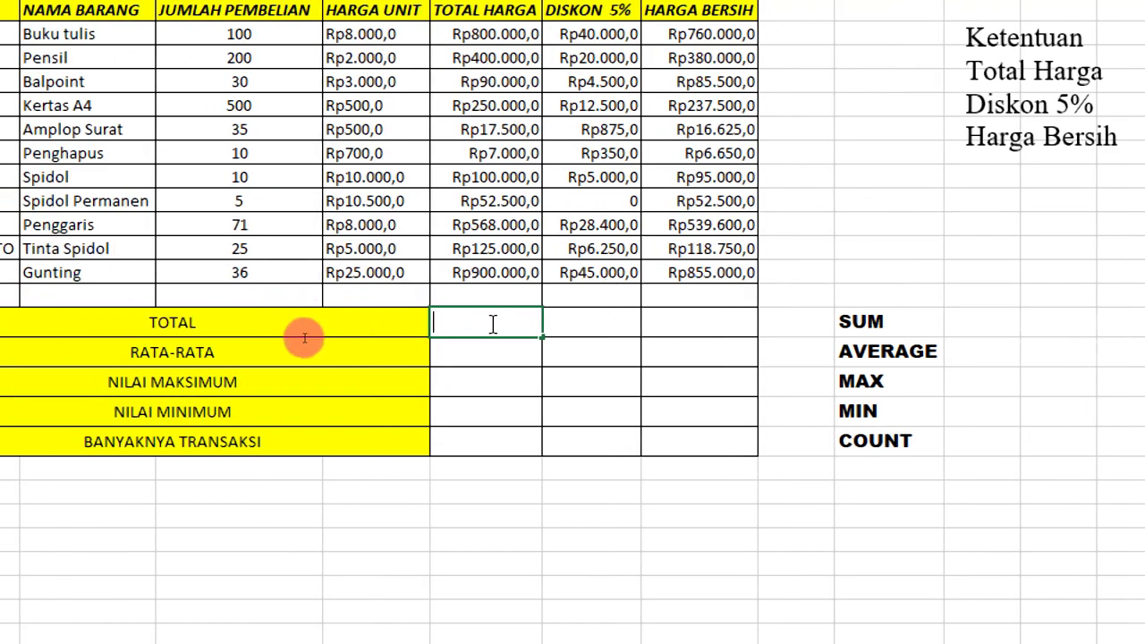
type("=")
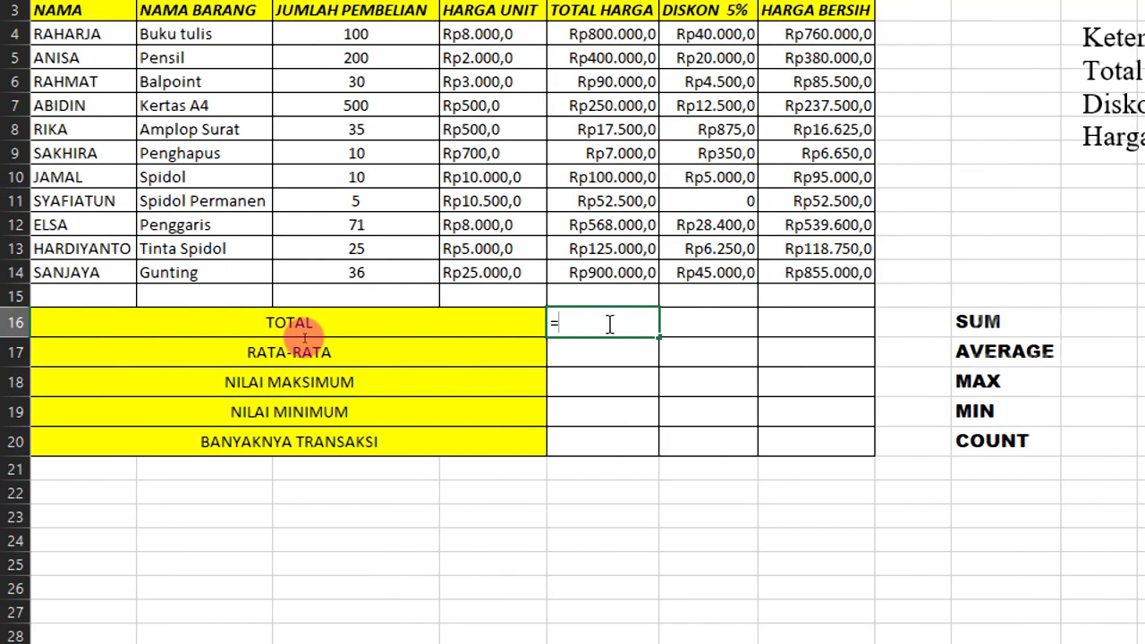
type("S")
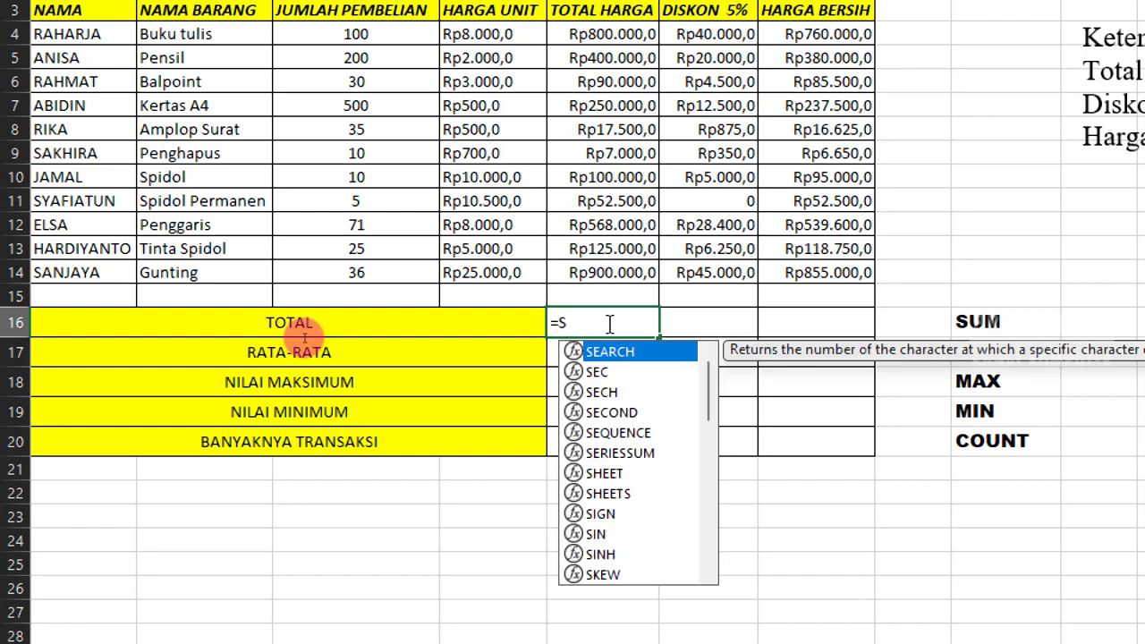
type("um")
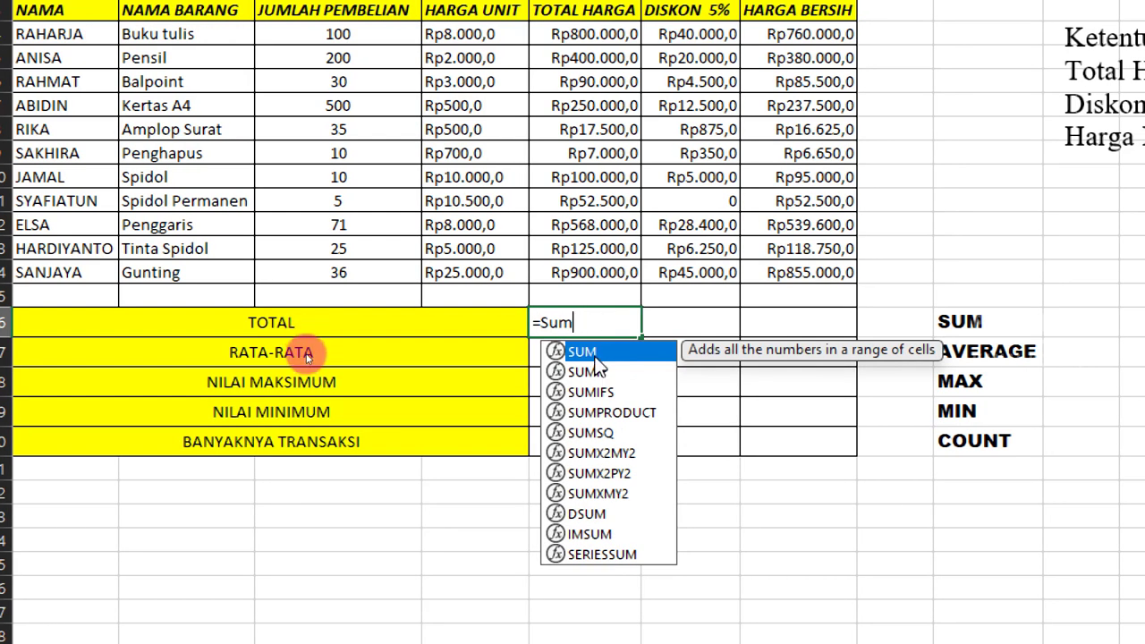
double_click(598, 356)
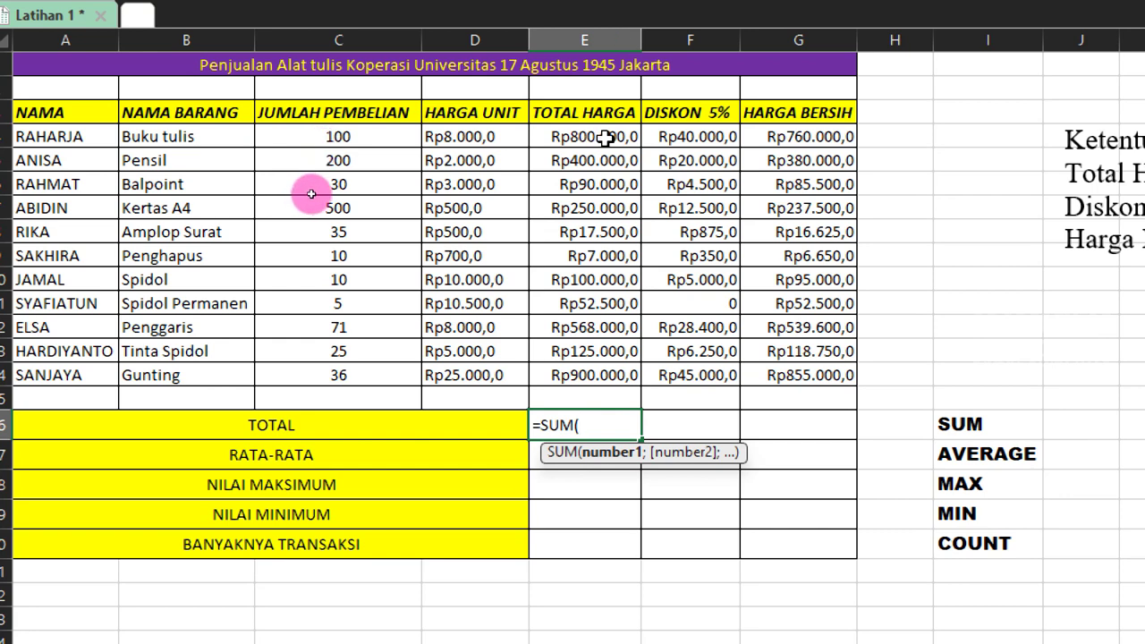
left_click(607, 137)
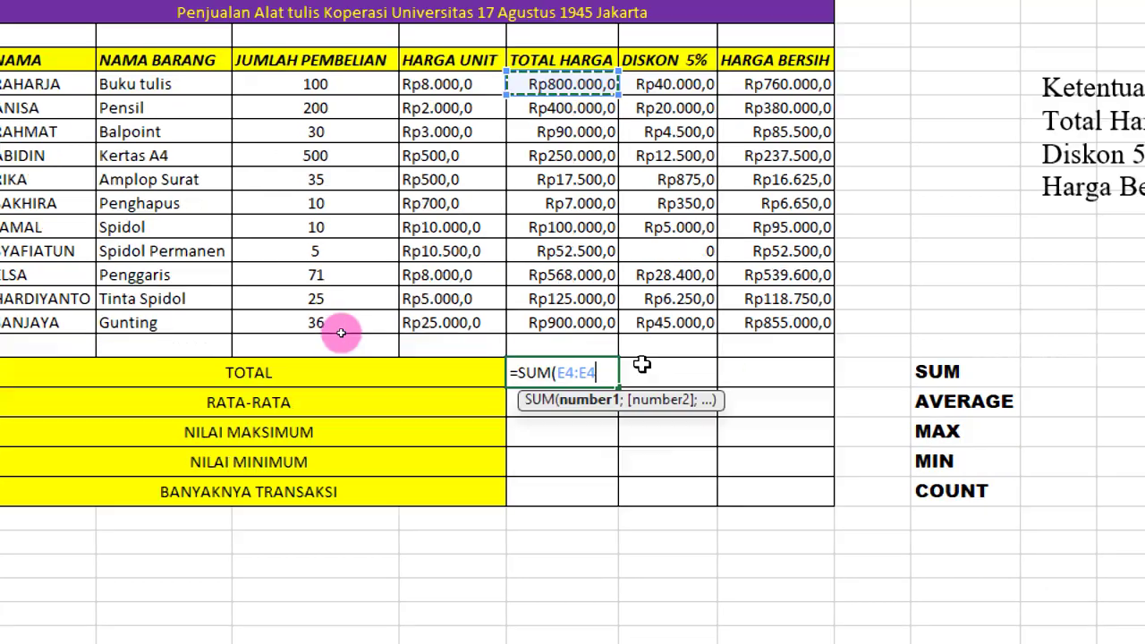
left_click_drag(340, 331, 386, 435)
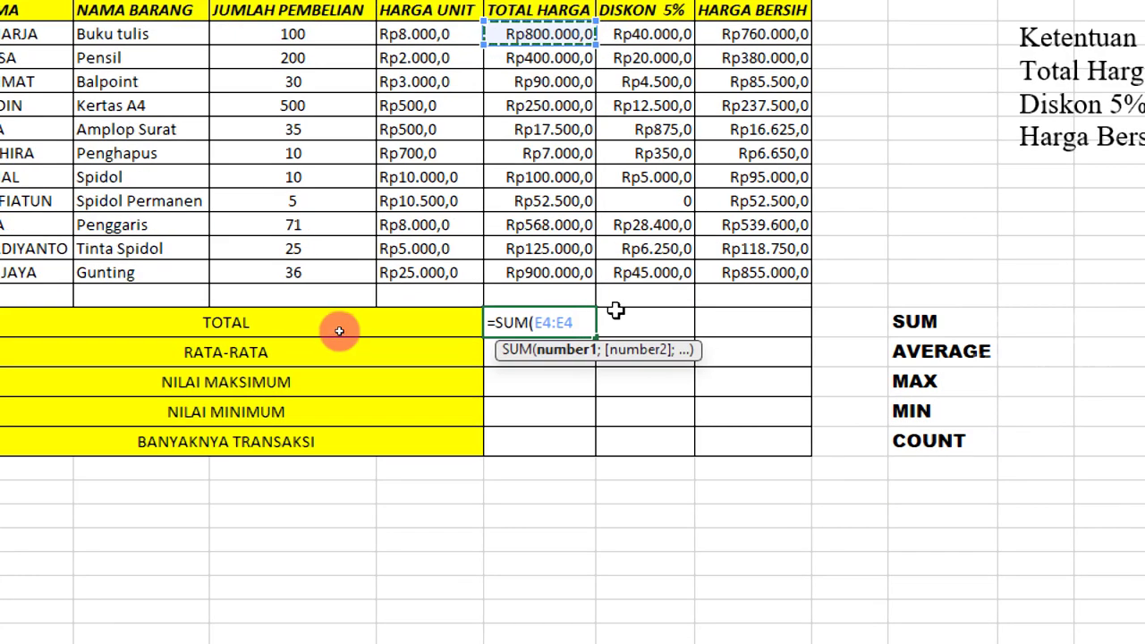
key("BackSpace")
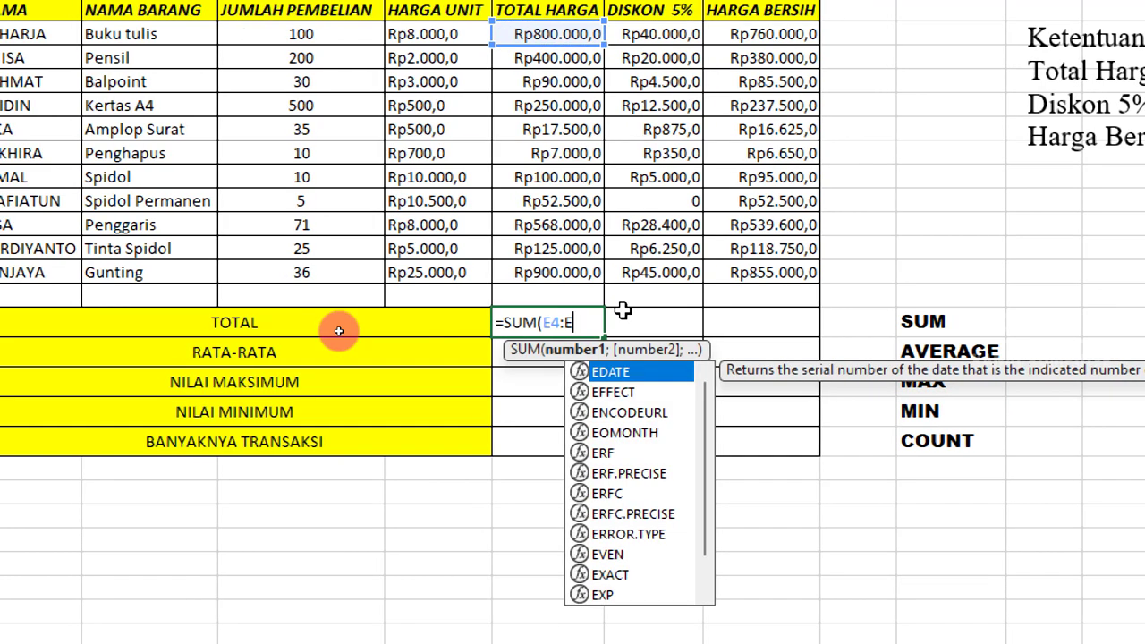
key("BackSpace")
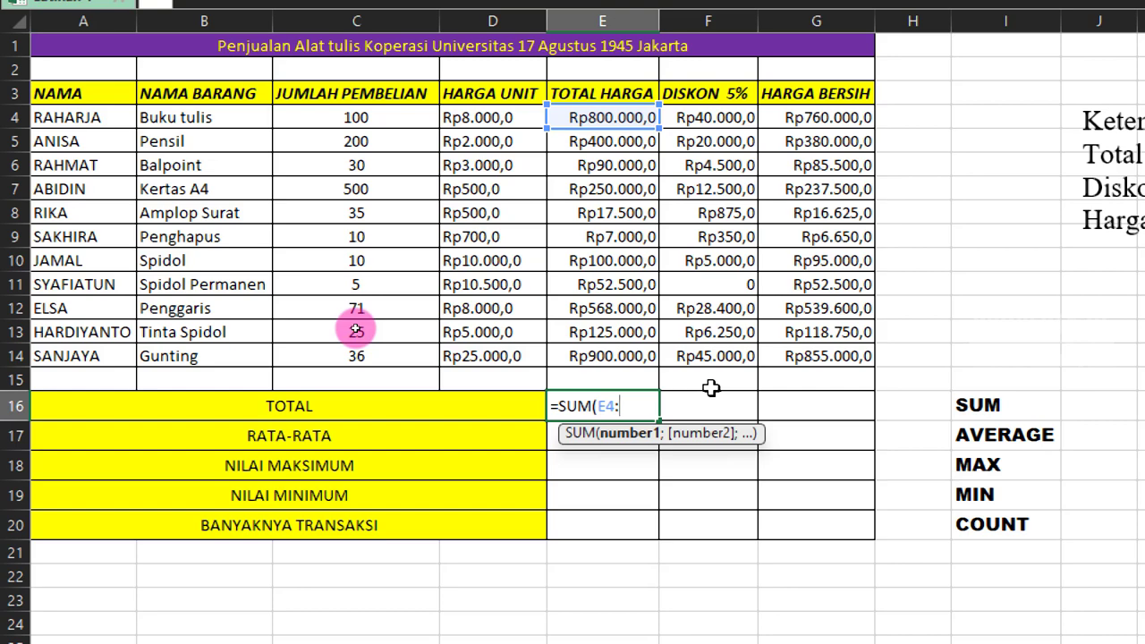
type("e")
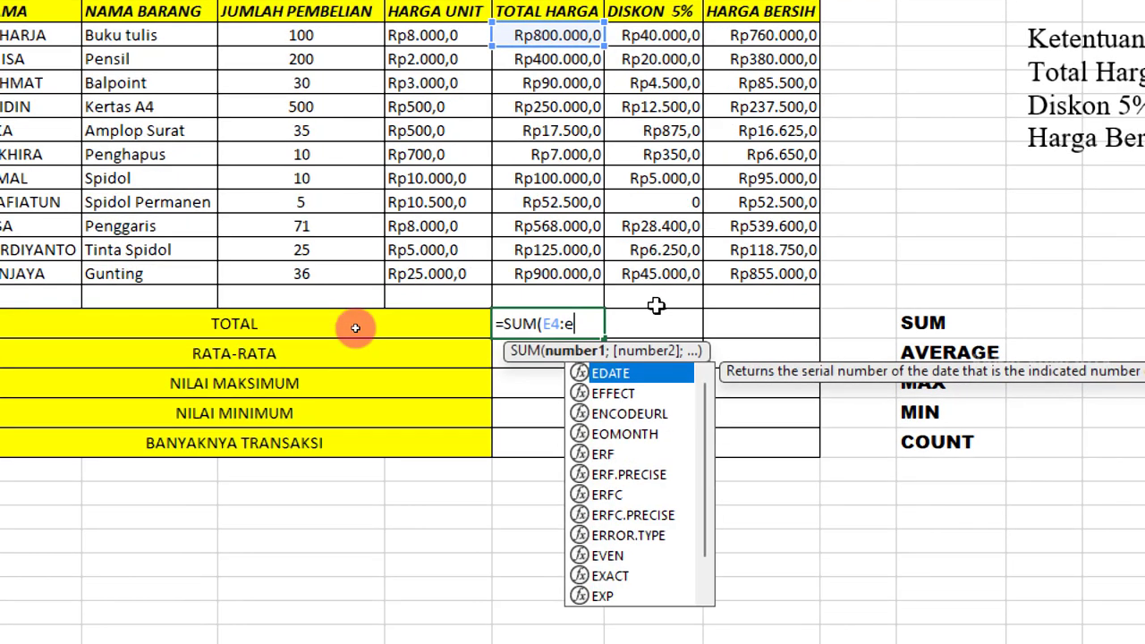
key("BackSpace")
type("E")
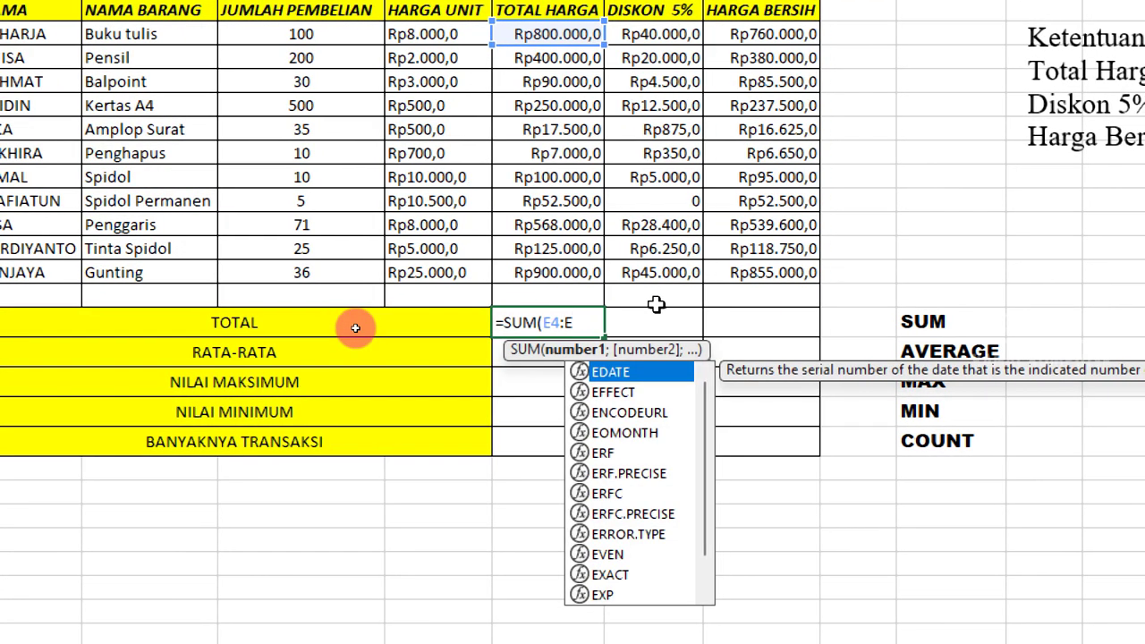
type("14")
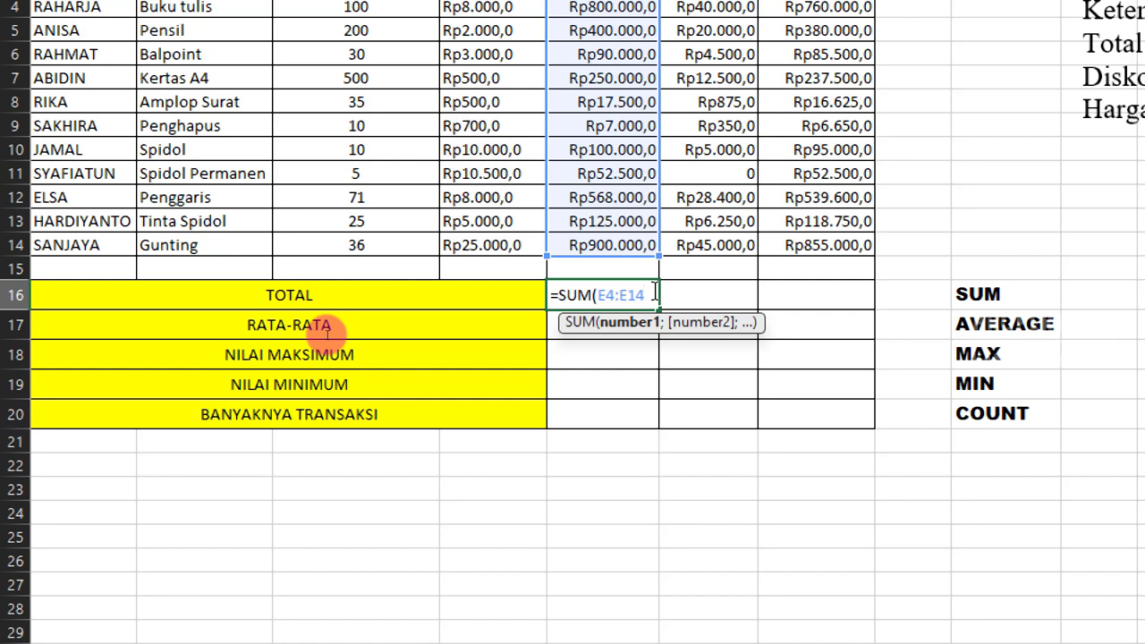
type(")")
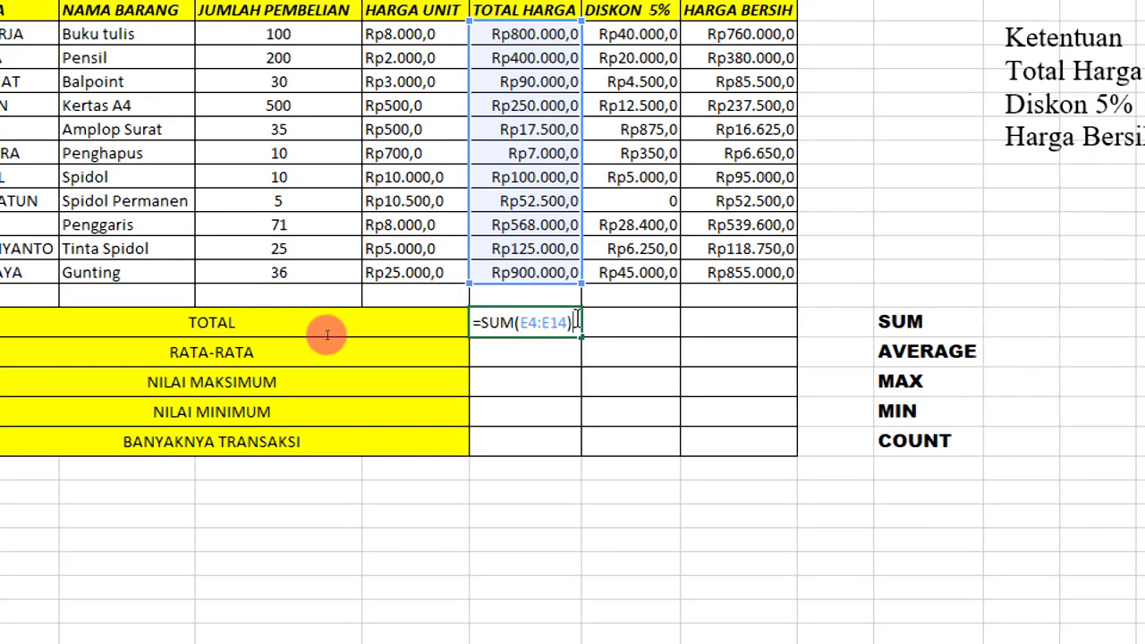
key("Return")
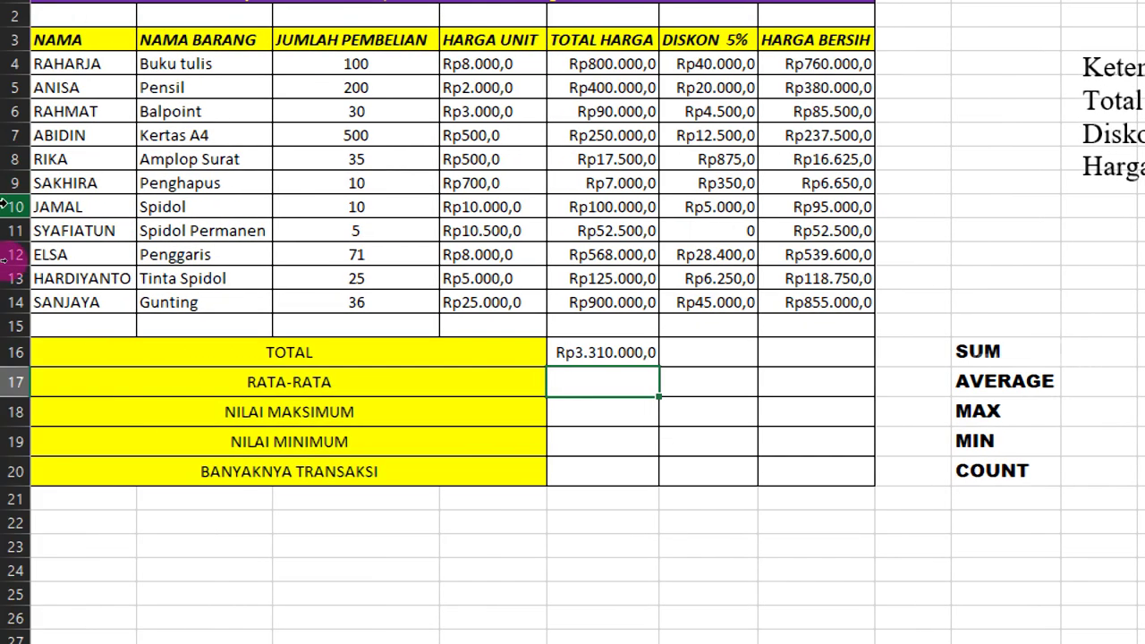
key("Up")
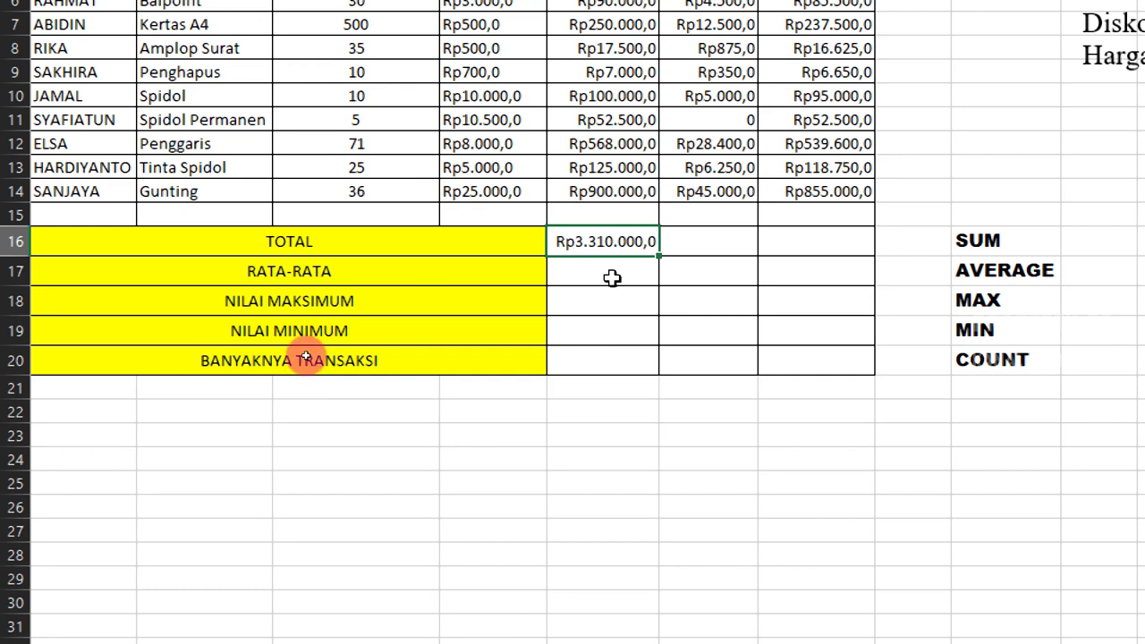
Step: Enter =AVERAGE(E4:E14) in E17, giving Rp300.909,1
left_click(611, 273)
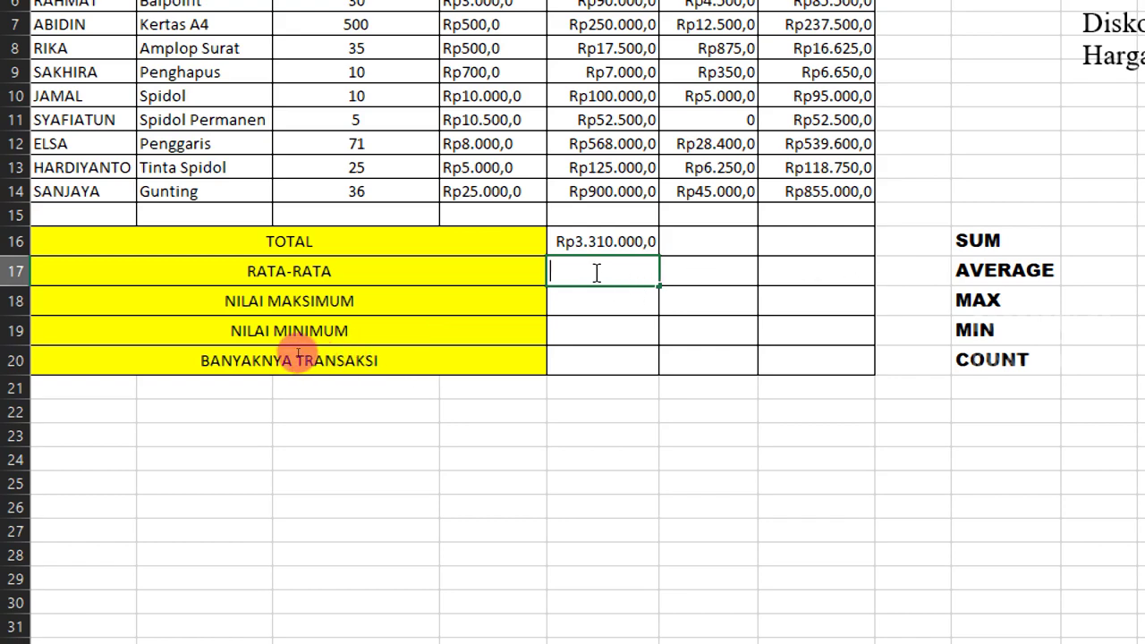
type("=")
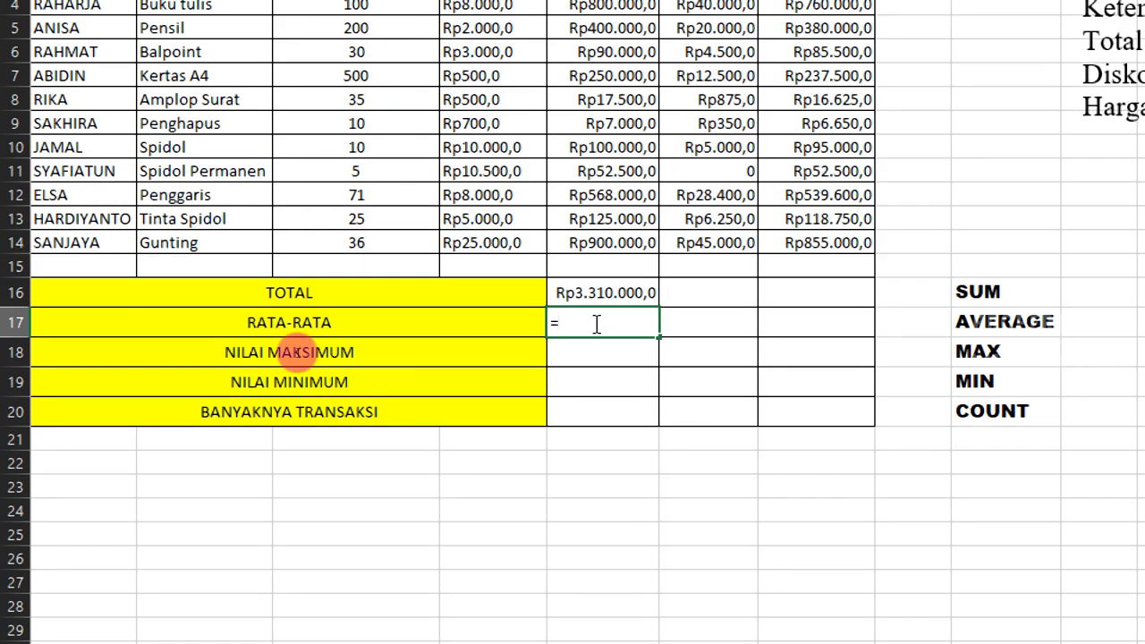
type("aver")
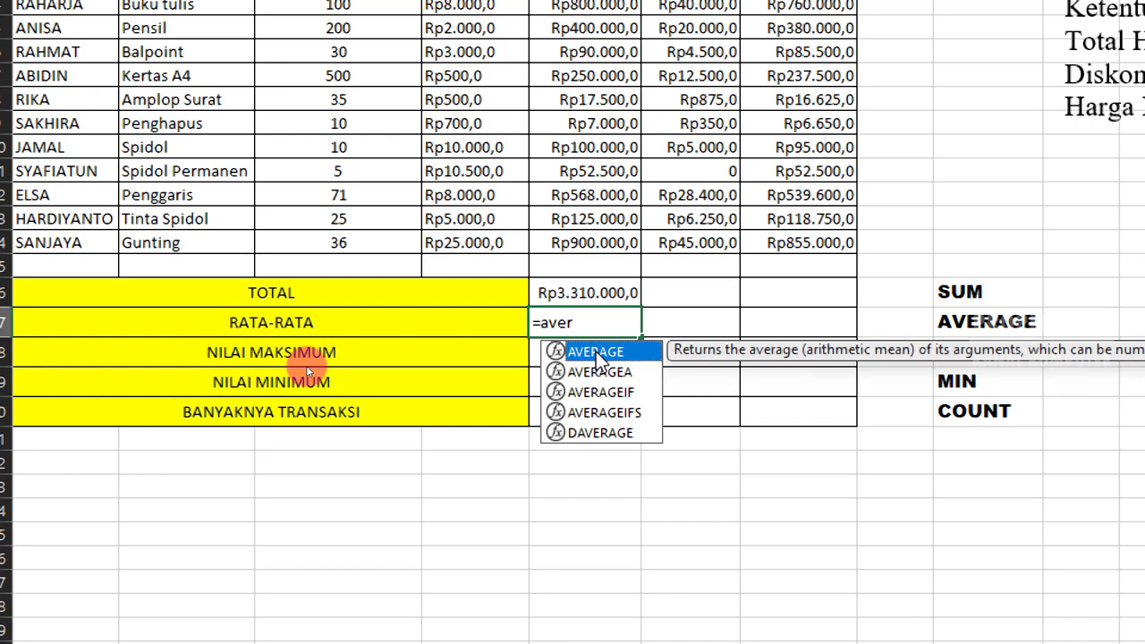
double_click(596, 353)
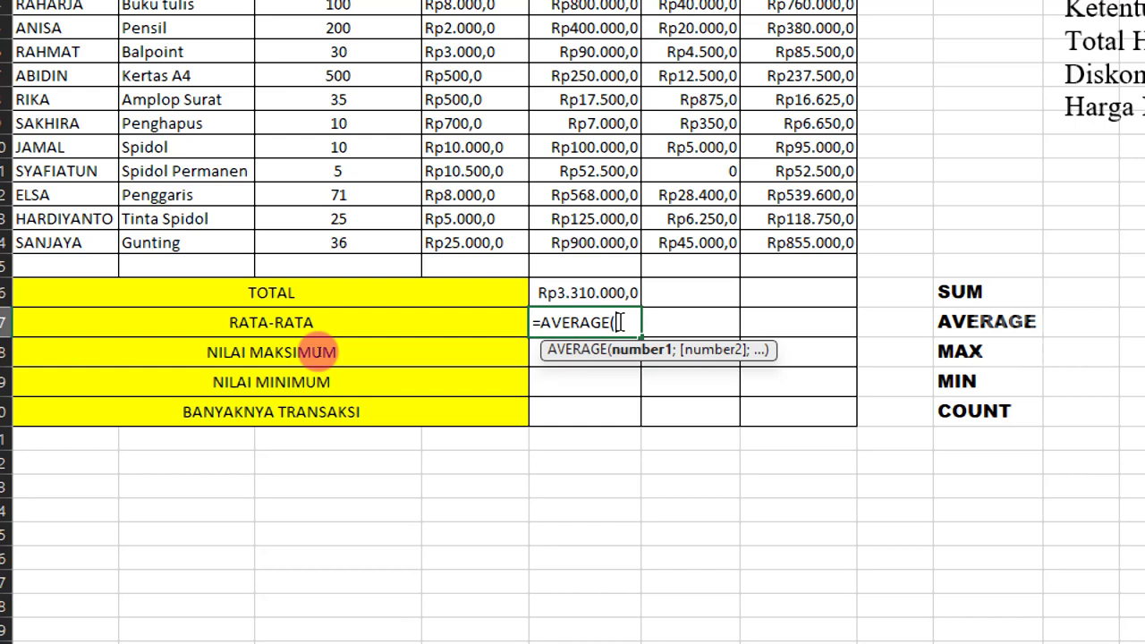
type("e")
type("4")
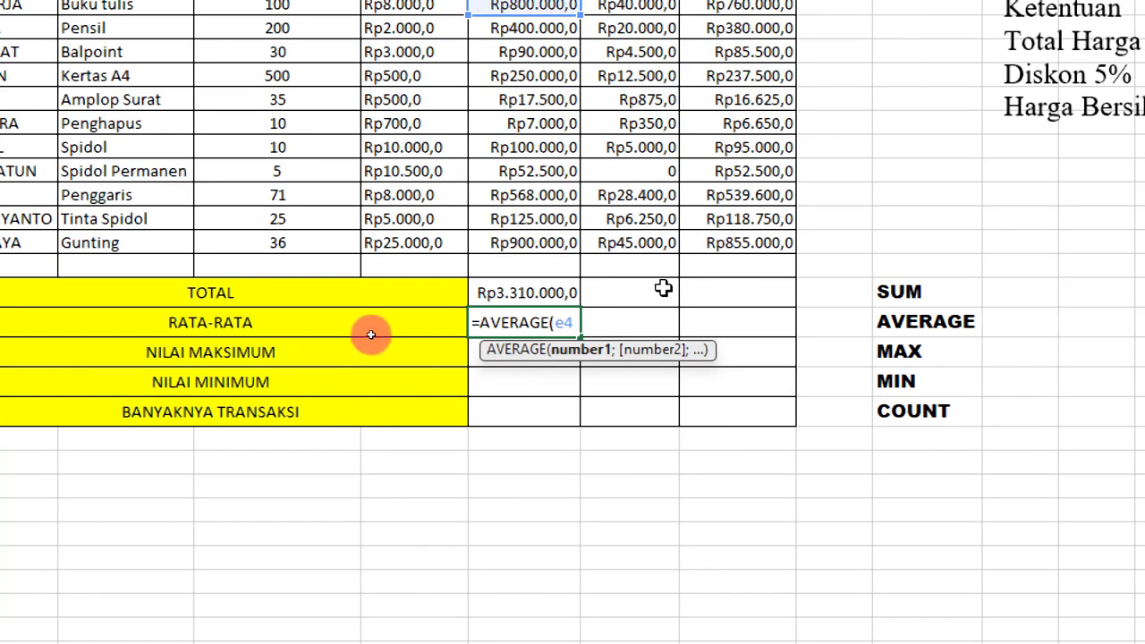
type(":")
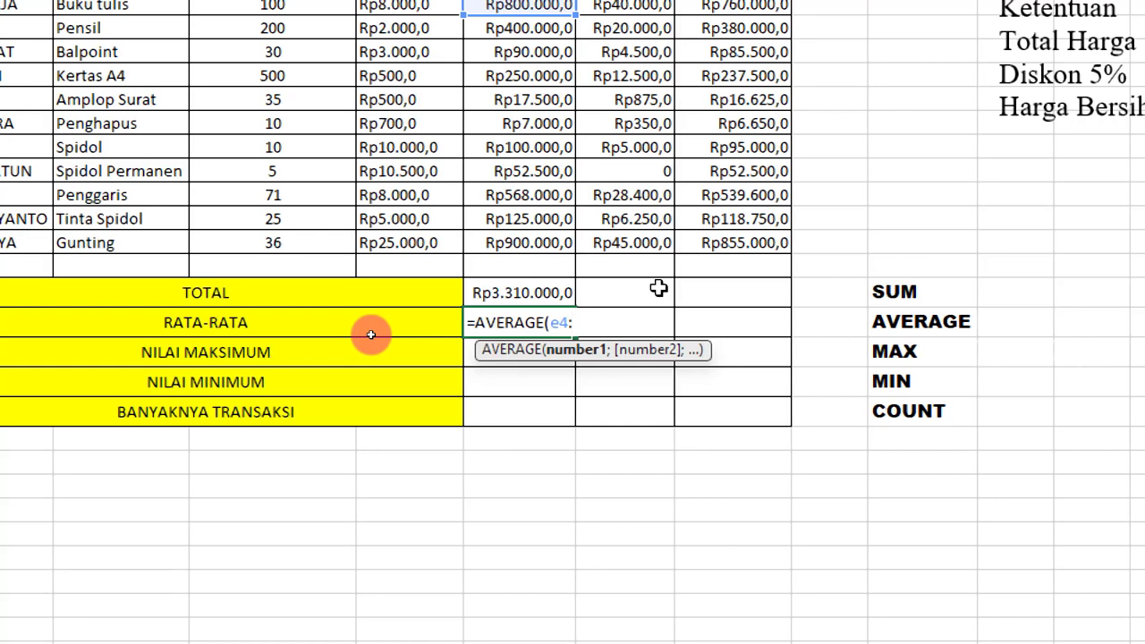
type("e1")
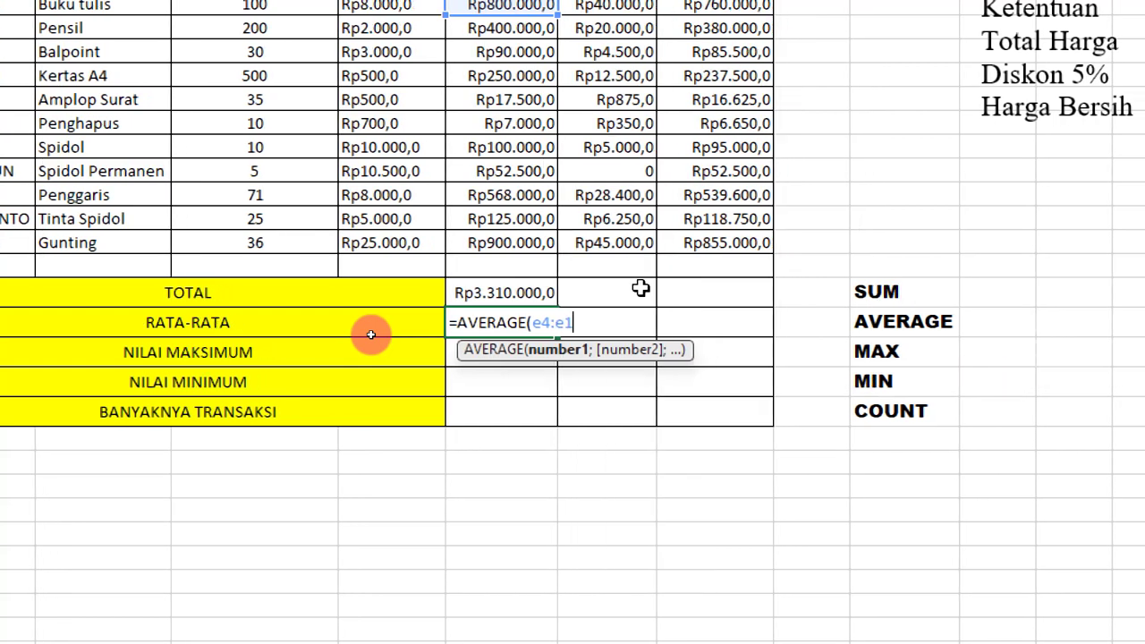
type("4")
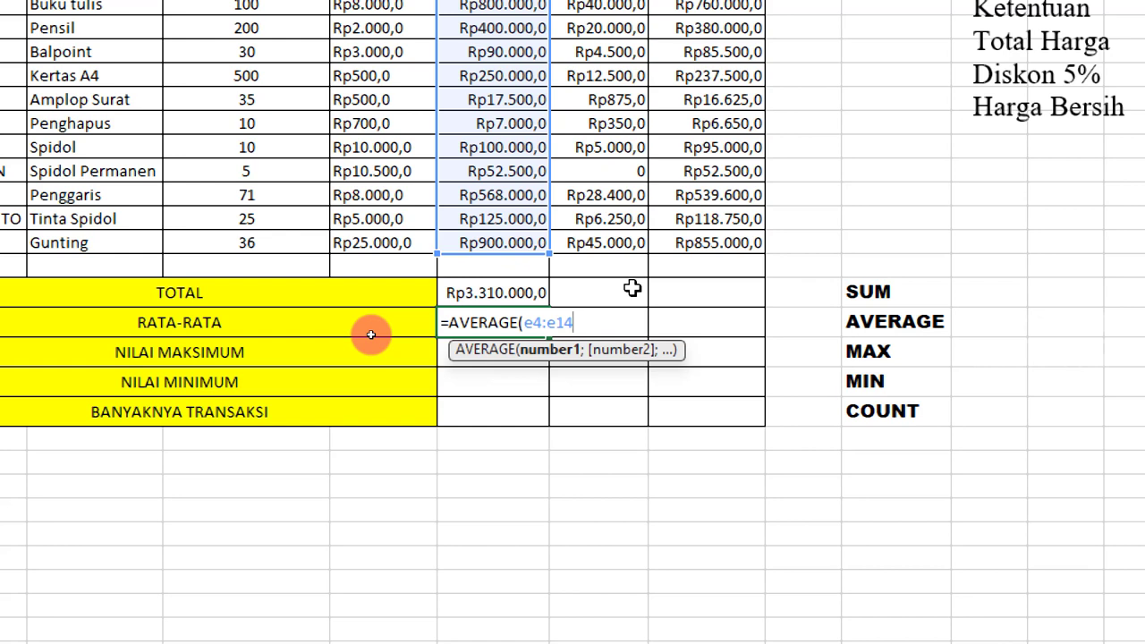
type(")")
key("Return")
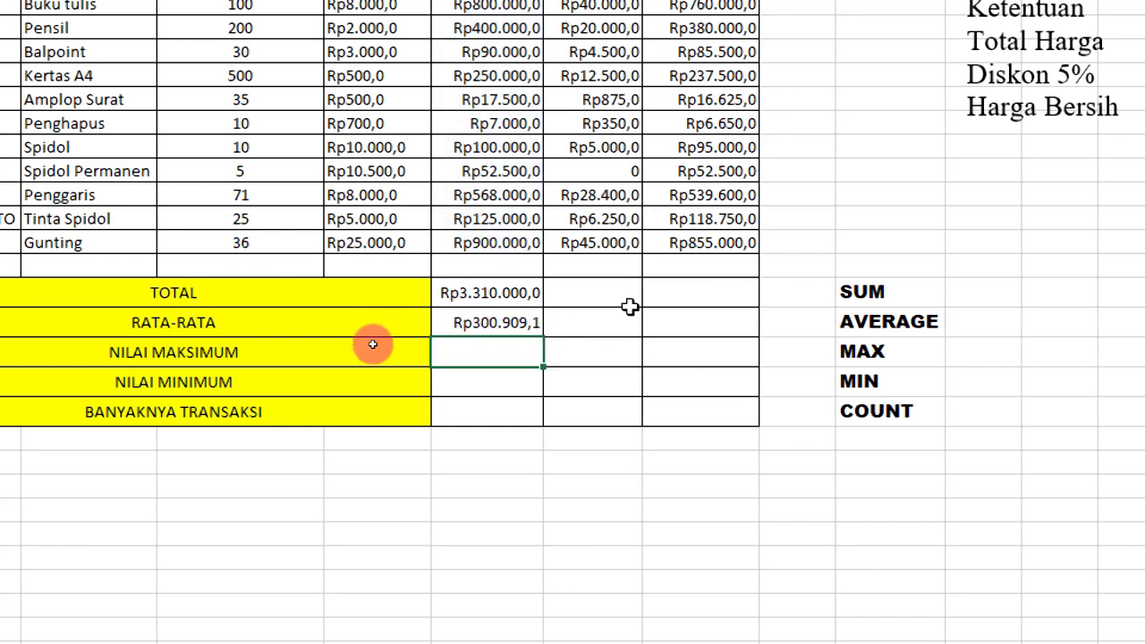
Step: Enter =MAX(E4:E14) in E18, giving Rp900.000,0
left_click(514, 320)
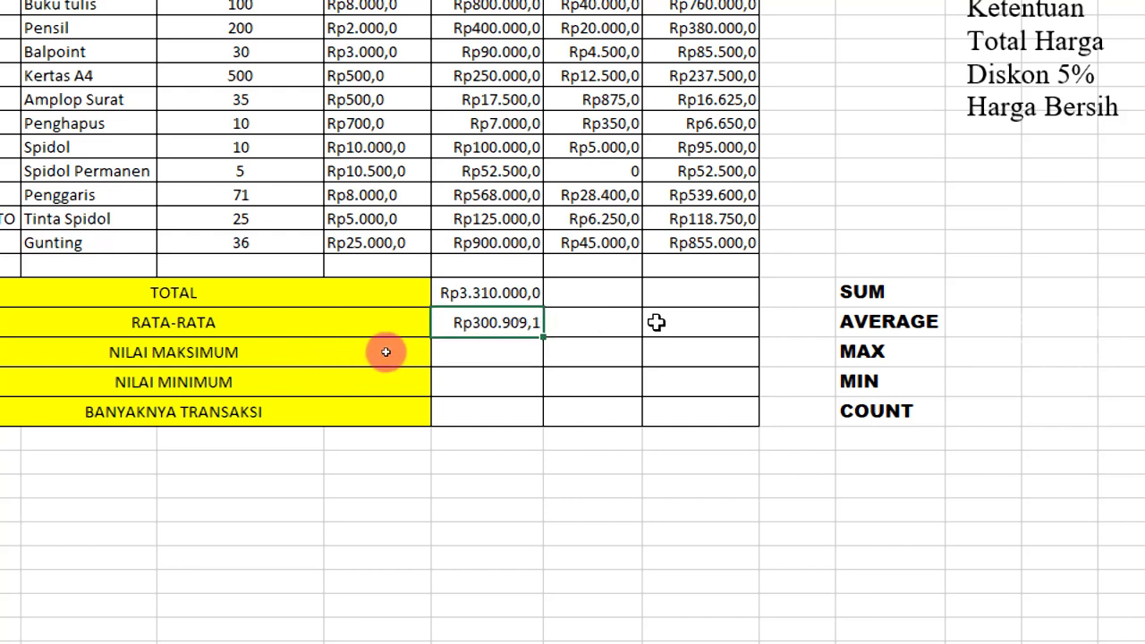
left_click(452, 361)
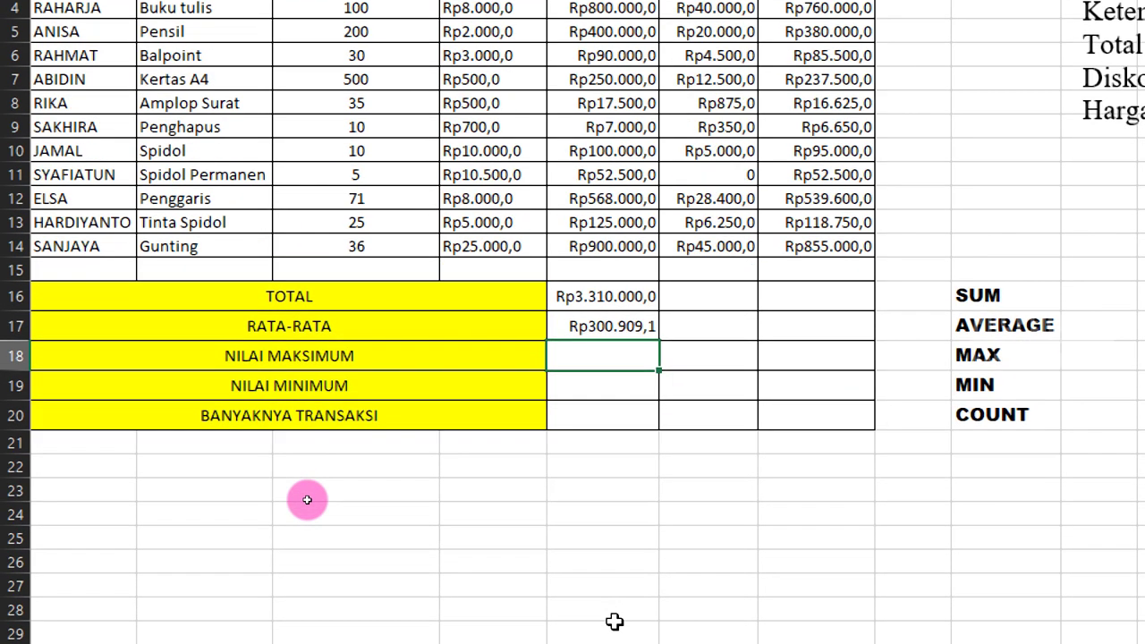
type("=")
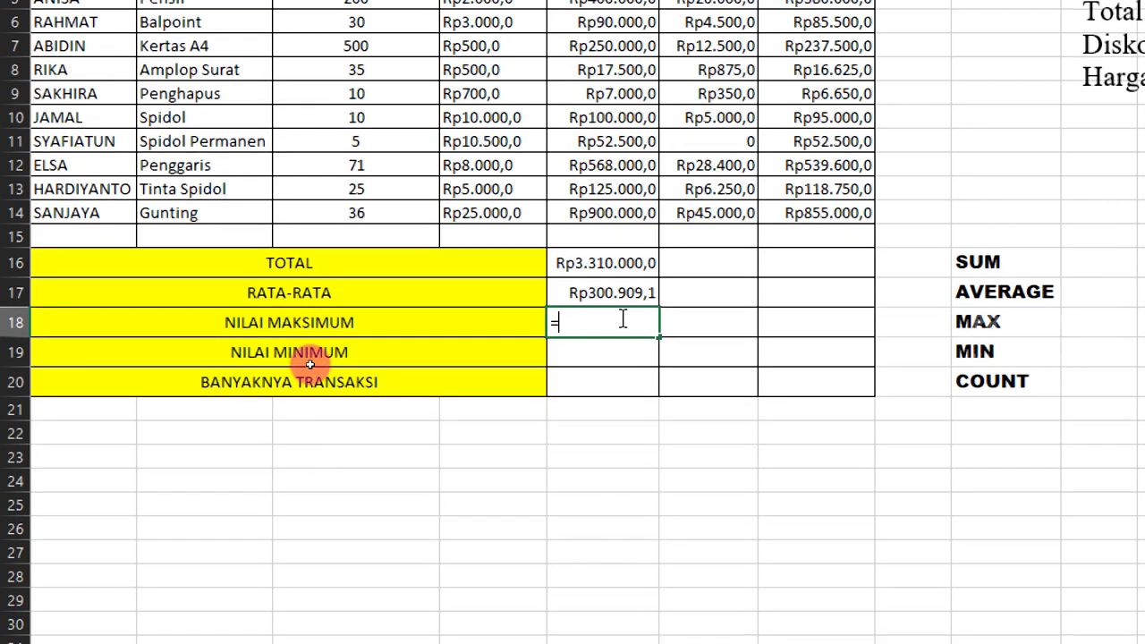
type("m")
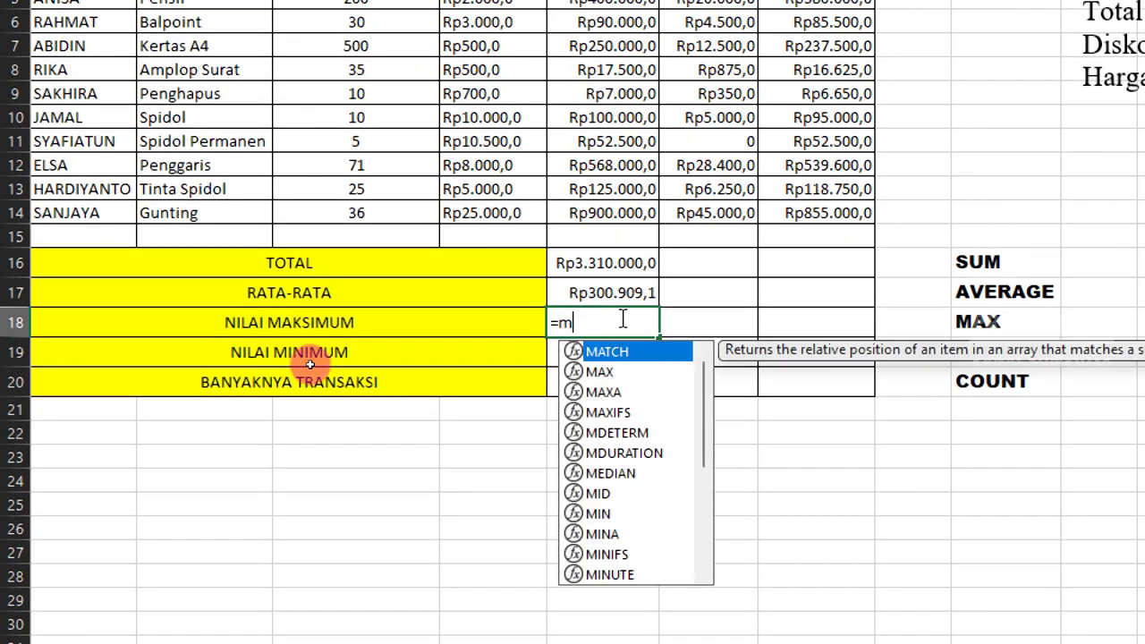
type("ax")
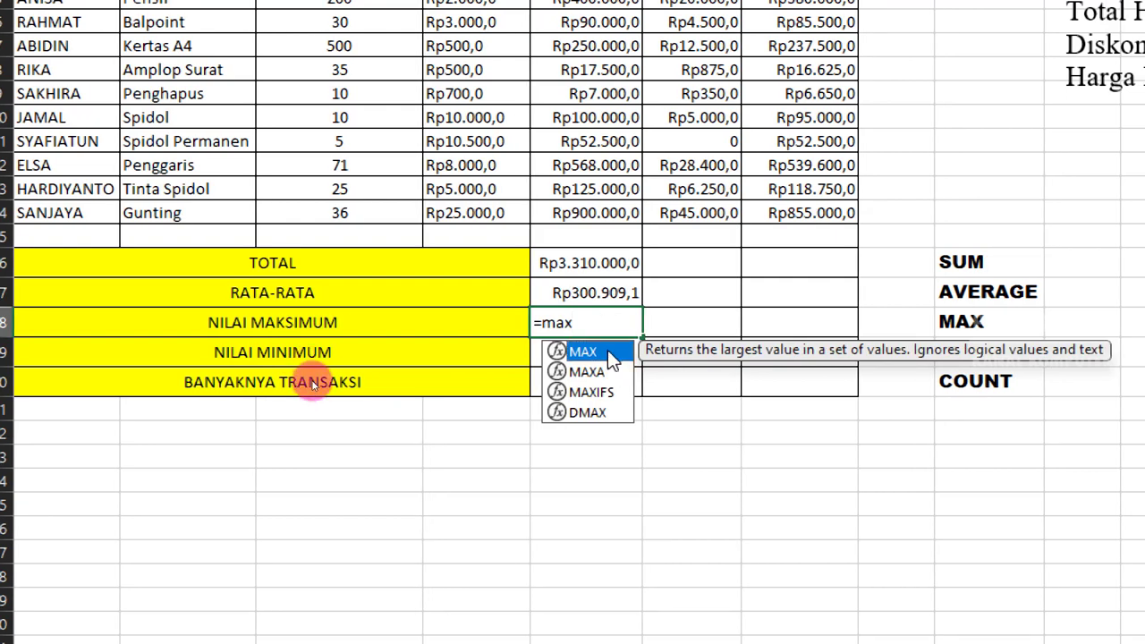
double_click(583, 351)
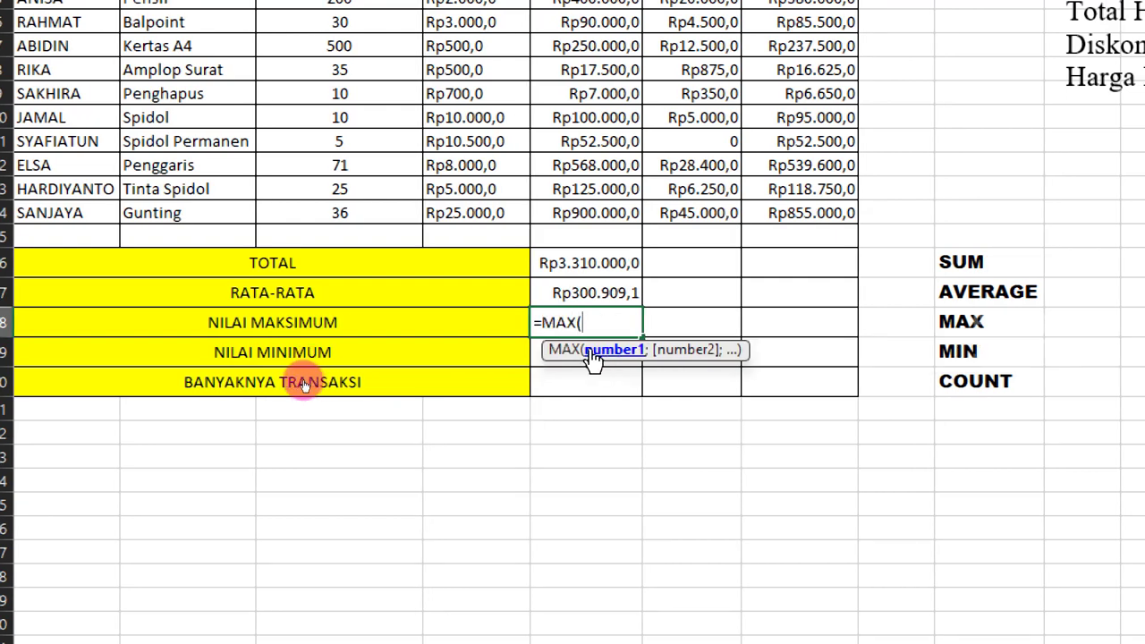
type("e")
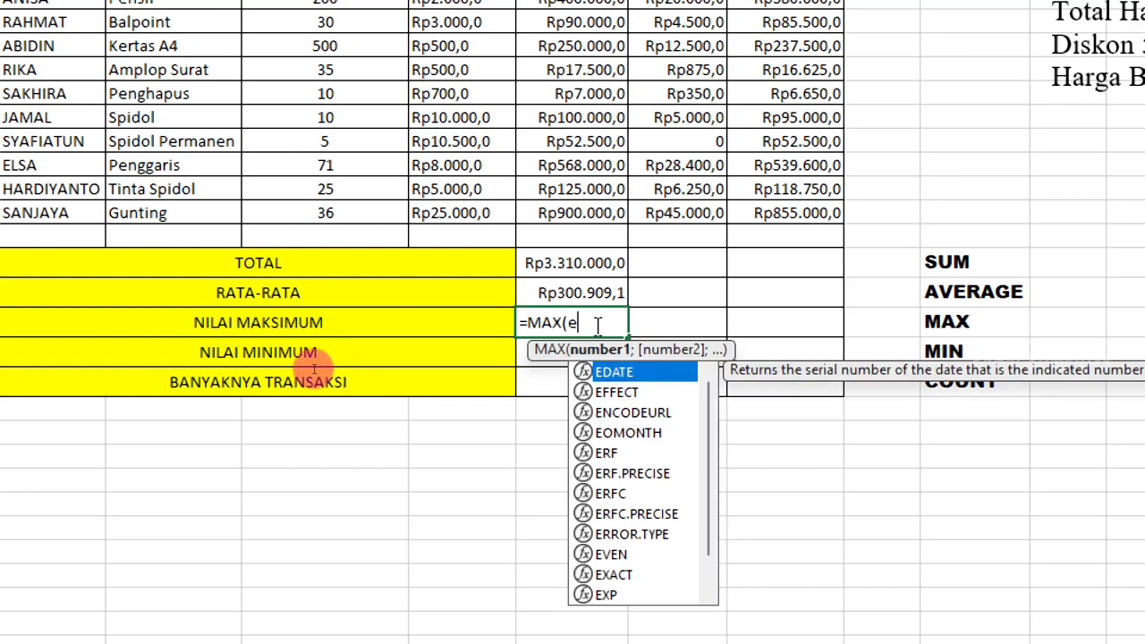
type("4")
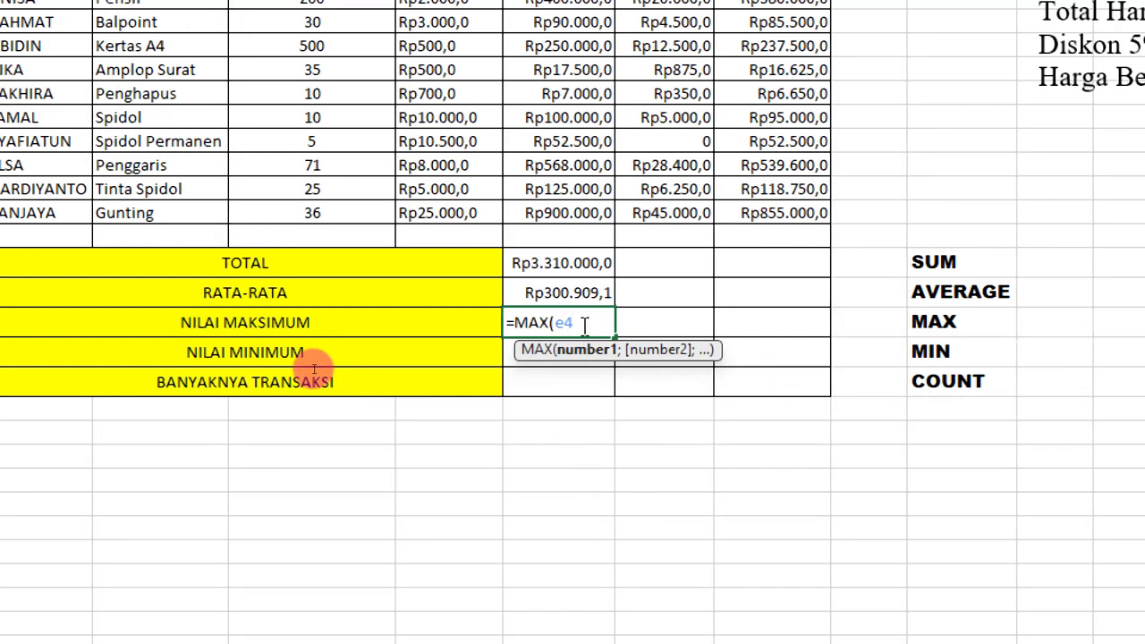
type(":e")
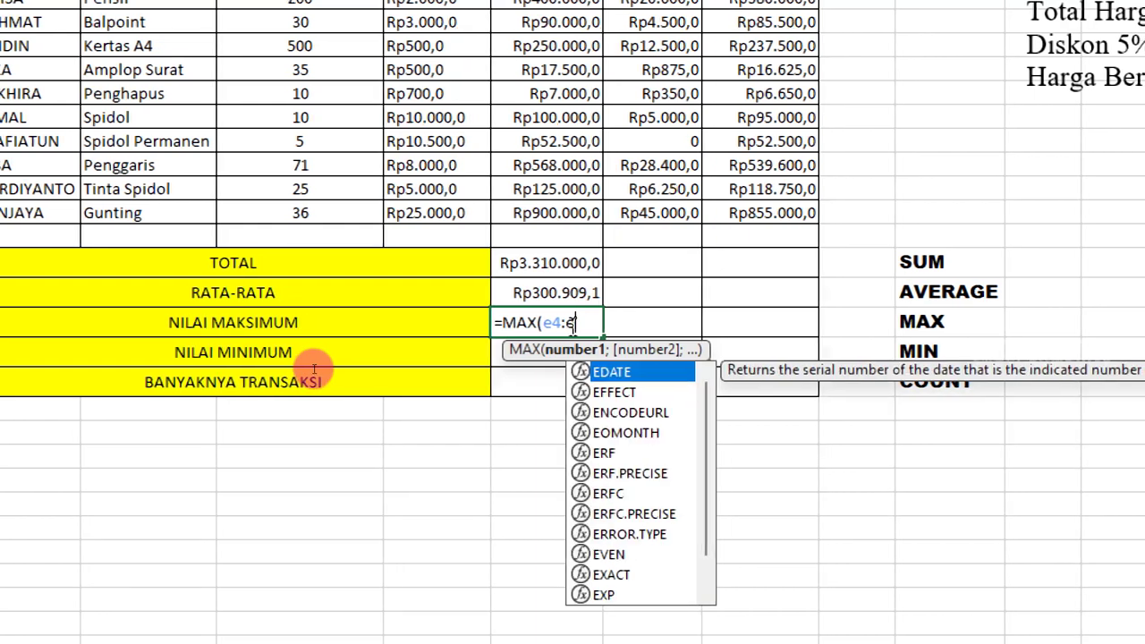
type("14")
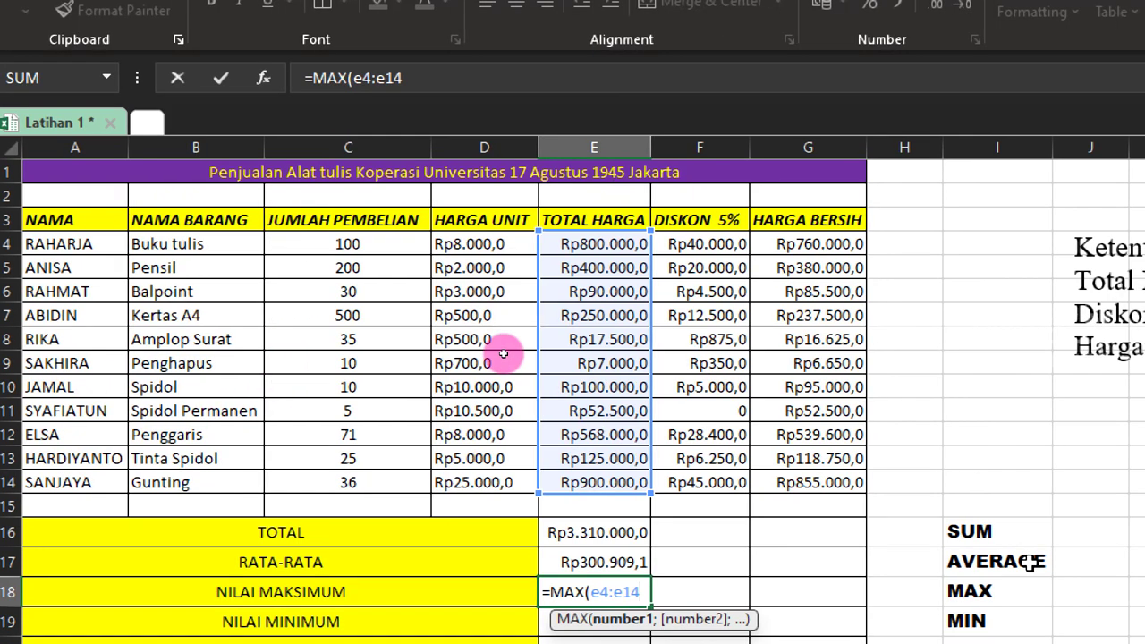
scroll(504, 354, "down", 2)
scroll(478, 349, "down", 1)
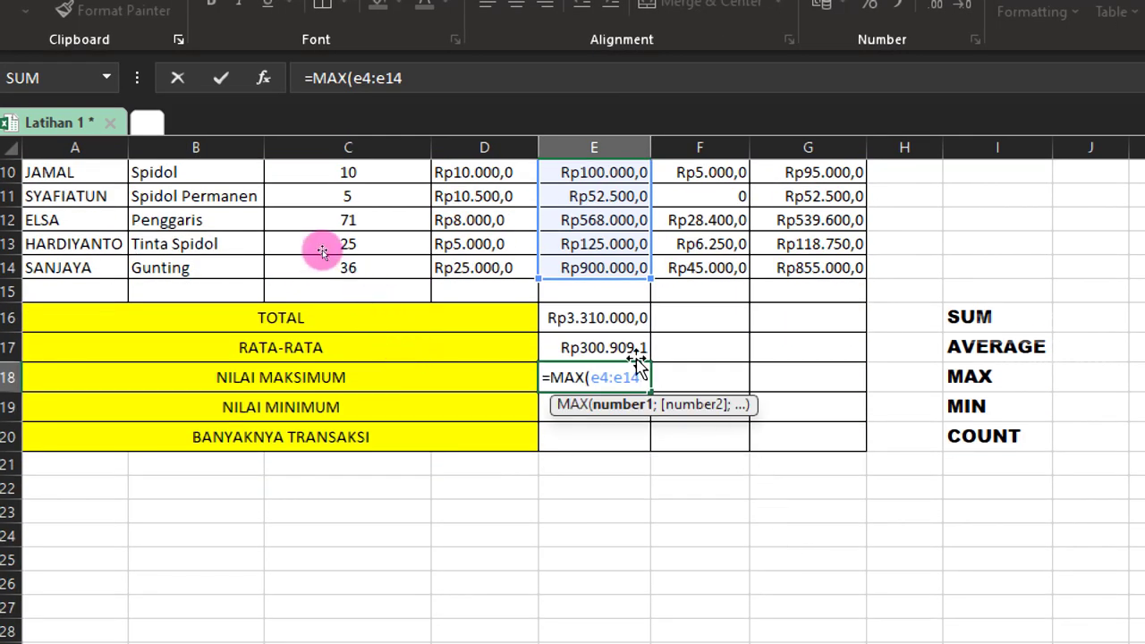
type(")")
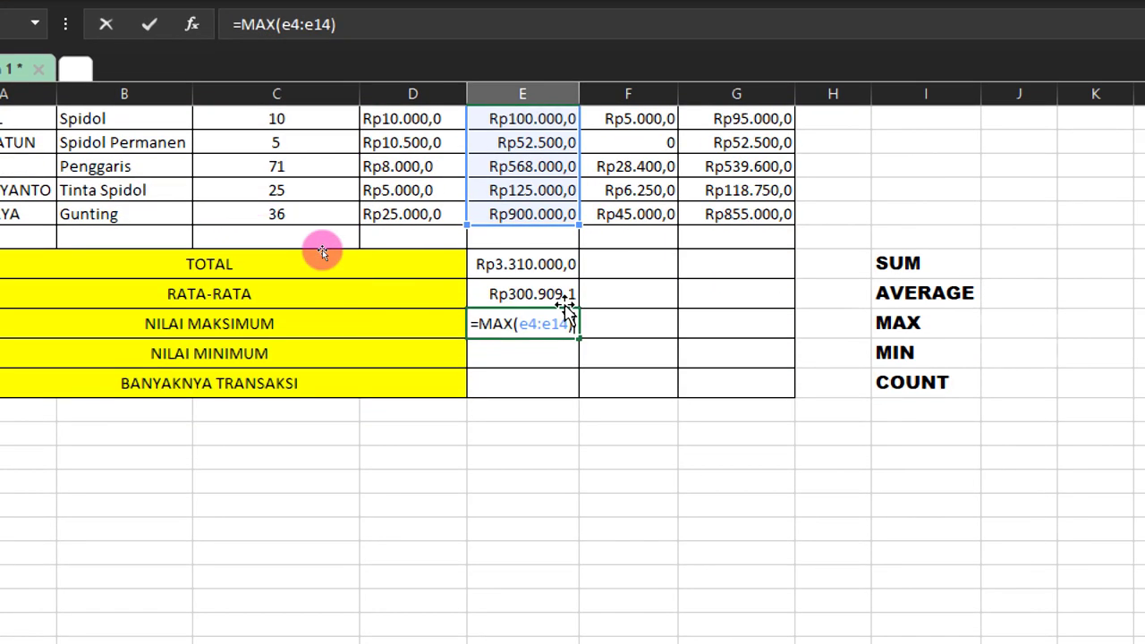
key("Return")
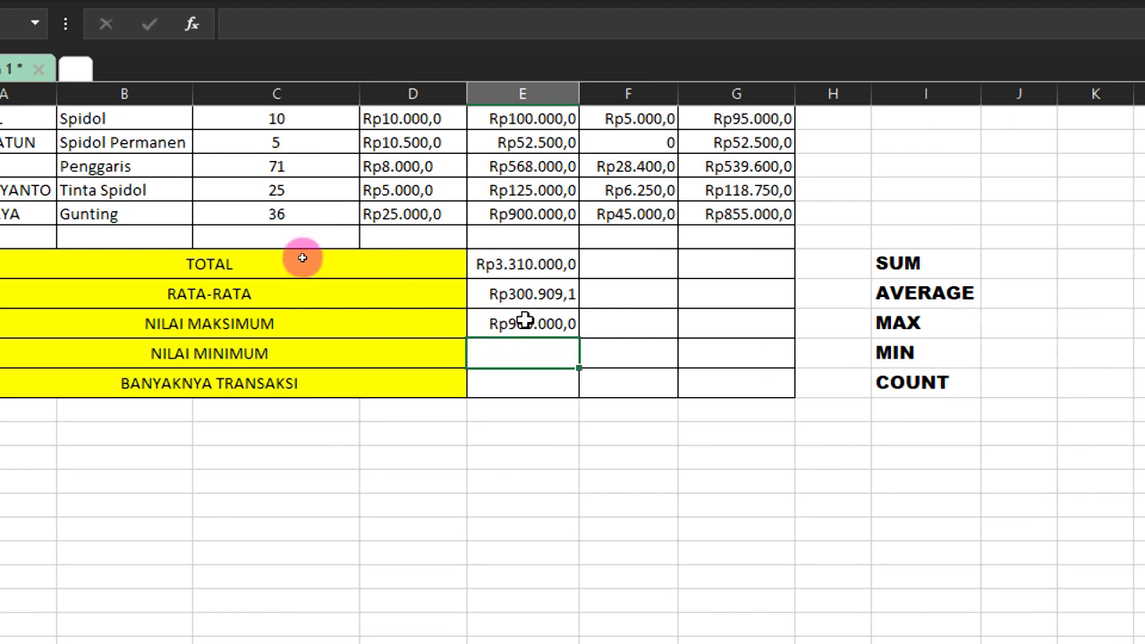
left_click(525, 324)
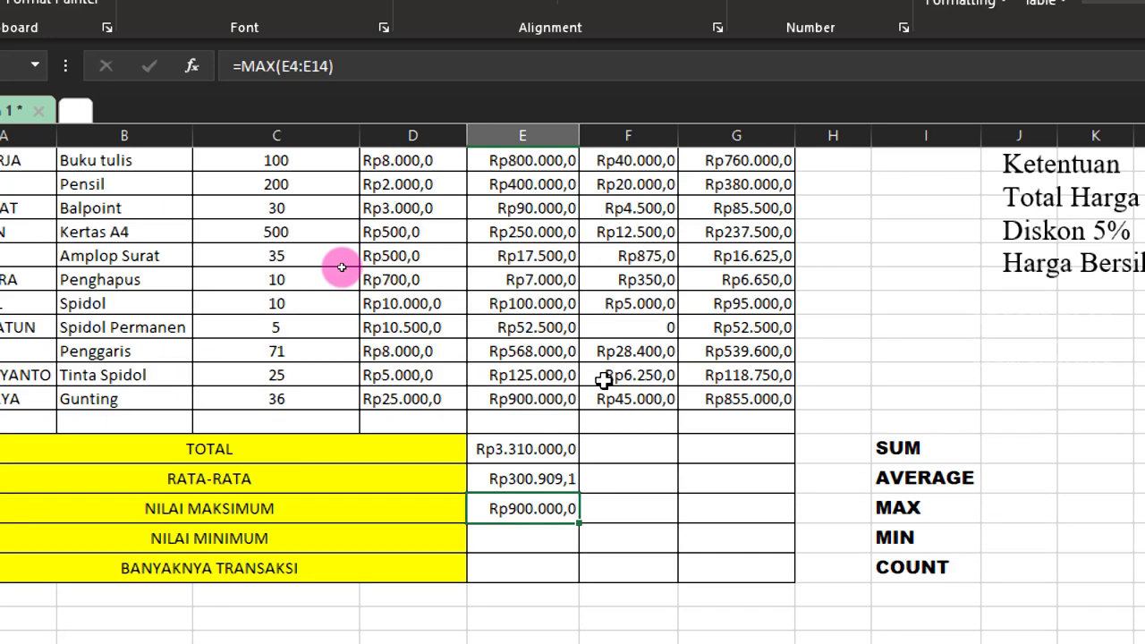
scroll(342, 268, "up", 1)
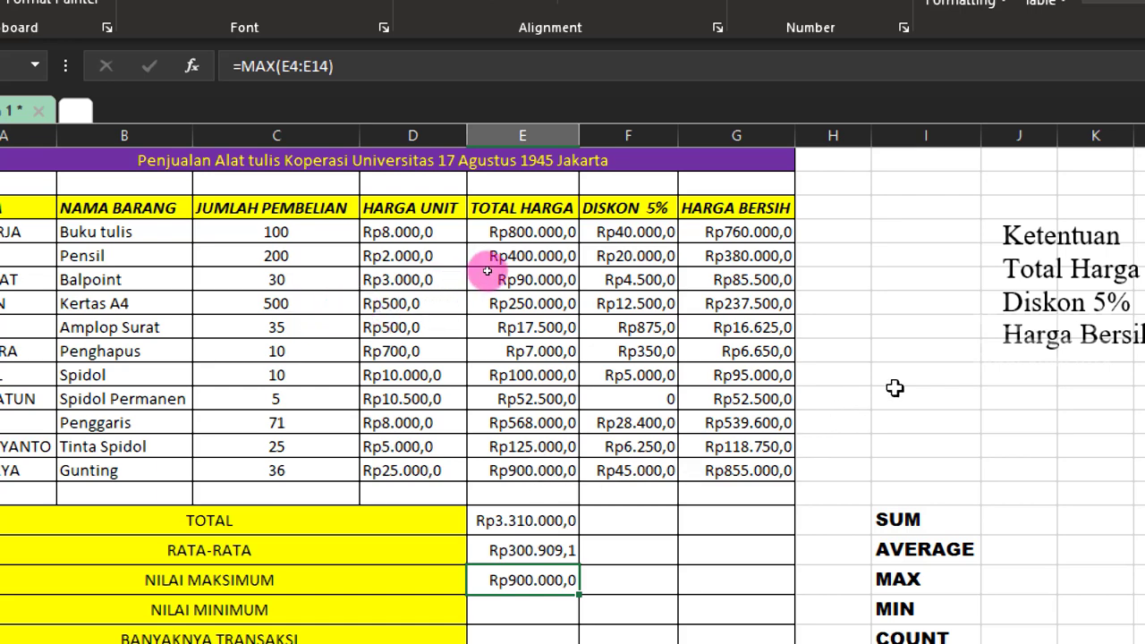
scroll(487, 271, "down", 1)
scroll(488, 268, "down", 1)
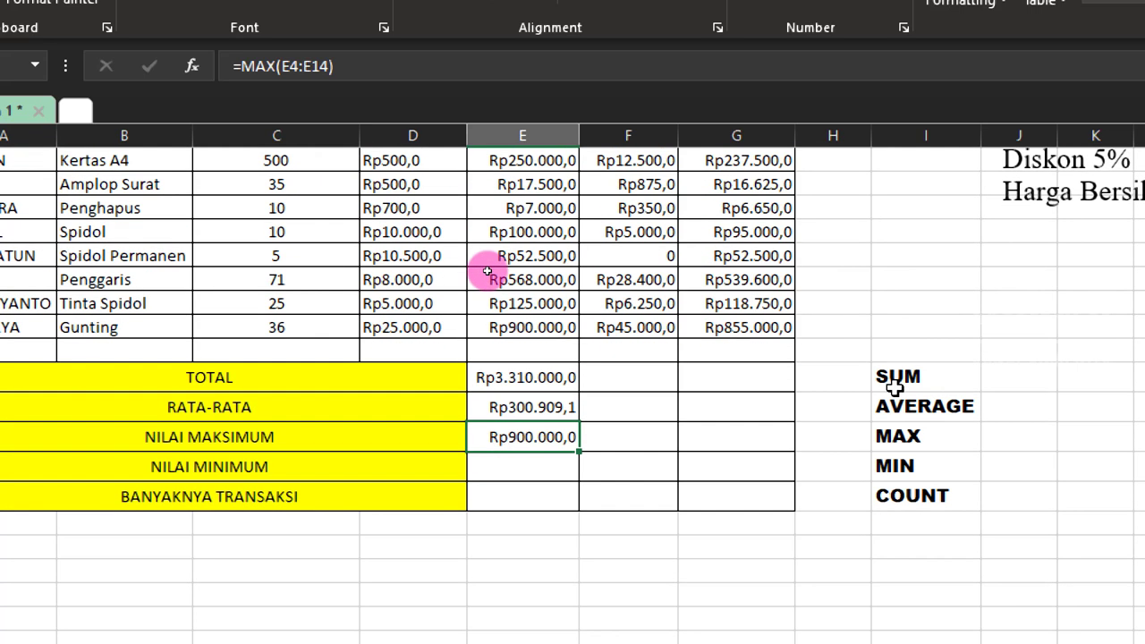
left_click(487, 476)
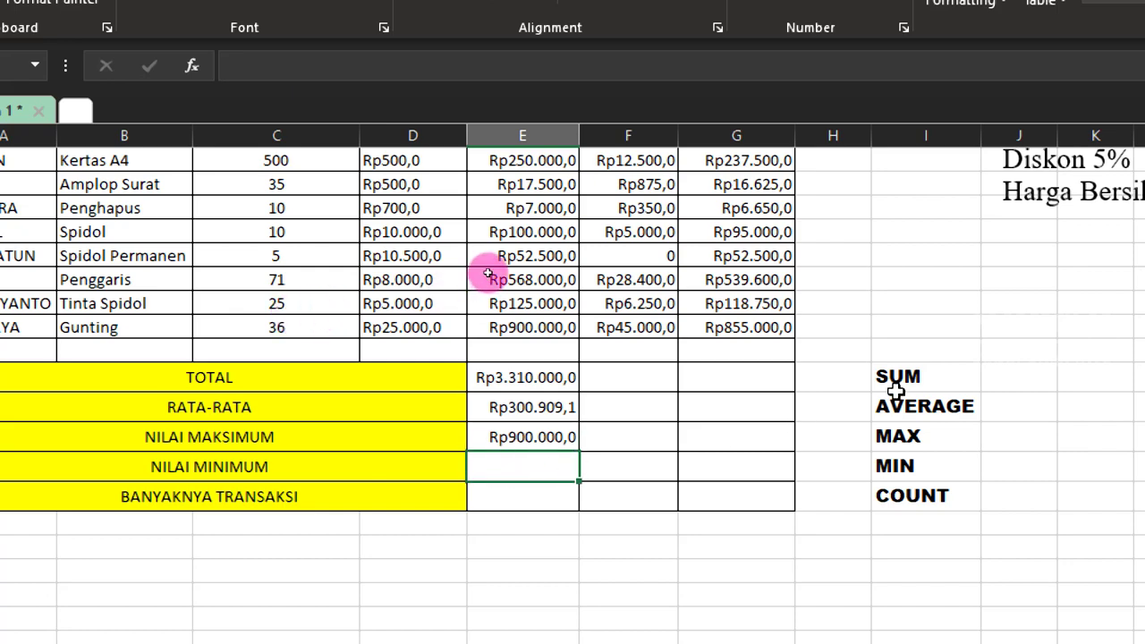
Step: Enter =MIN(E4:E14) in E19, giving Rp7.000,0
type("min")
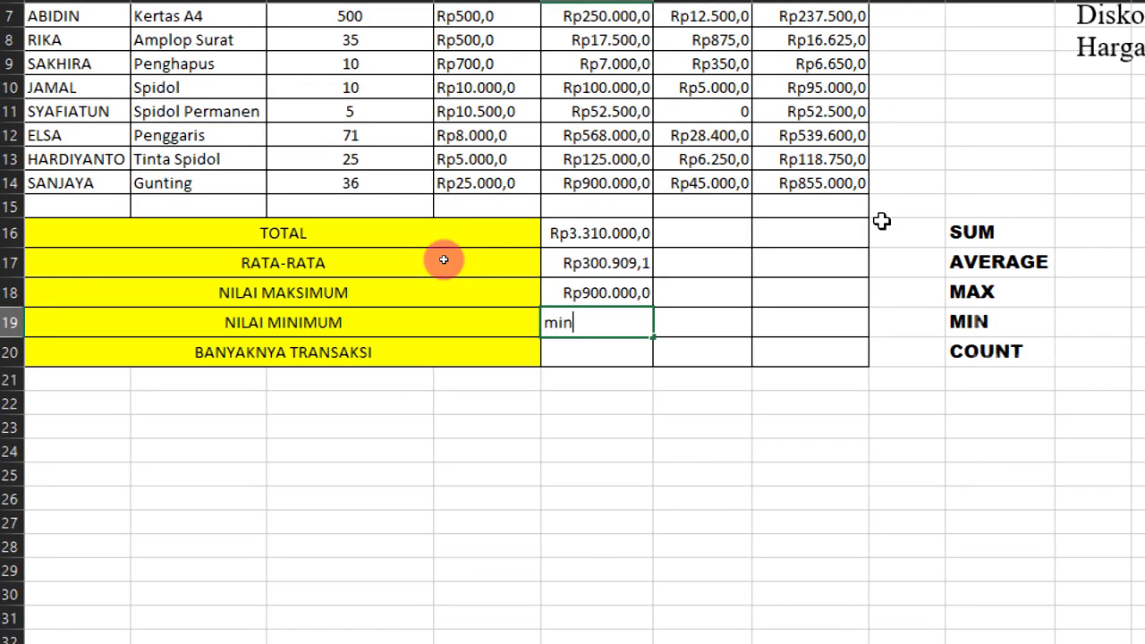
key("BackSpace")
key("BackSpace")
type("=")
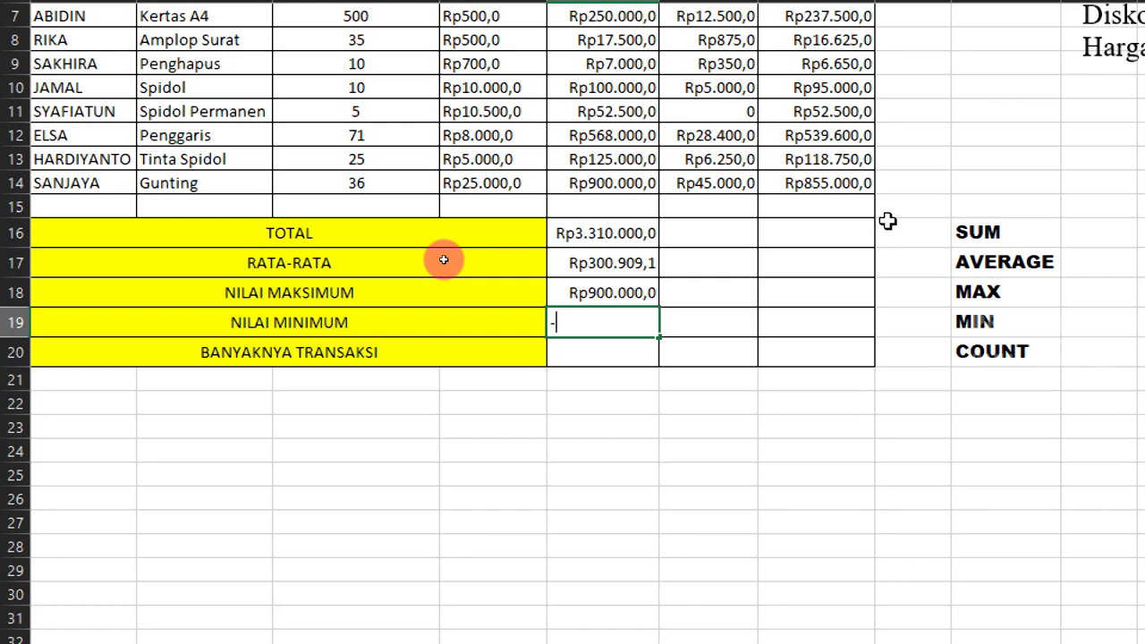
type("min")
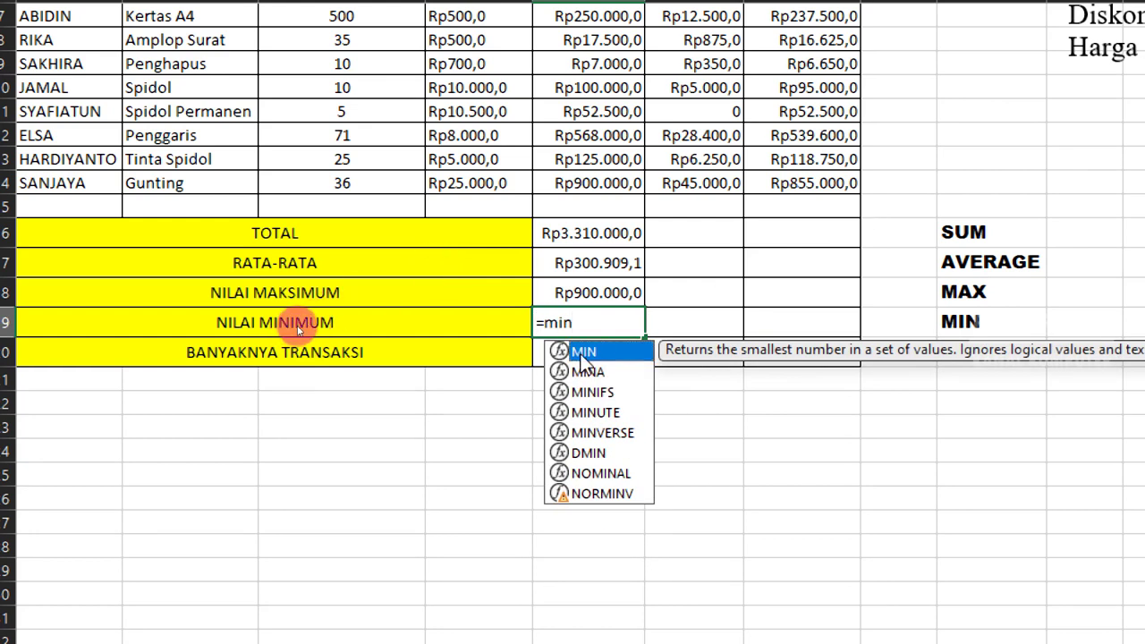
double_click(583, 351)
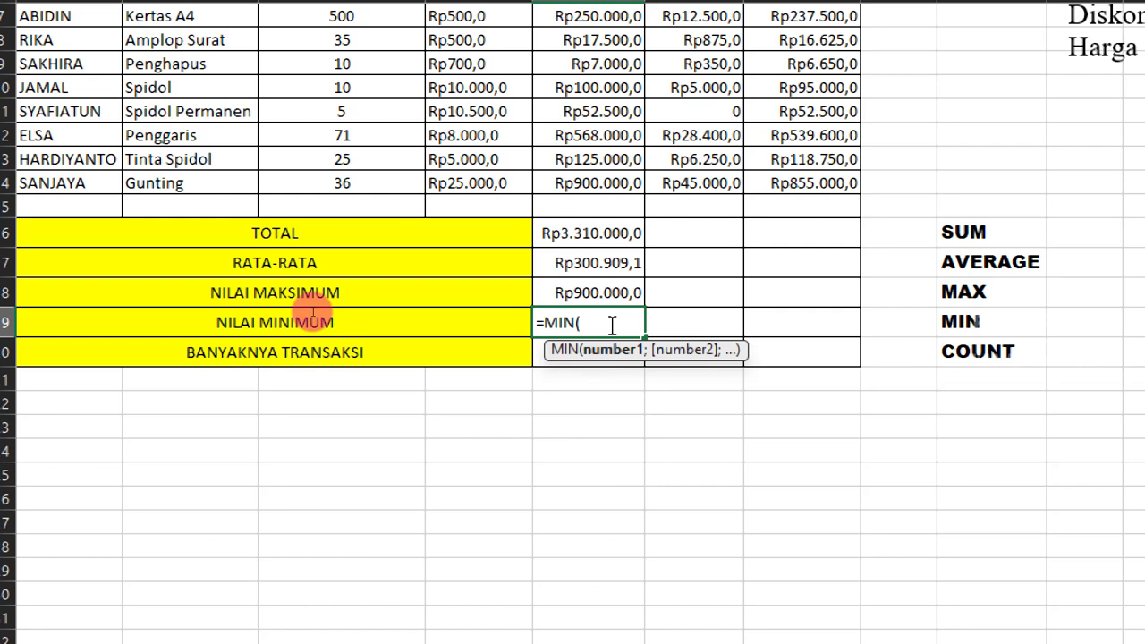
type("e4")
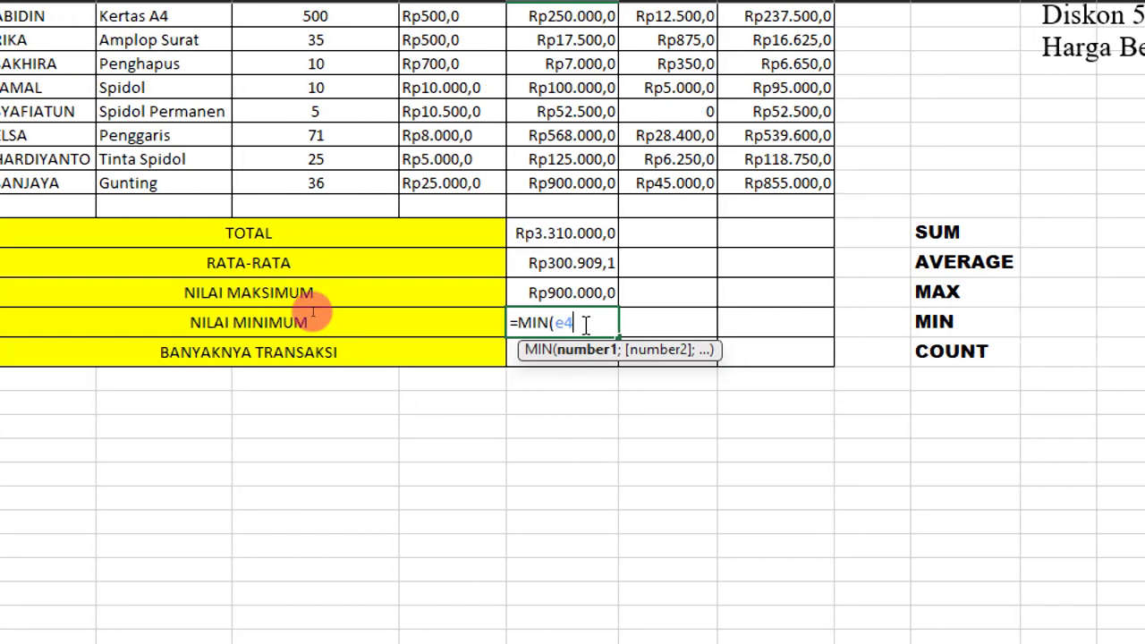
type(":")
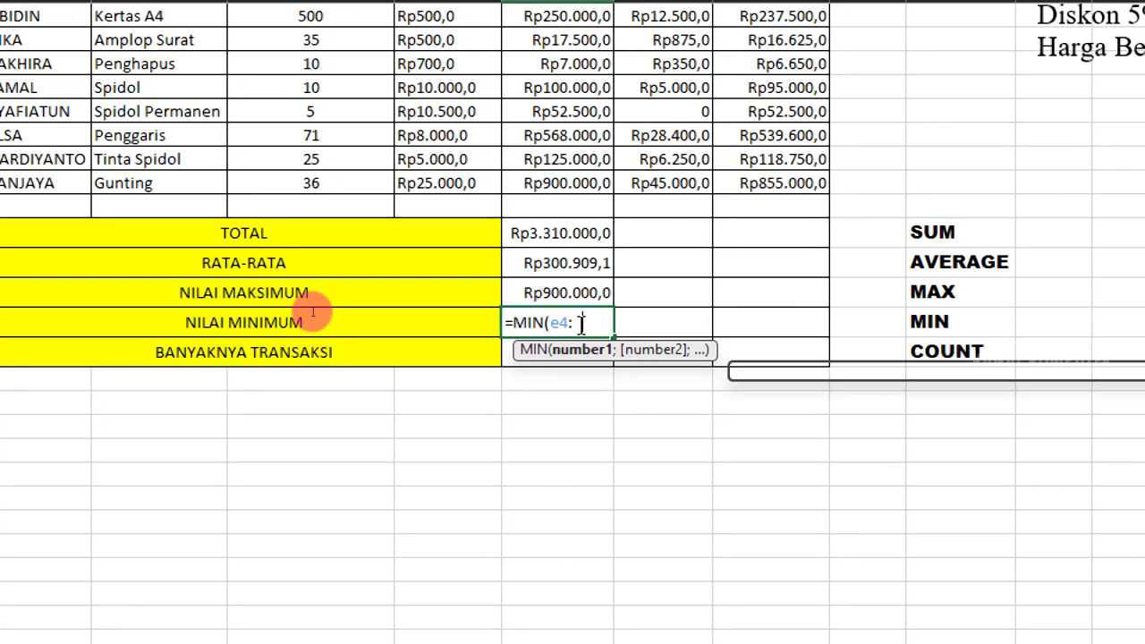
type("e14")
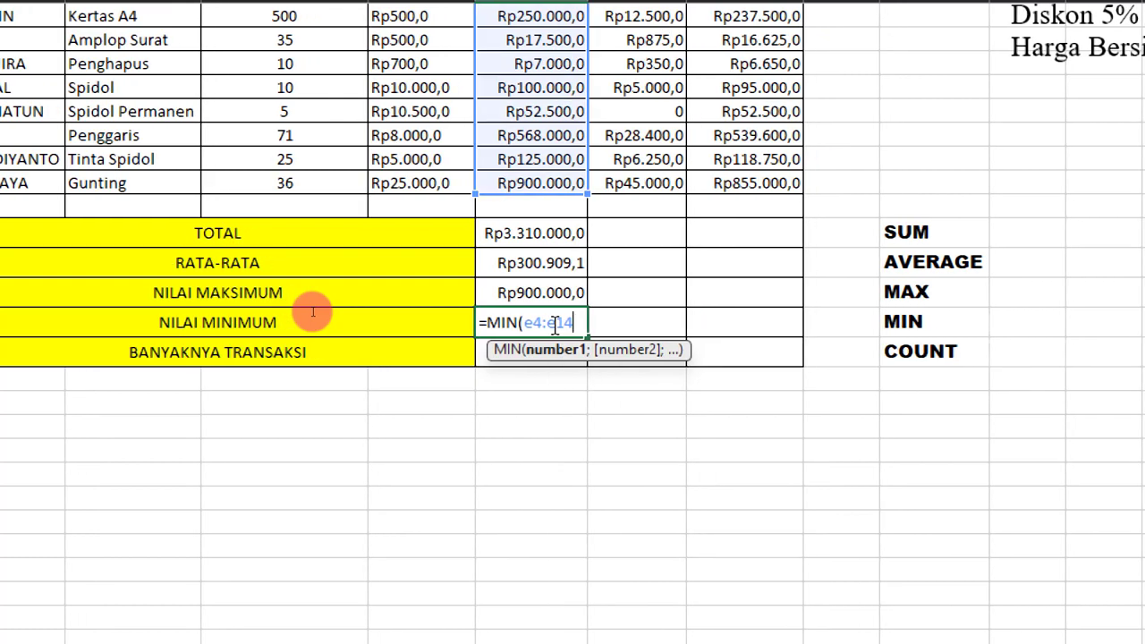
type(")")
key("Return")
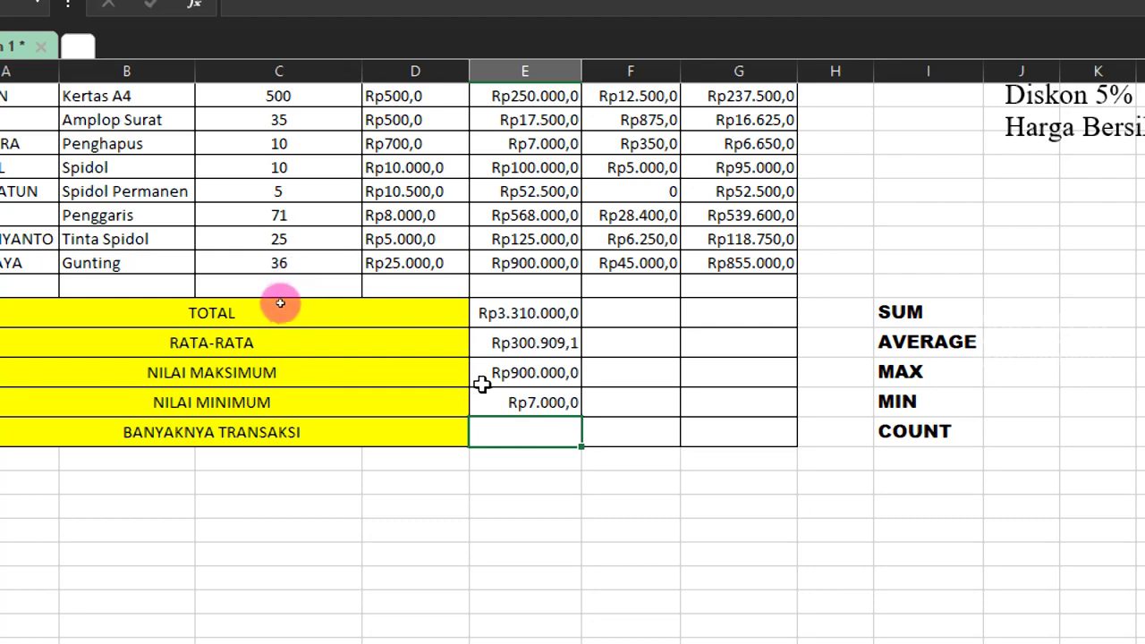
Step: Check the minimum formula and select the empty BANYAKNYA TRANSAKSI cell E20
left_click(530, 405)
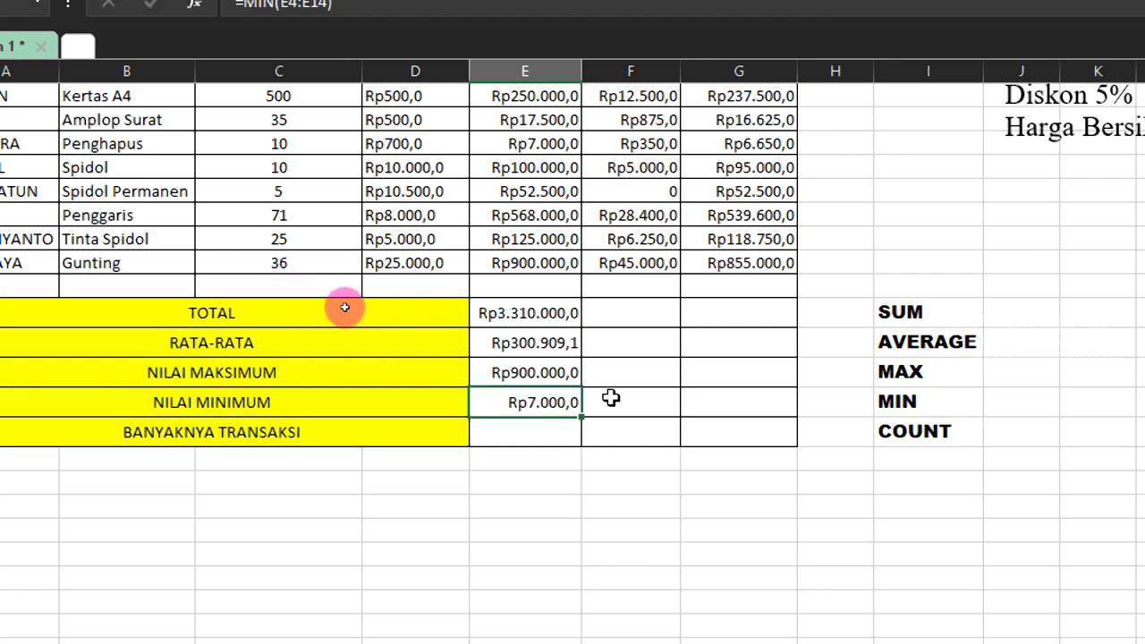
scroll(611, 398, "up", 1)
scroll(611, 398, "up", 1)
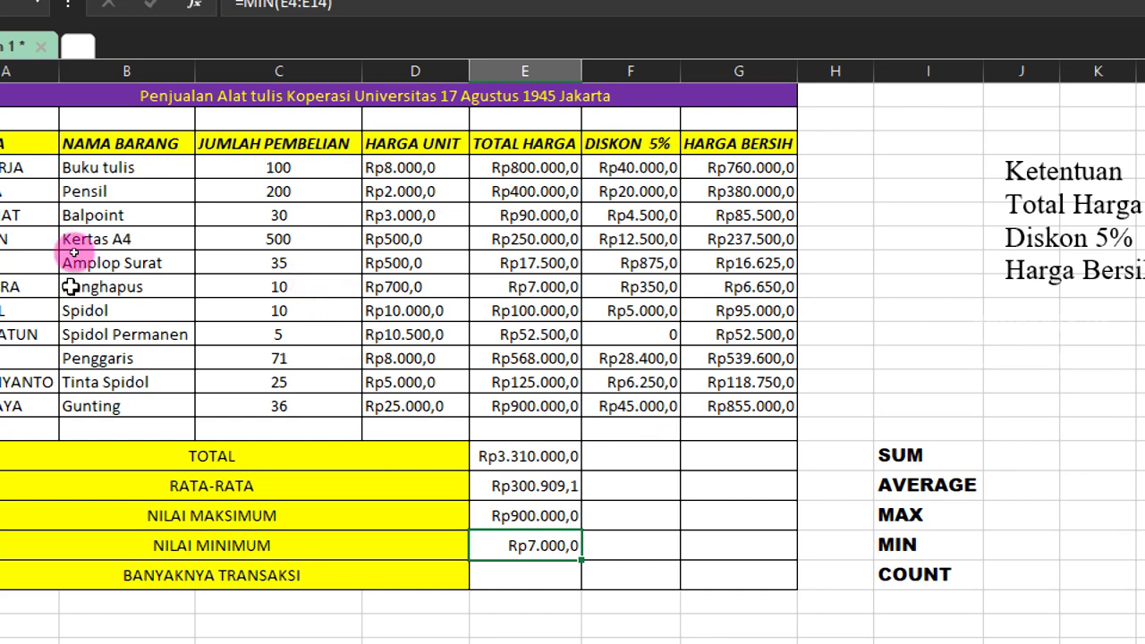
scroll(403, 361, "down", 3)
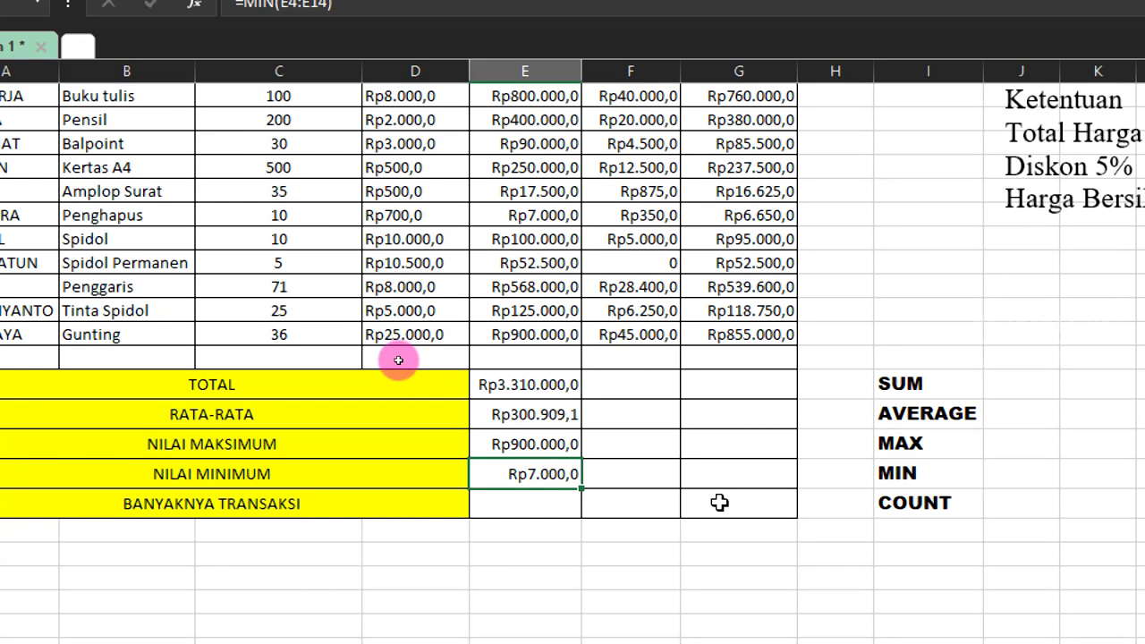
scroll(583, 529, "down", 3)
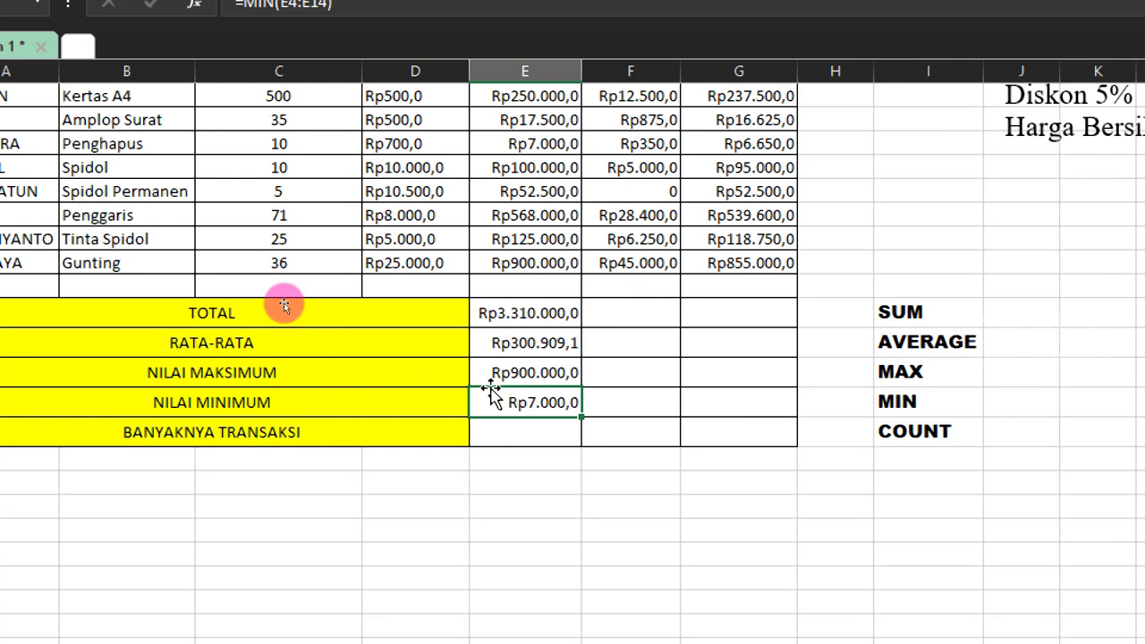
left_click(506, 431)
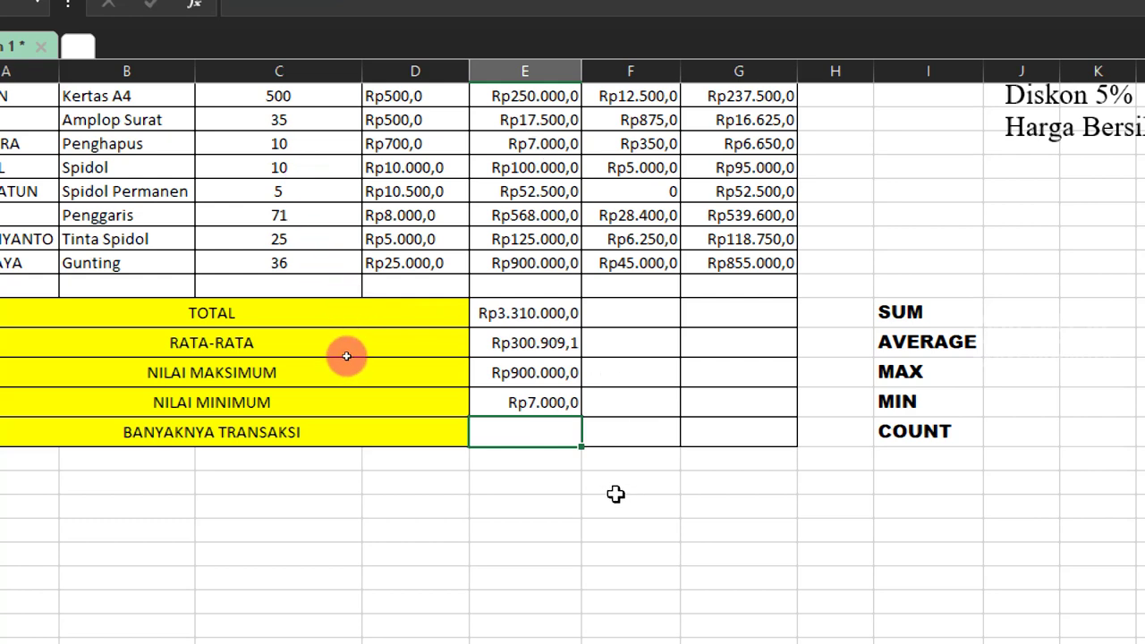
Step: Enter =COUNT(E4:E14) in E20 to count 11 transactions
type("=")
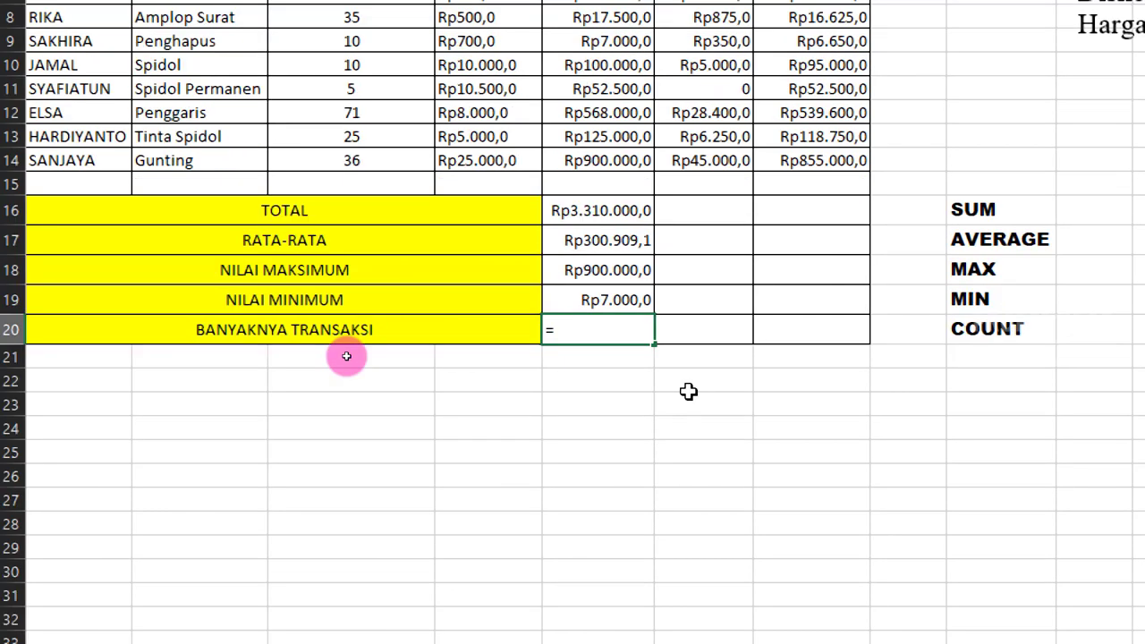
type("cou")
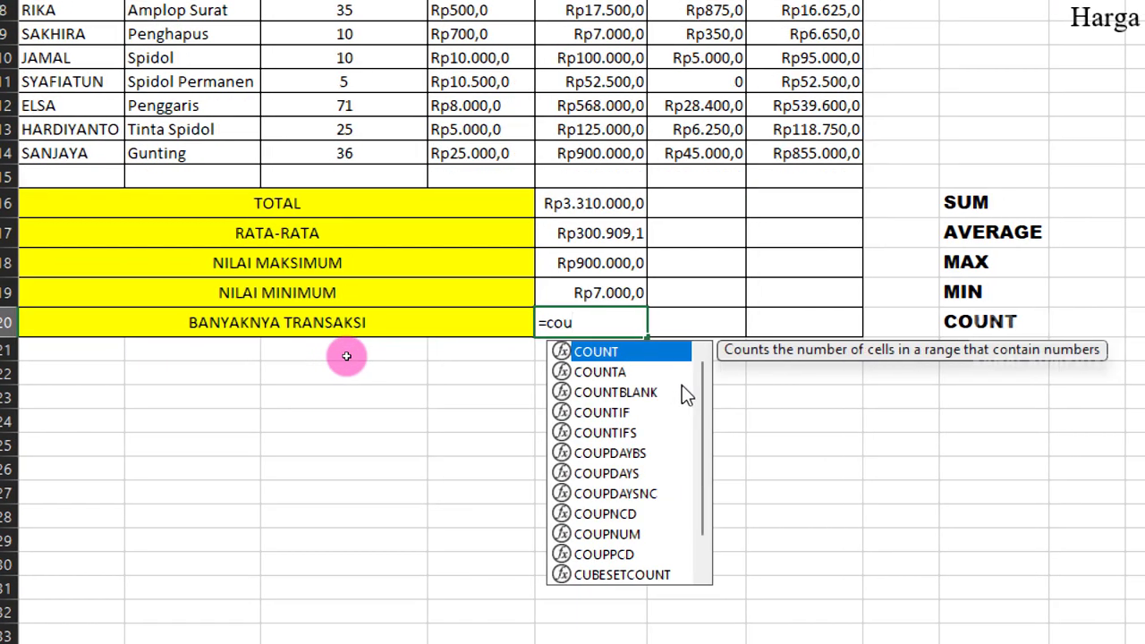
double_click(667, 351)
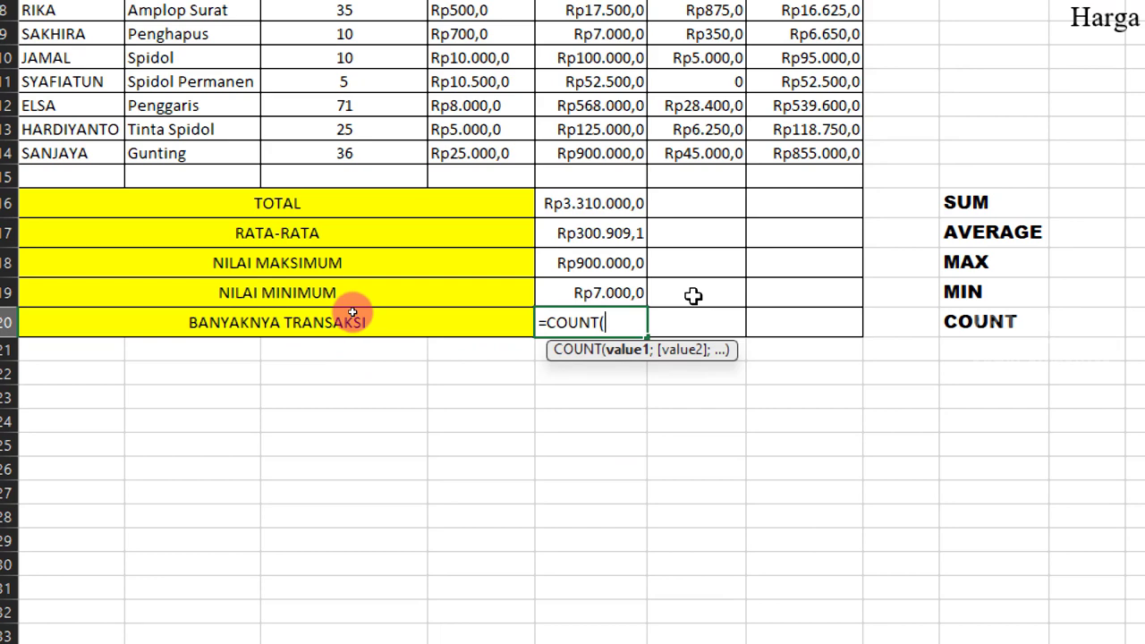
type("e")
type("4")
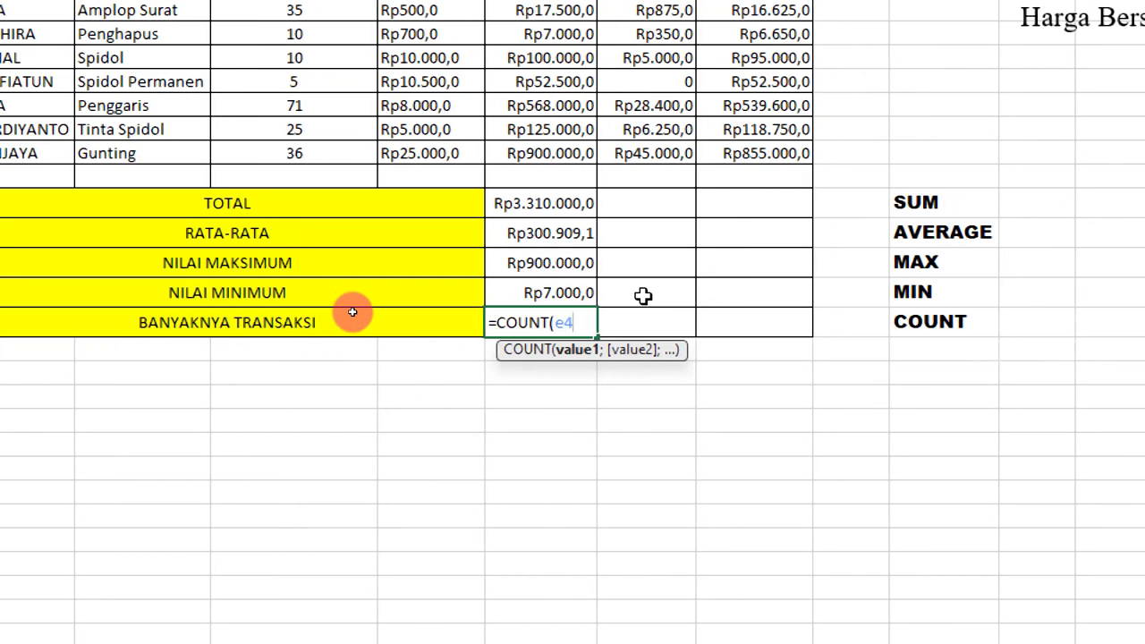
type(":e1")
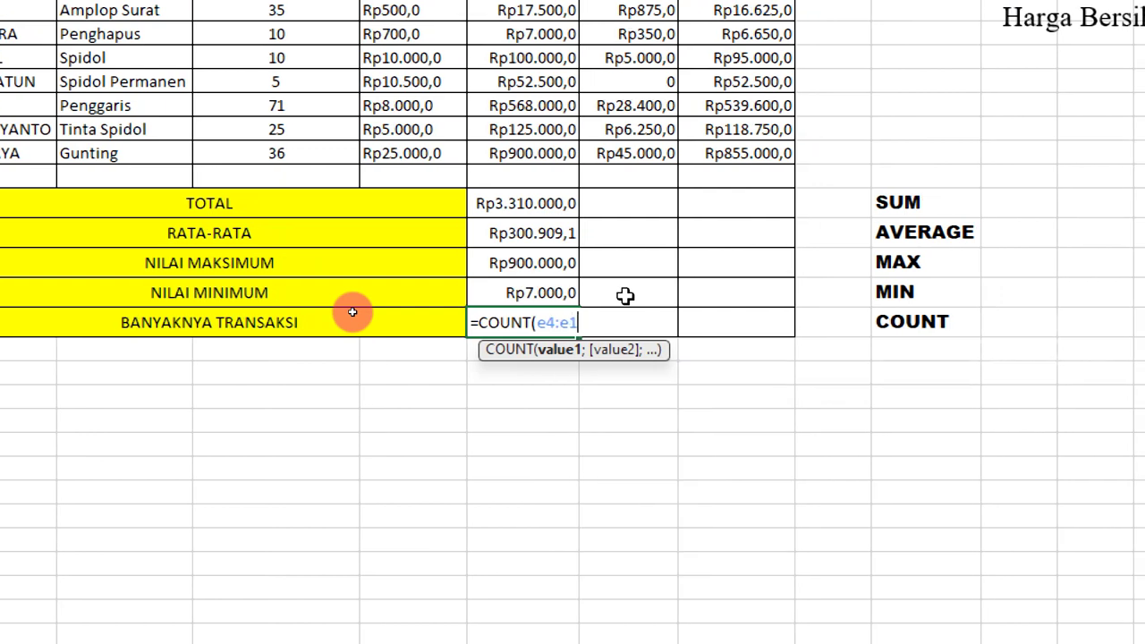
type("4)")
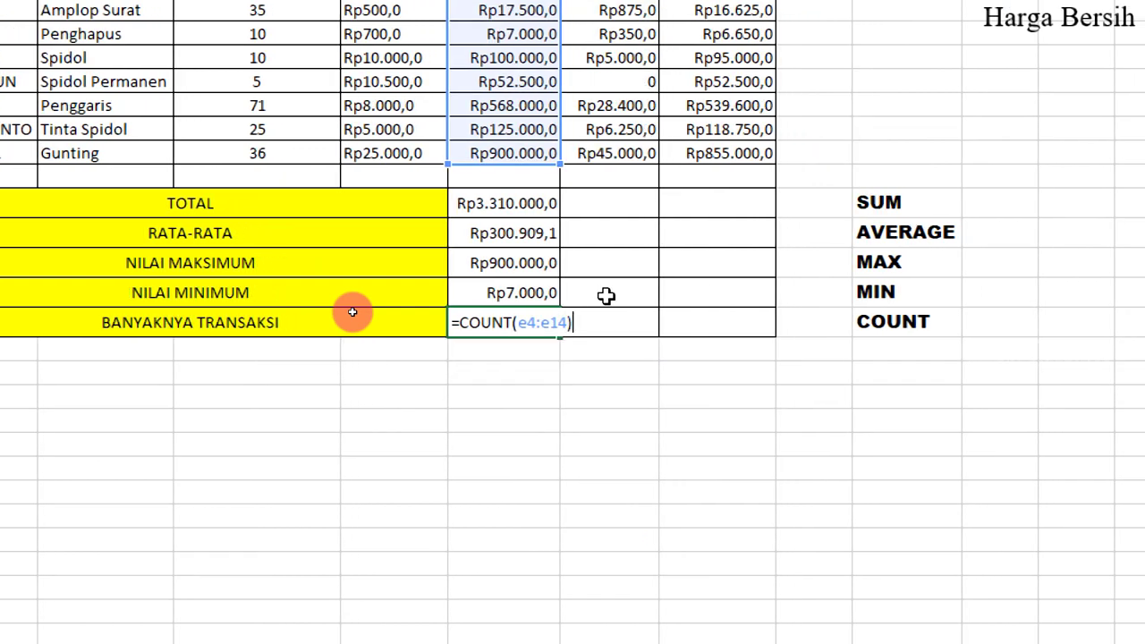
key("Return")
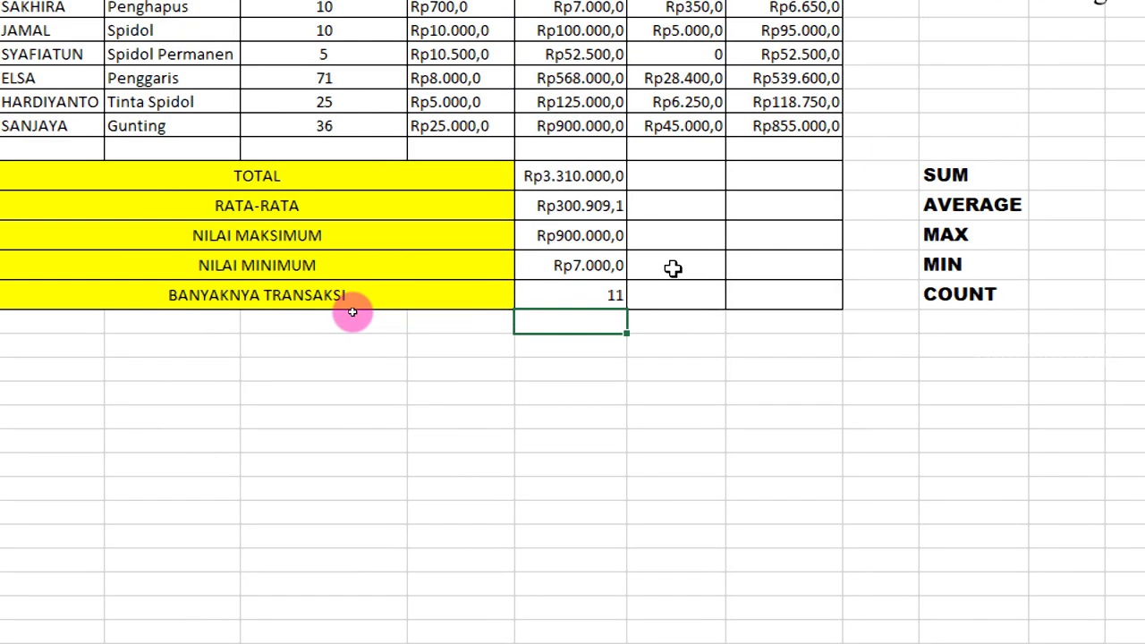
left_click(575, 296)
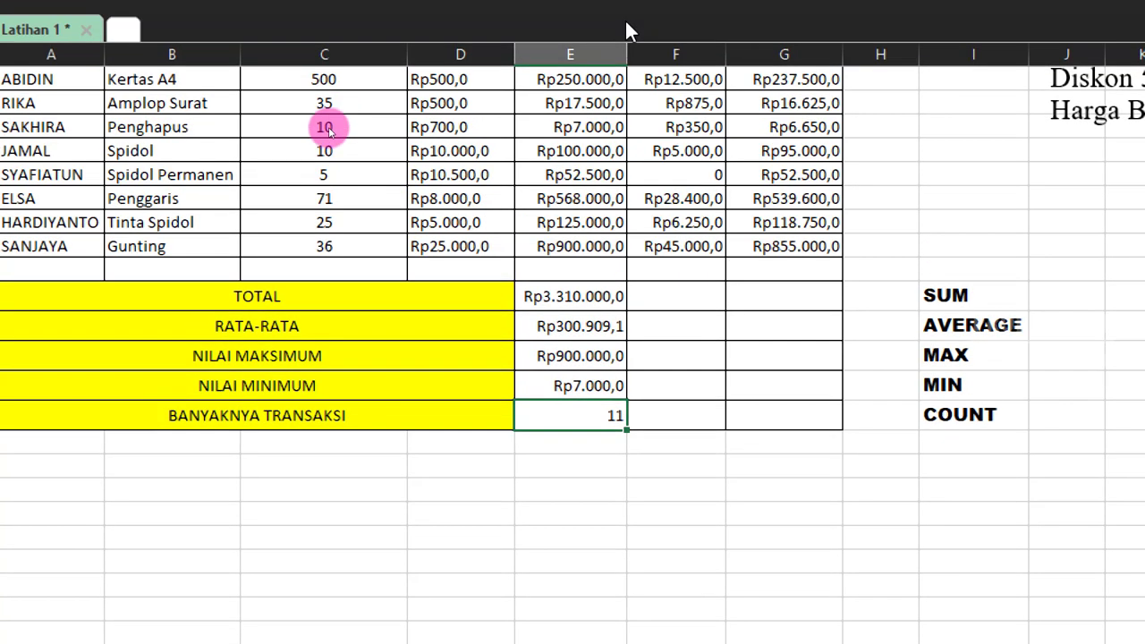
scroll(641, 170, "up", 1)
scroll(637, 168, "up", 1)
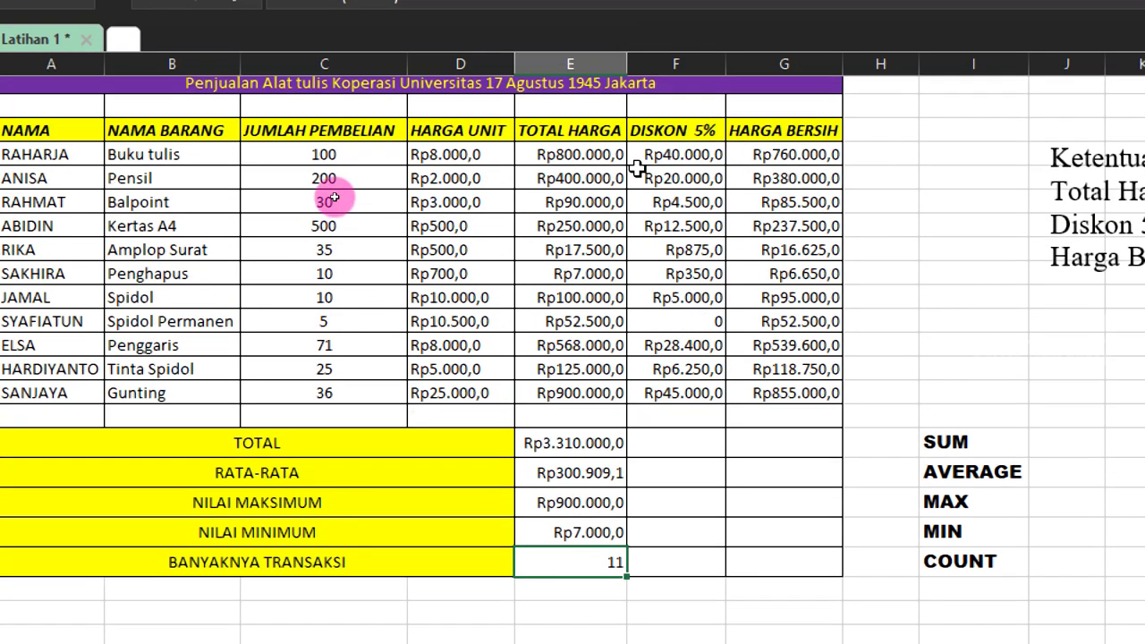
scroll(680, 541, "down", 2)
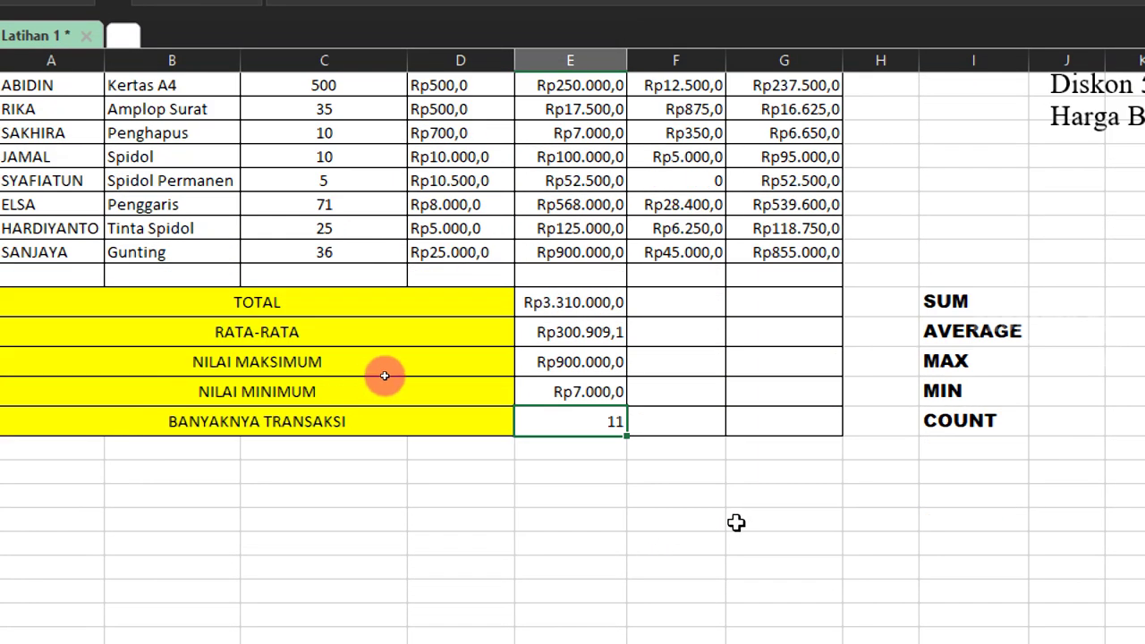
scroll(736, 523, "up", 1)
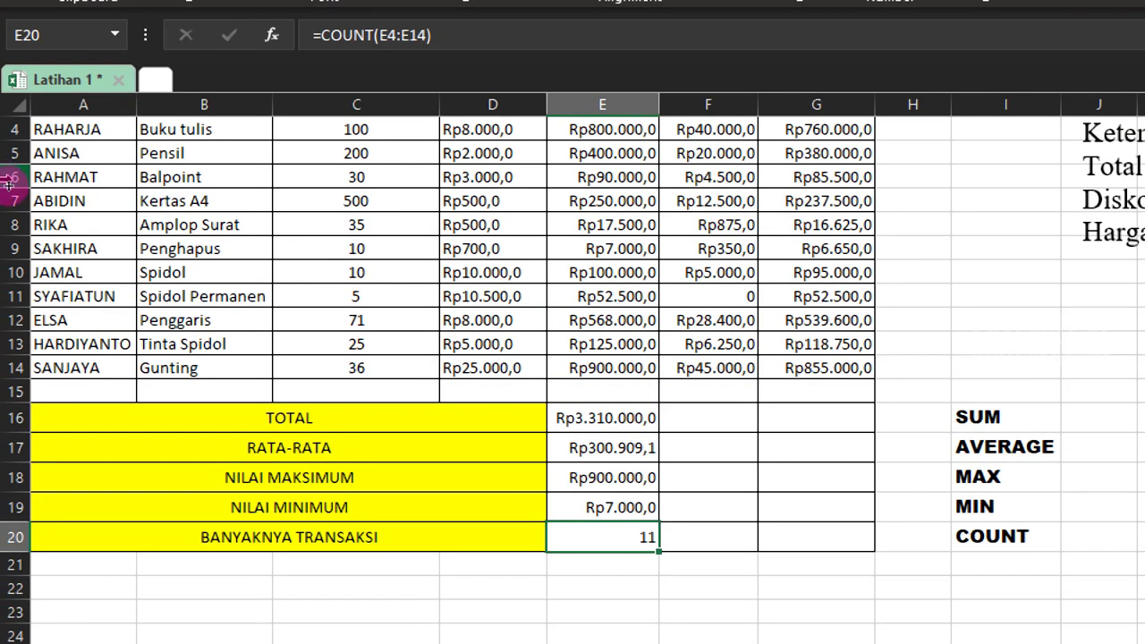
scroll(9, 183, "up", 1)
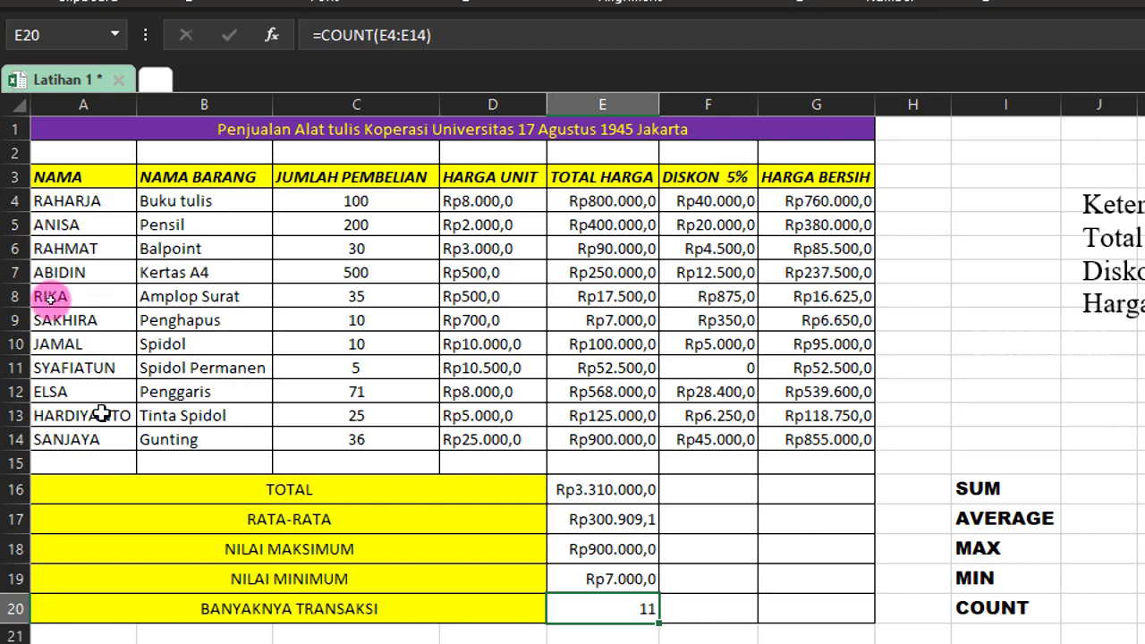
scroll(823, 534, "down", 1)
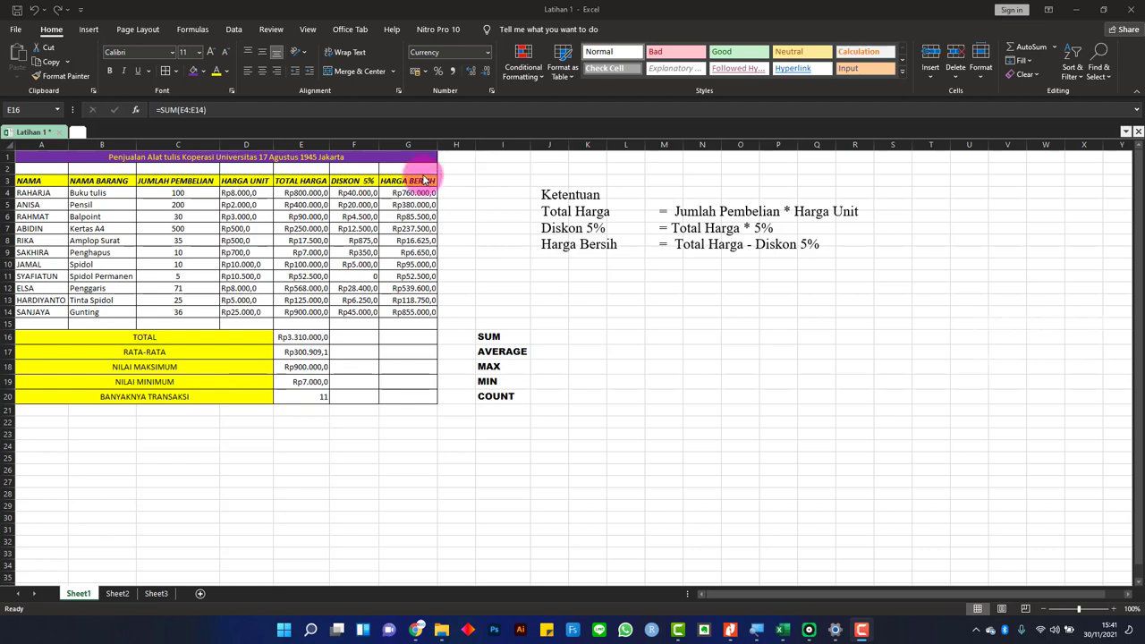
Step: Fill the SUM, AVERAGE, MAX and MIN results in E16:E19 across to columns F and G
left_click(303, 341)
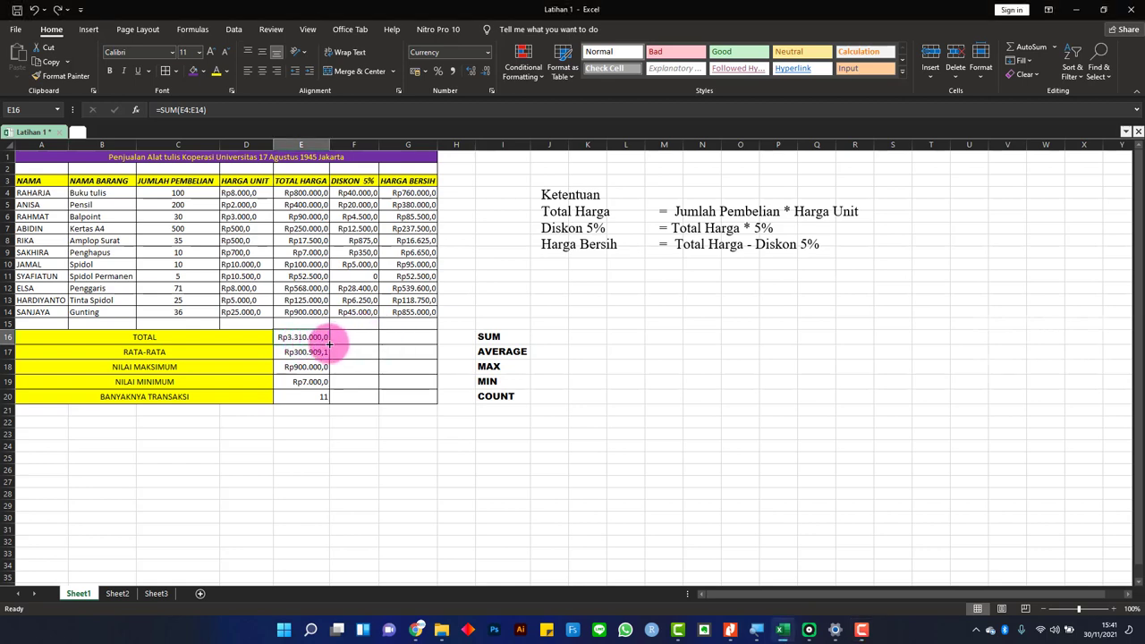
left_click_drag(329, 342, 422, 340)
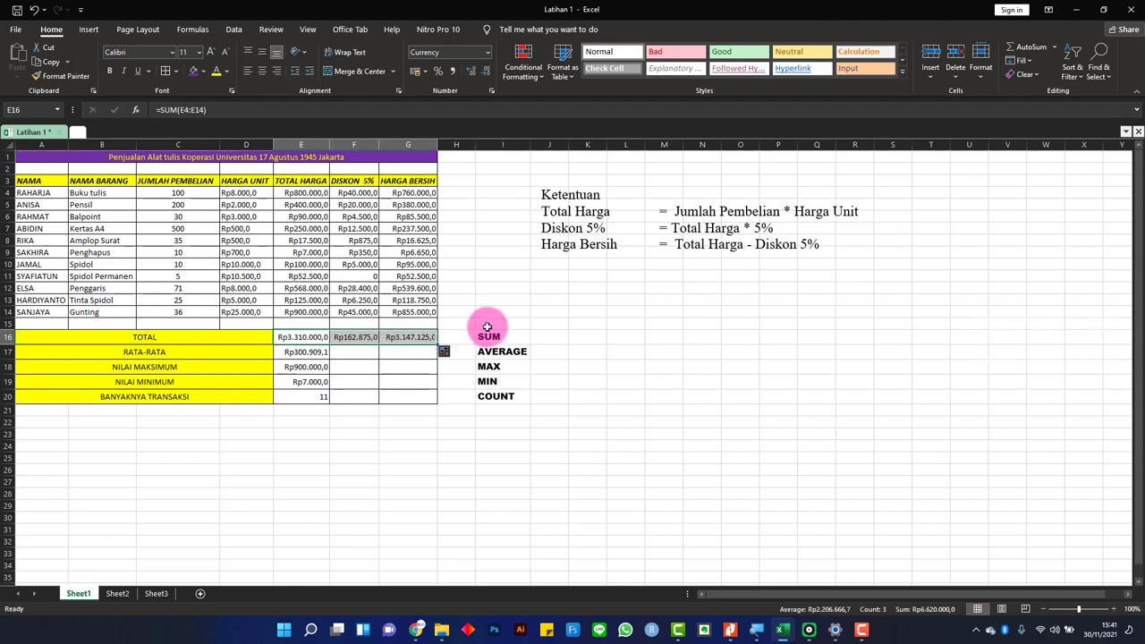
left_click(327, 354)
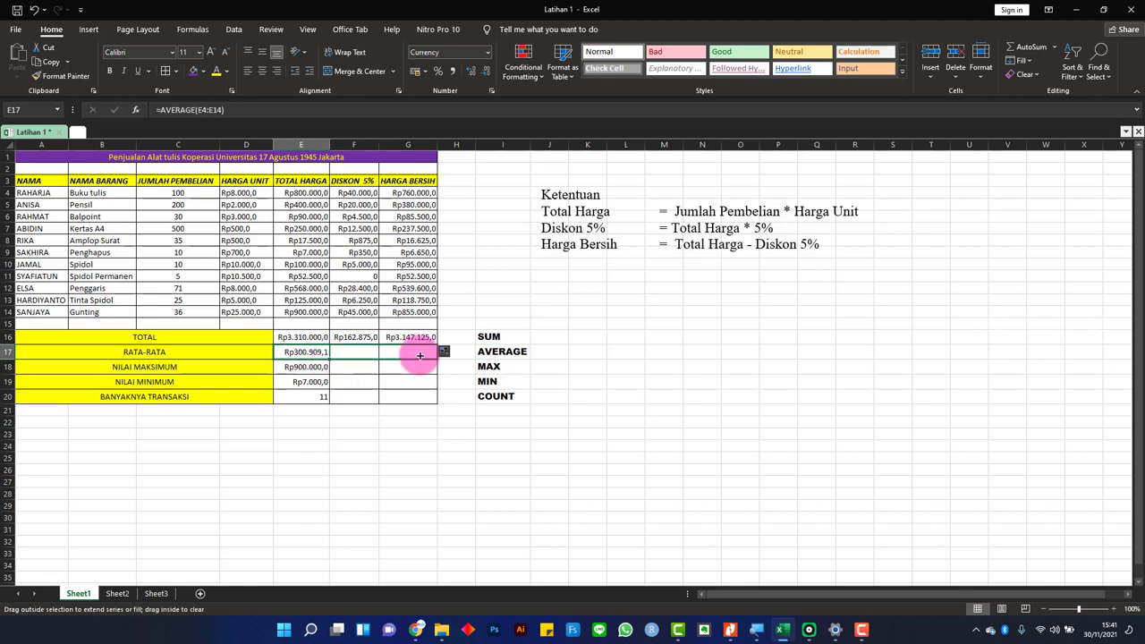
left_click_drag(328, 358, 431, 354)
left_click(310, 367)
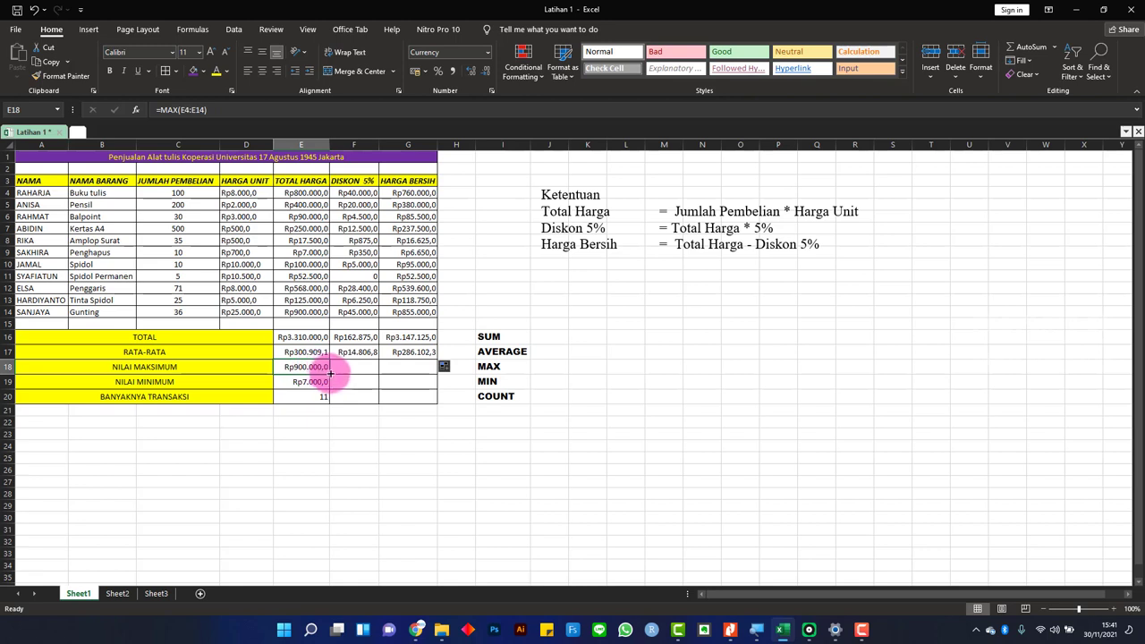
left_click_drag(328, 373, 414, 371)
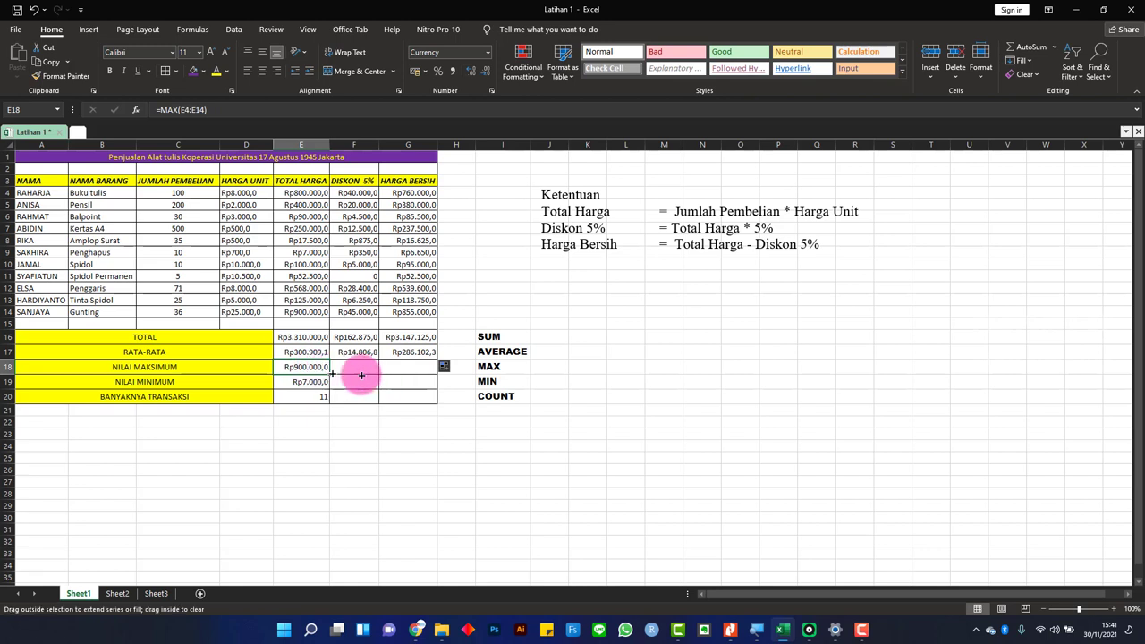
left_click(313, 384)
left_click_drag(329, 387, 414, 383)
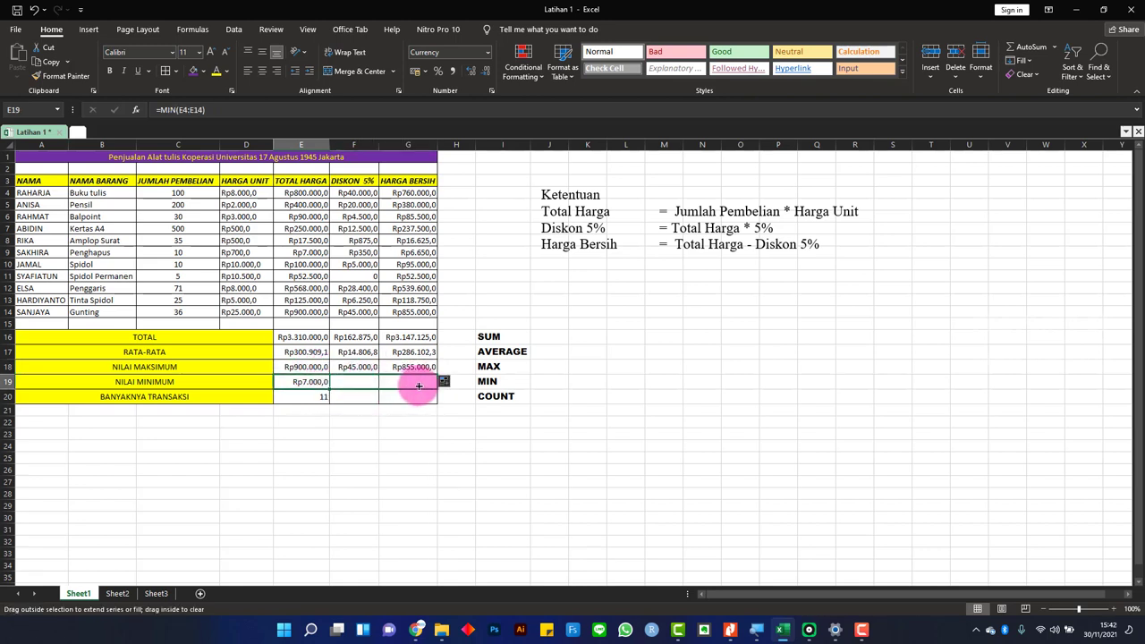
Step: Fill the COUNT result across, then clear F20:G20 so the count stays only in E20
left_click(458, 422)
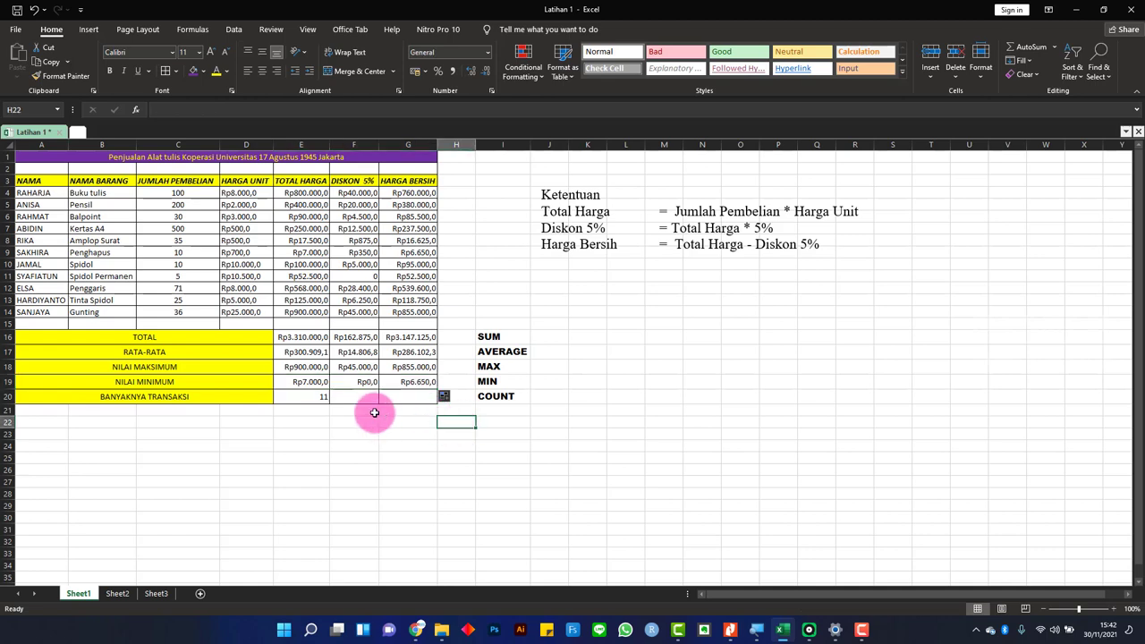
left_click(322, 399)
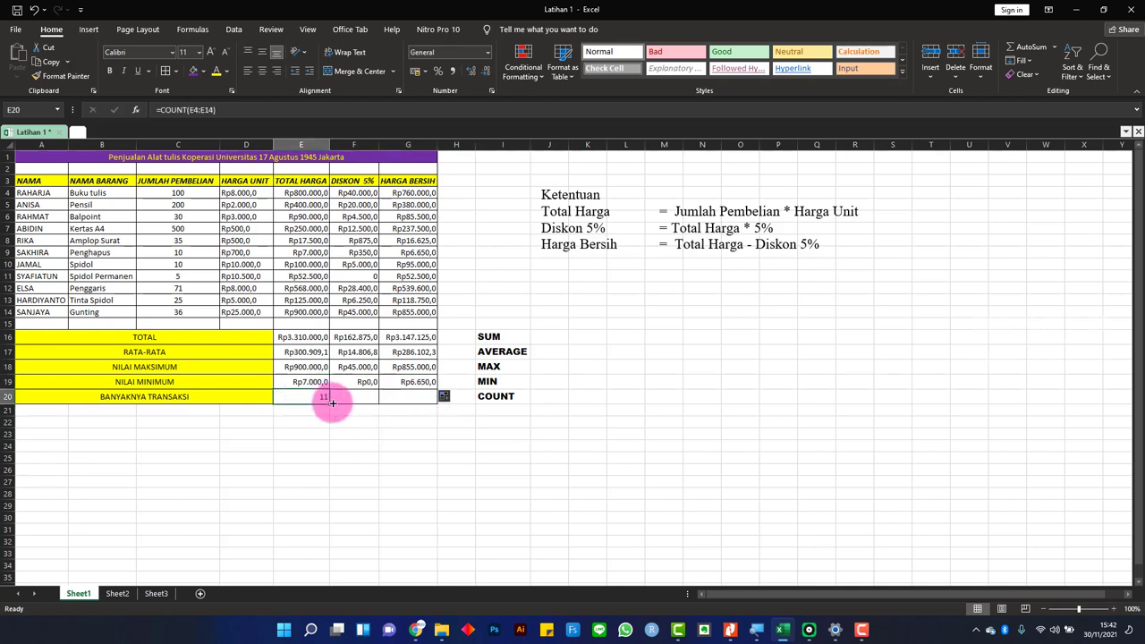
left_click_drag(324, 403, 421, 413)
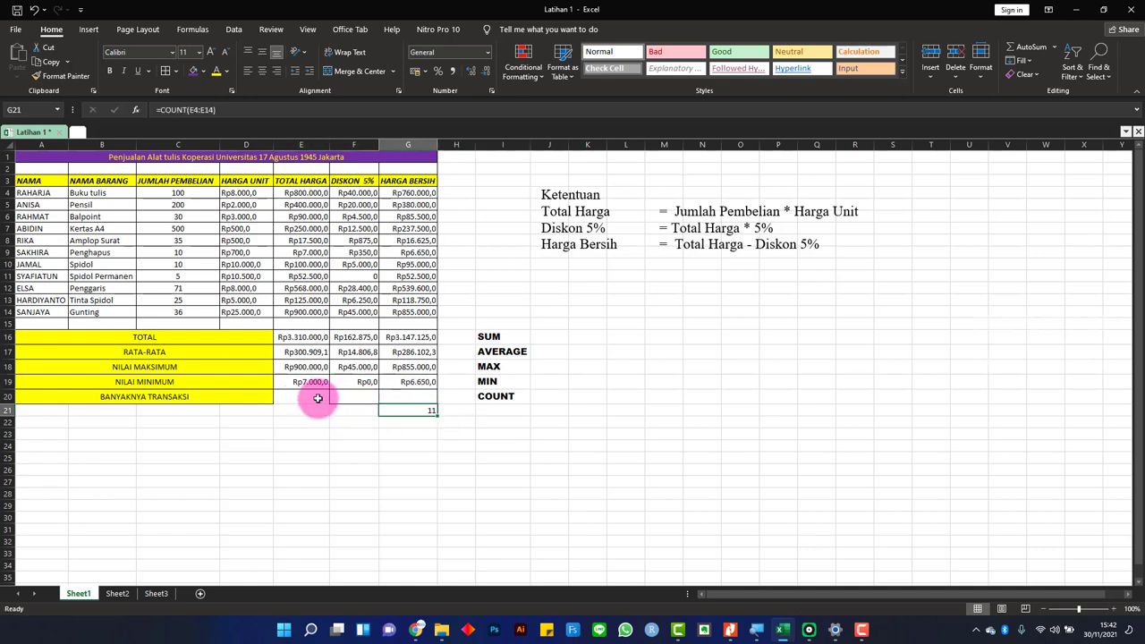
key("ctrl+z")
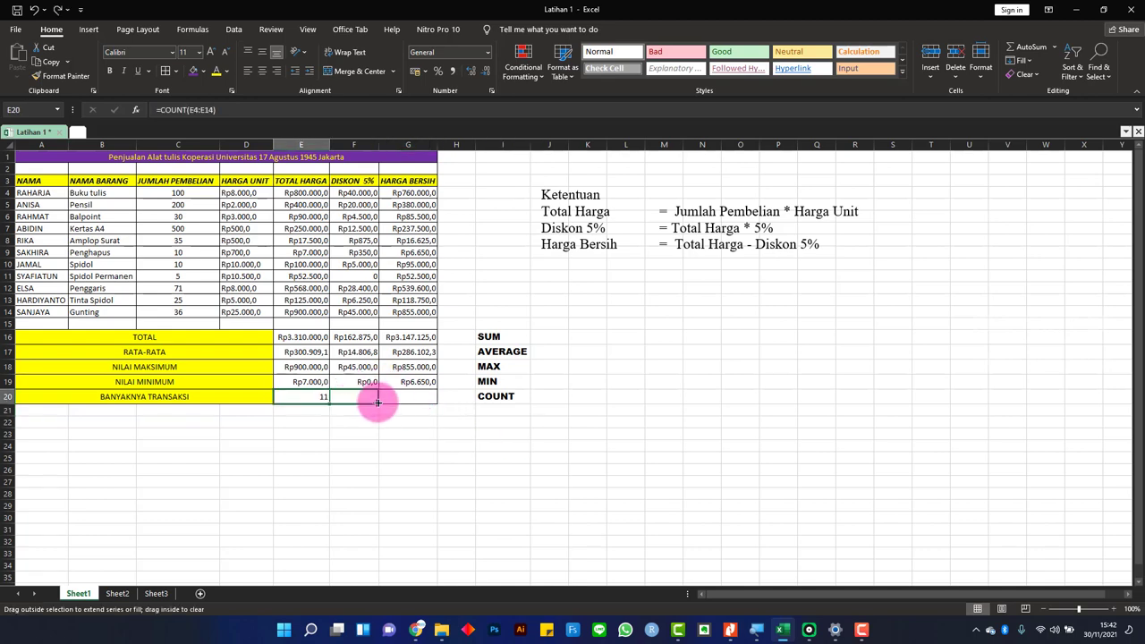
left_click_drag(328, 402, 416, 403)
left_click(479, 423)
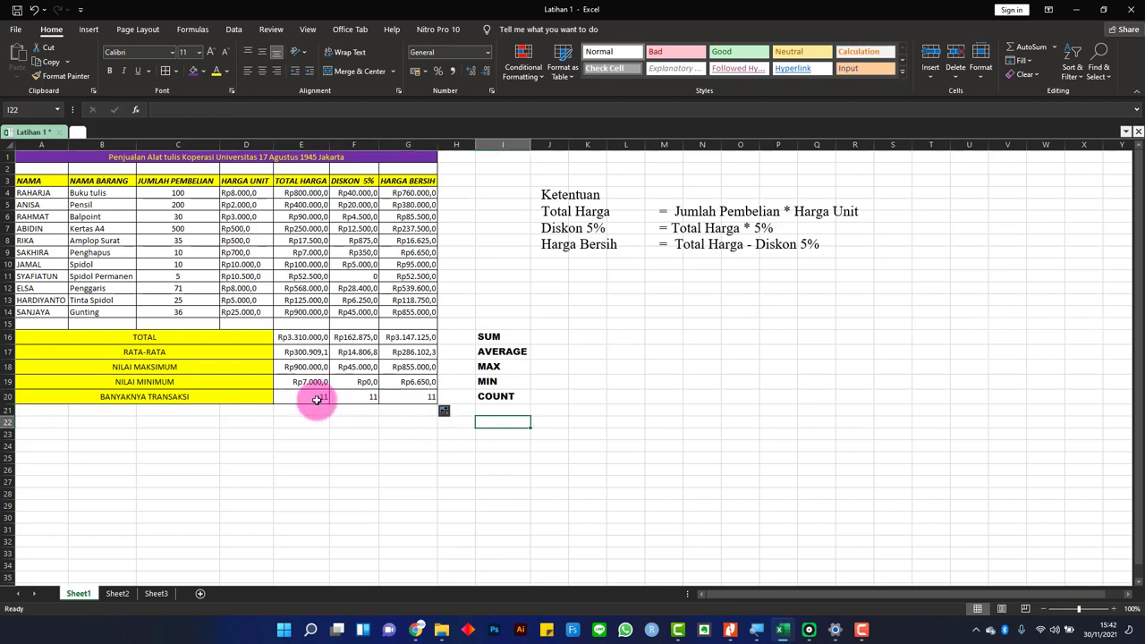
left_click(363, 398)
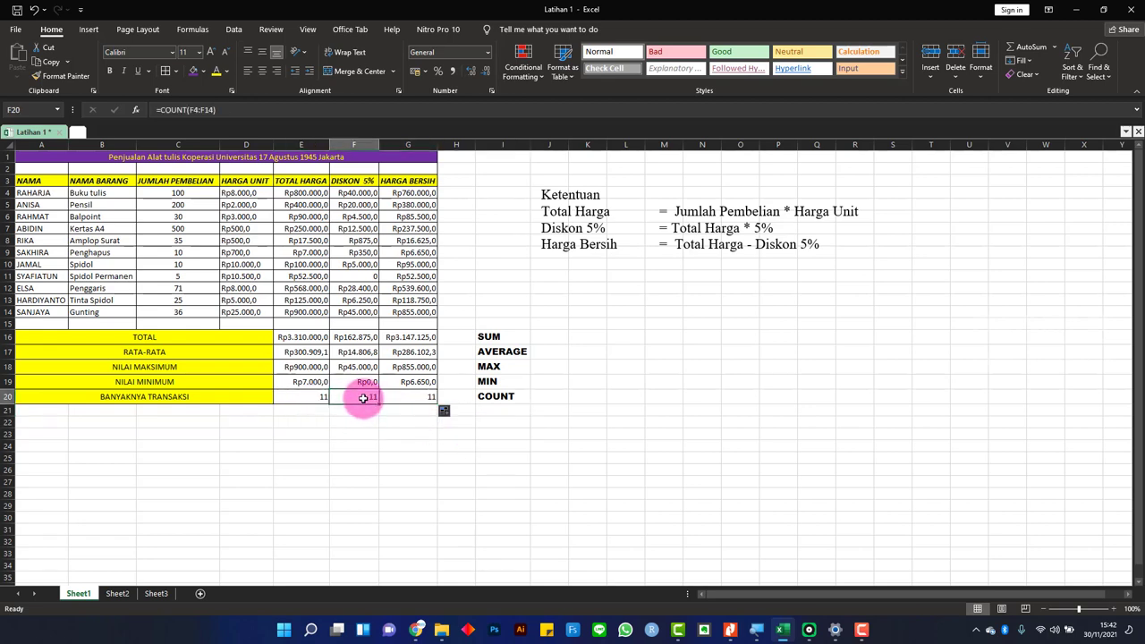
key("shift+Right")
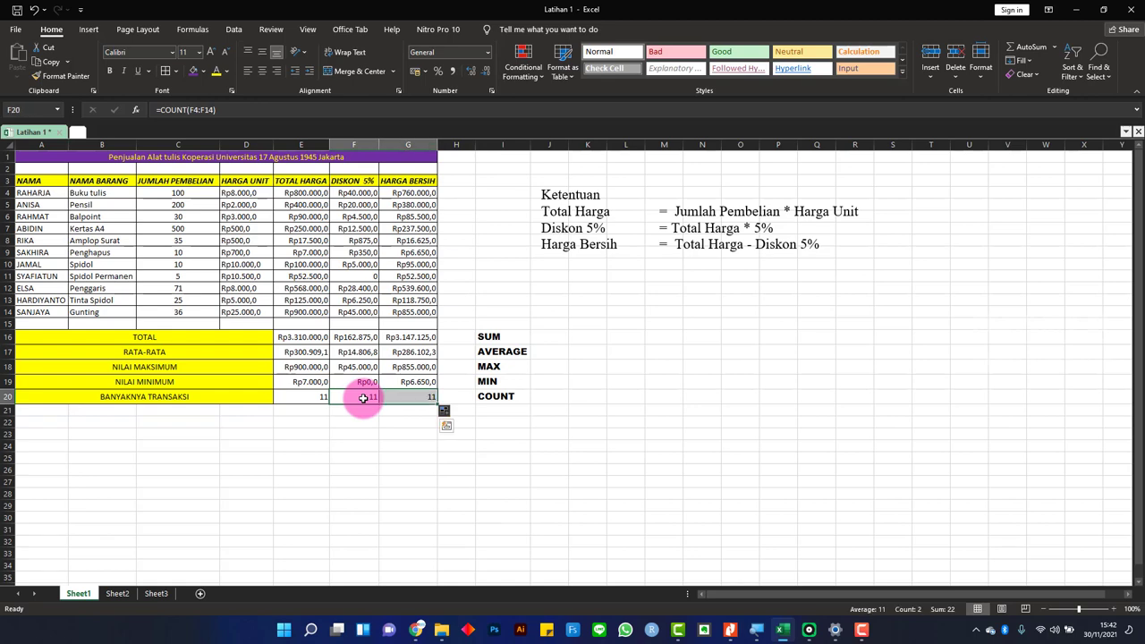
key("Delete")
left_click(585, 339)
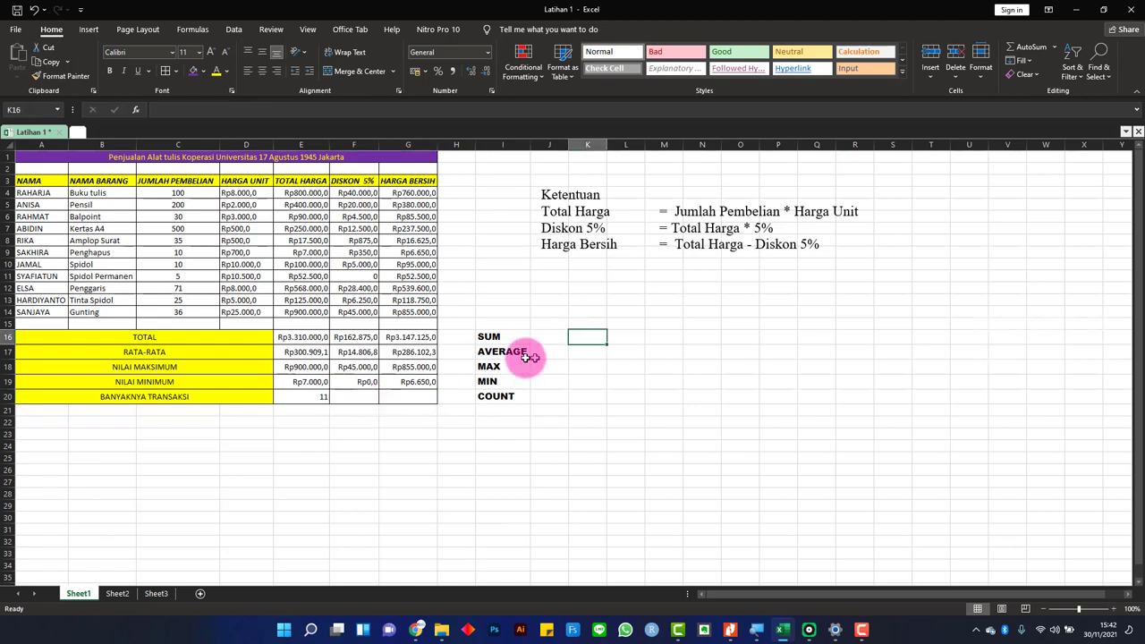
Step: Check the MIN and MAX formulas in F19 and F18
left_click(352, 382)
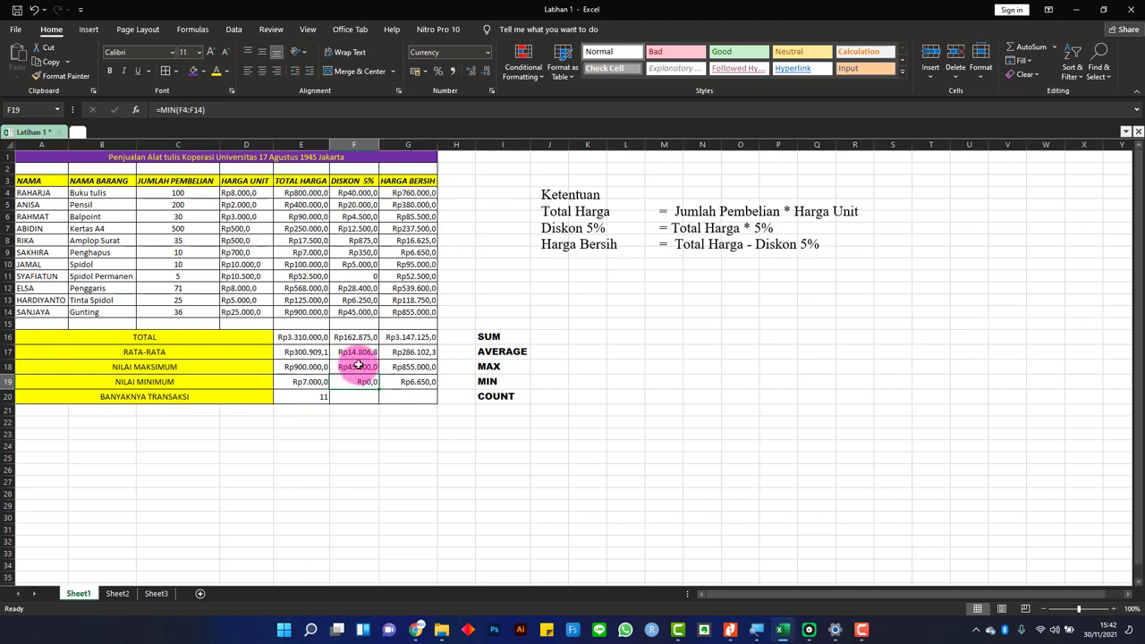
left_click(357, 366)
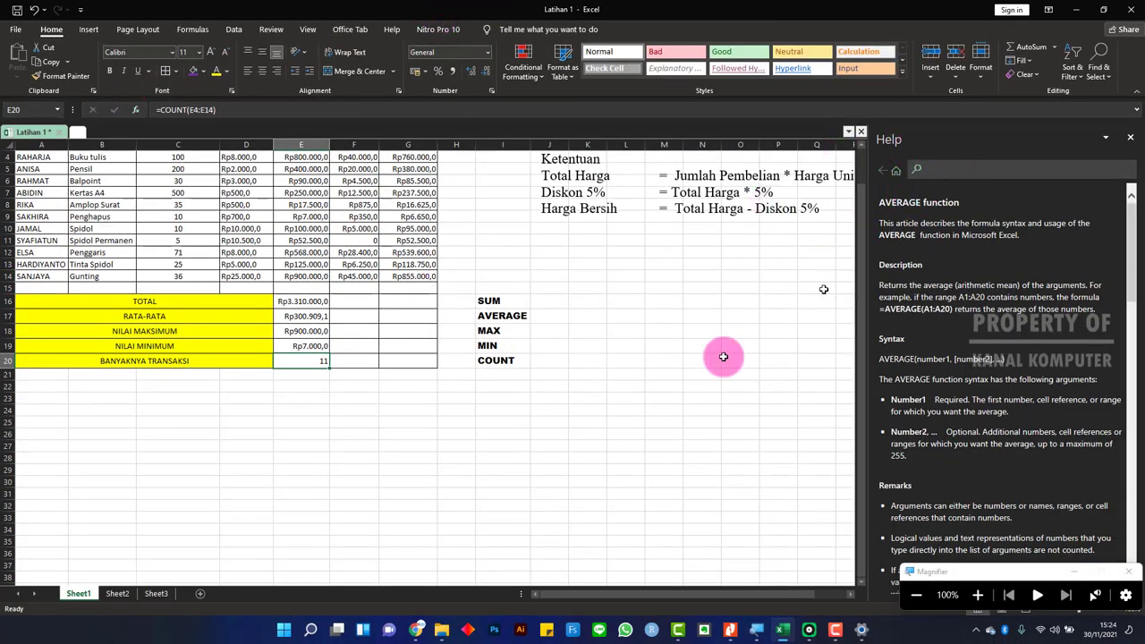
Step: Close the AVERAGE help pane, leaving the sales sheet with its summary results under TOTAL HARGA
scroll(950, 374, "down", 3)
scroll(950, 374, "up", 4)
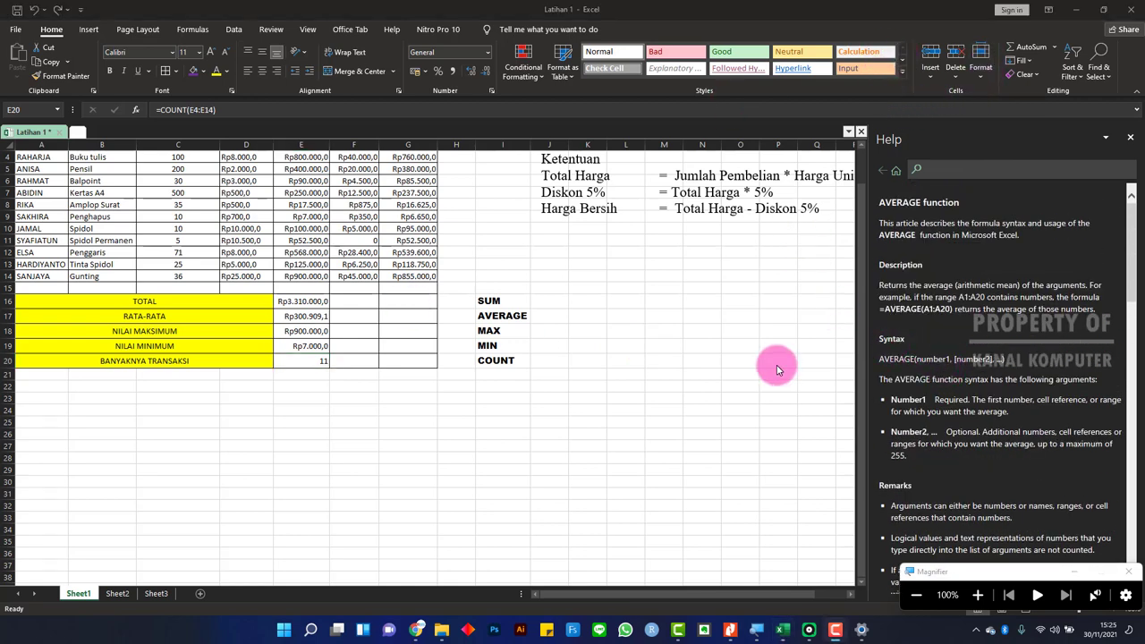
scroll(608, 324, "up", 1)
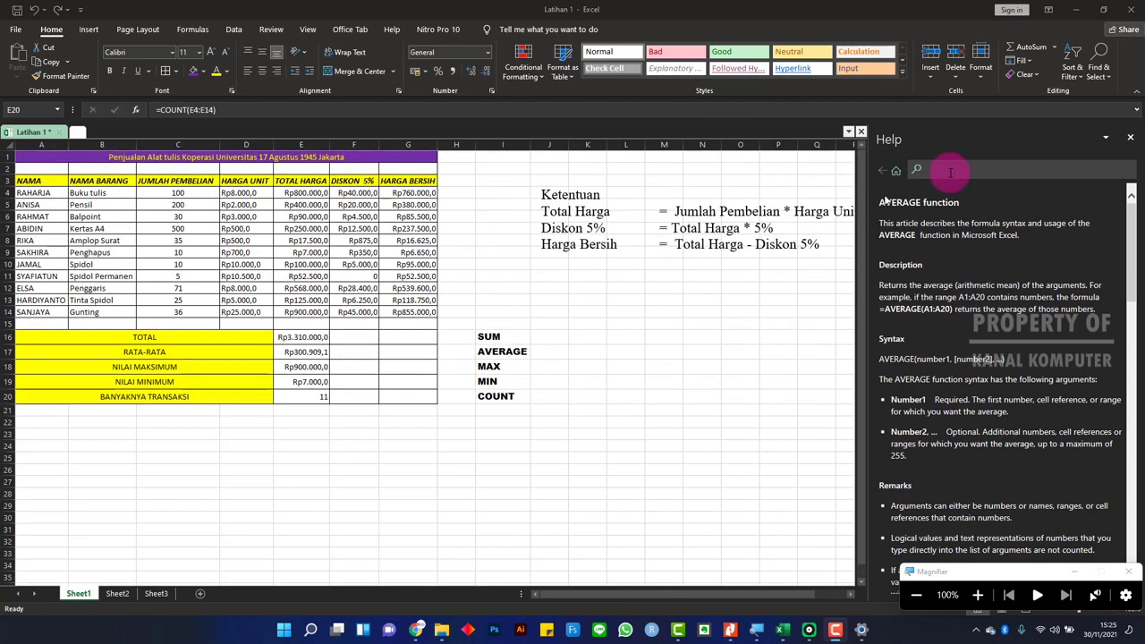
left_click(1131, 136)
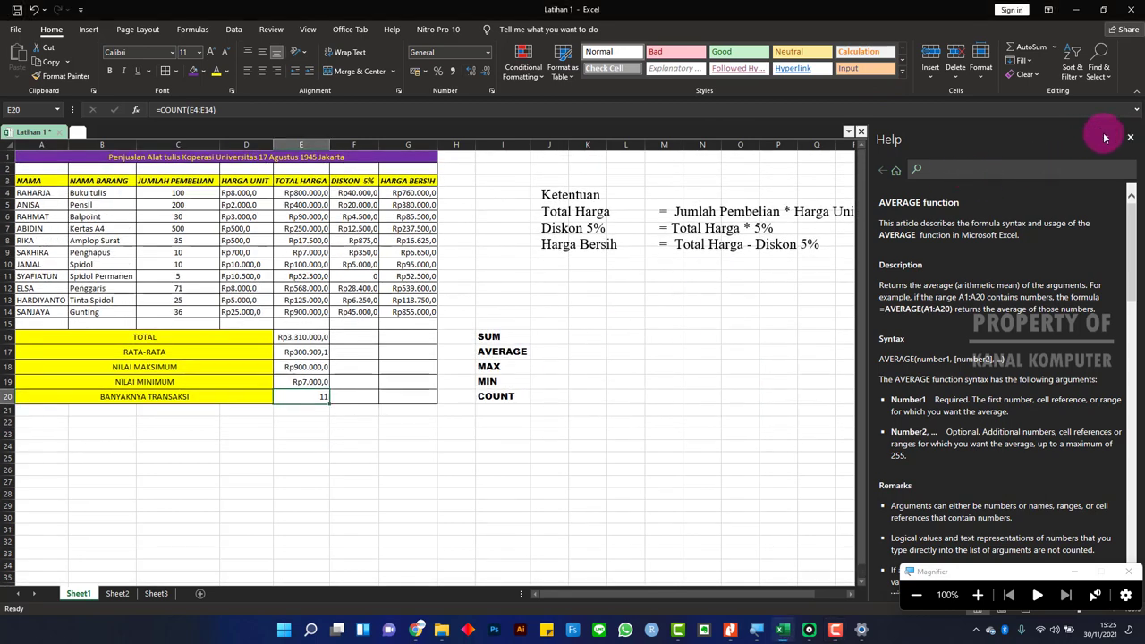
left_click(1130, 136)
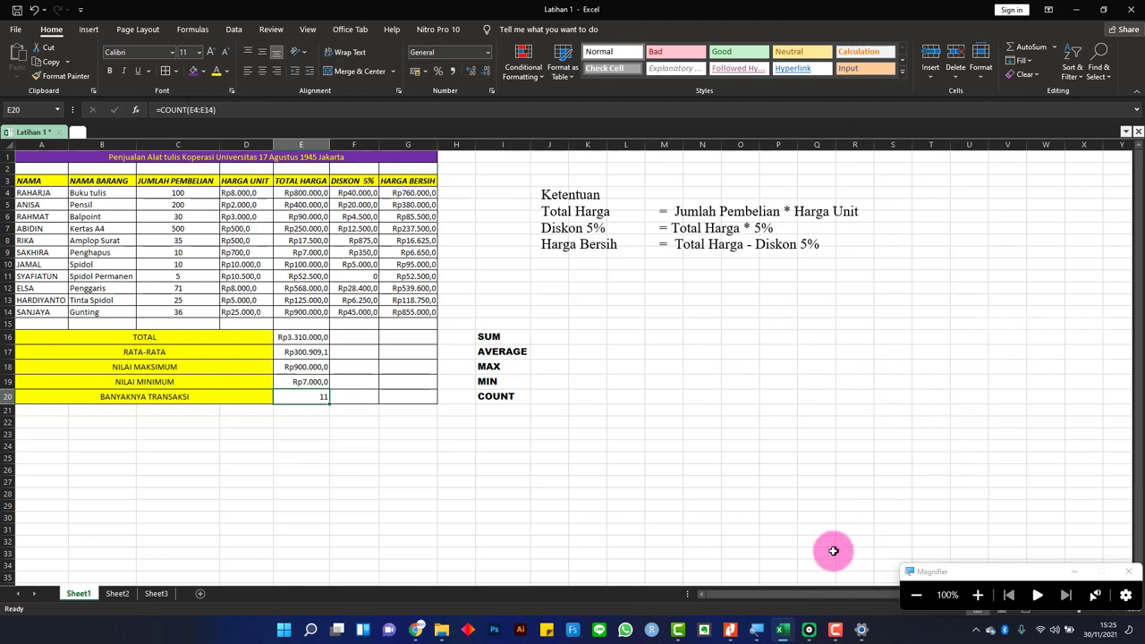
left_click_drag(827, 590, 787, 590)
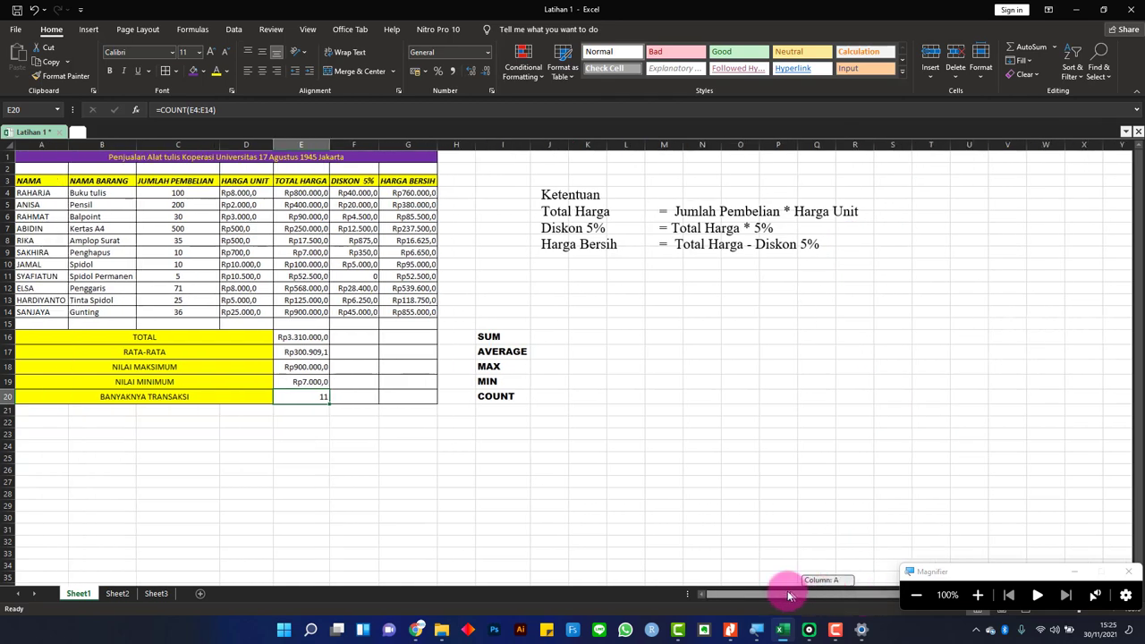